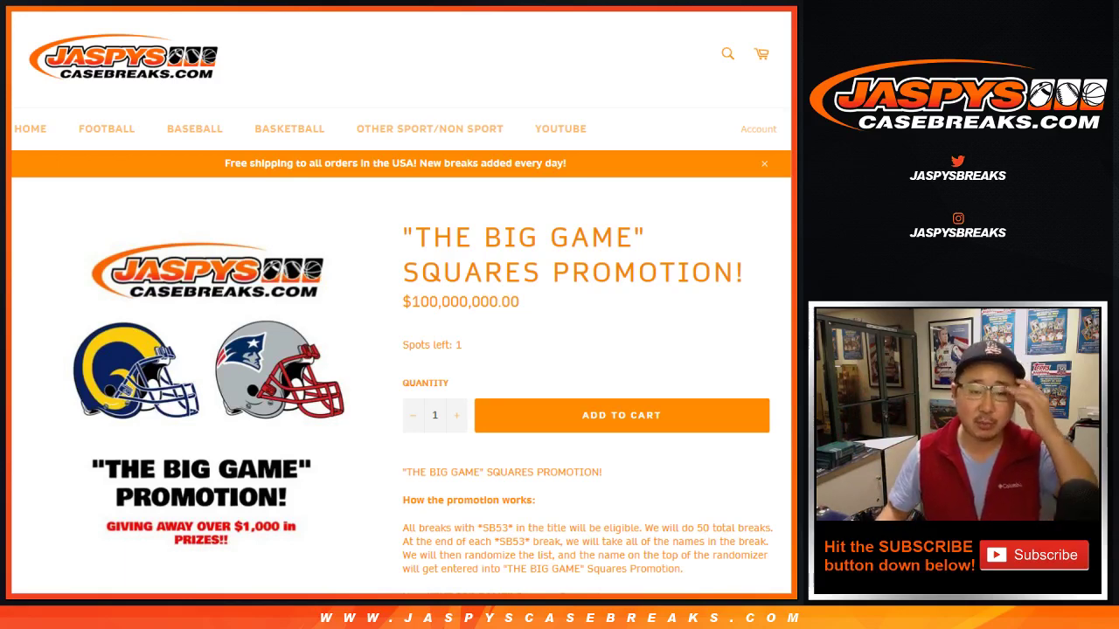
Read through the promotion description, the square-winner rules and the prize lines.
scroll(402, 302, down, 3)
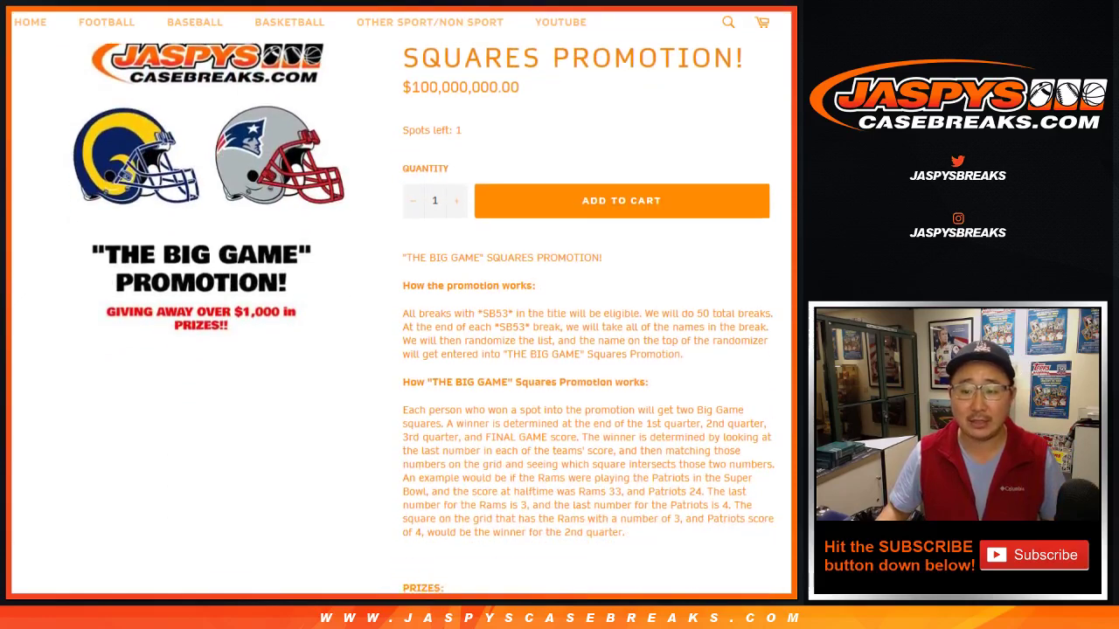
drag(471, 314, 612, 515)
click(612, 515)
scroll(612, 515, down, 2)
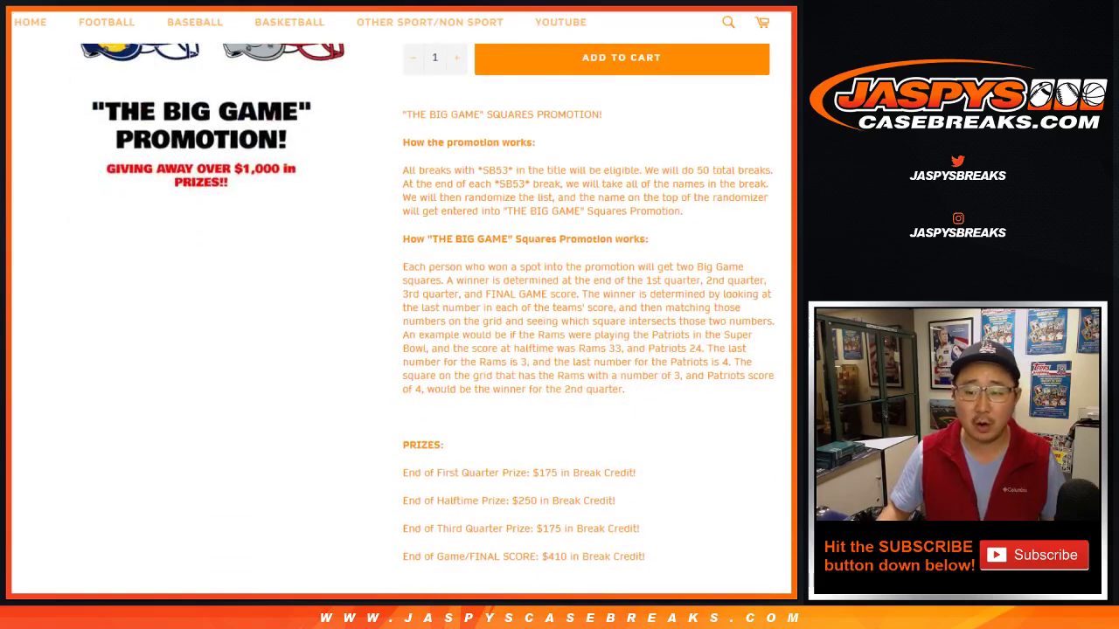
mouse_move(520, 267)
mouse_down()
mouse_move(512, 320)
mouse_move(661, 361)
mouse_move(624, 389)
mouse_up()
click(625, 389)
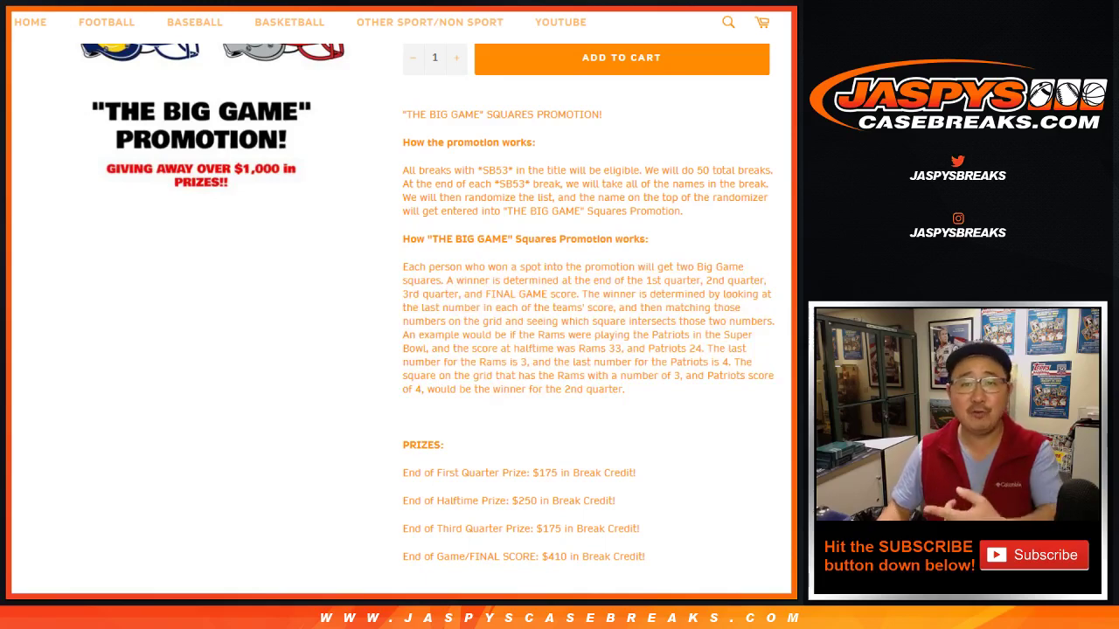
scroll(428, 317, down, 3)
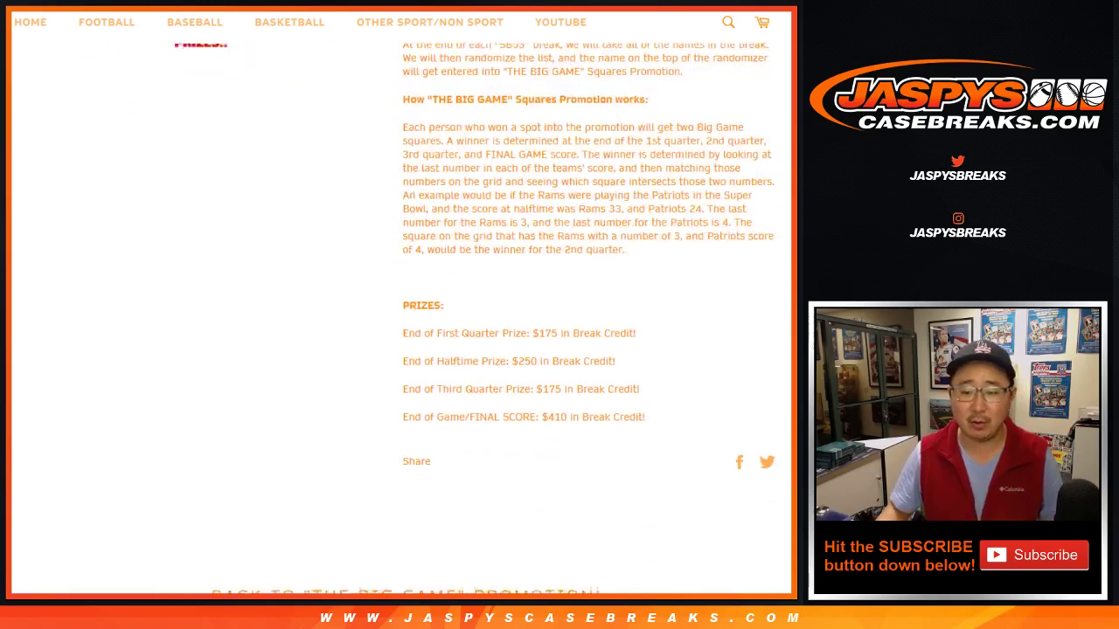
mouse_move(430, 330)
mouse_down()
mouse_move(516, 329)
mouse_move(641, 413)
mouse_up()
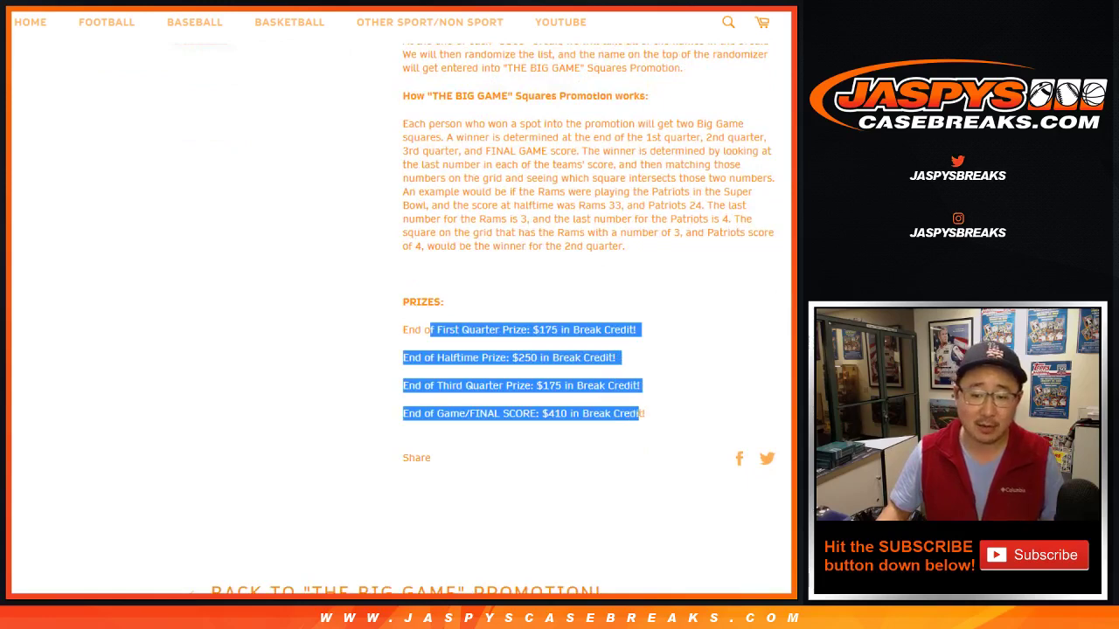
click(644, 413)
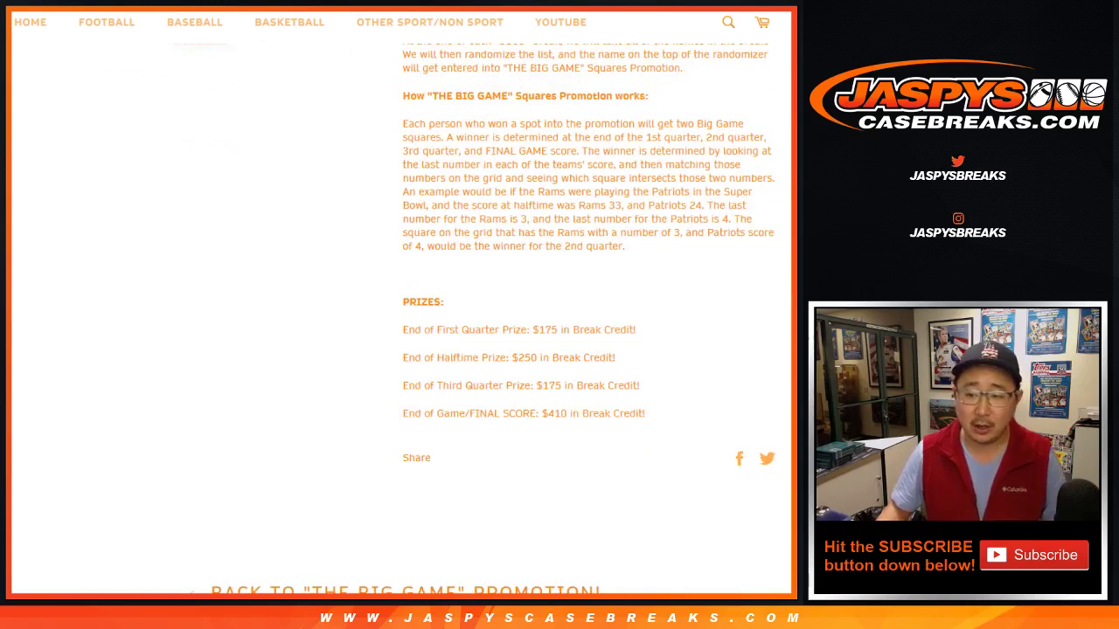
scroll(402, 314, up, 6)
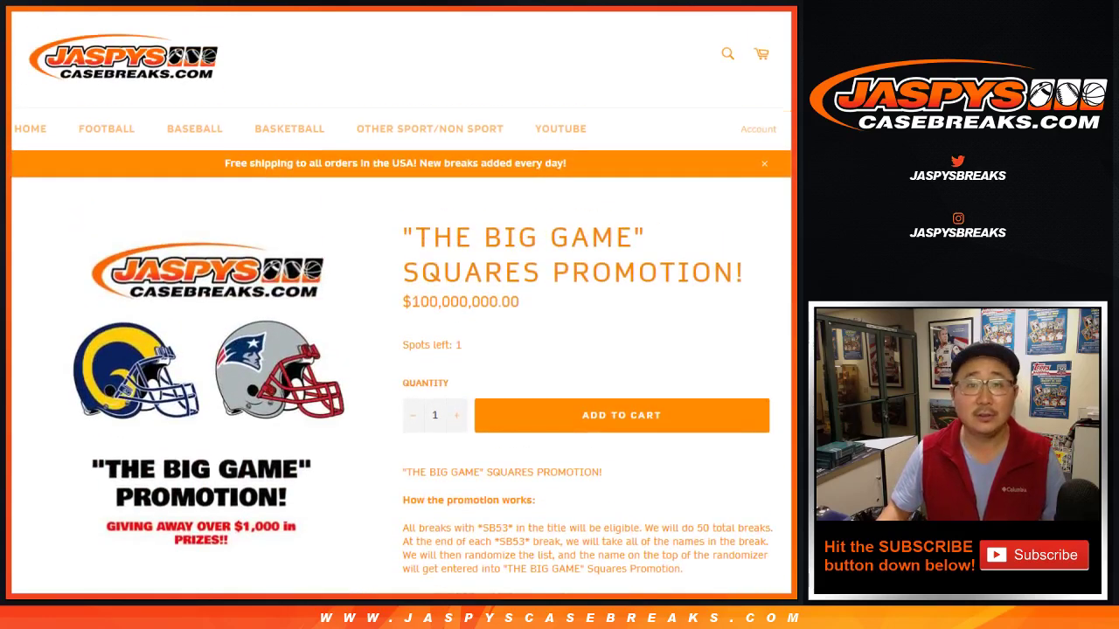
Compare the squares grid with the random.org number lists, then reload the grid spreadsheet.
key(ctrl+Tab)
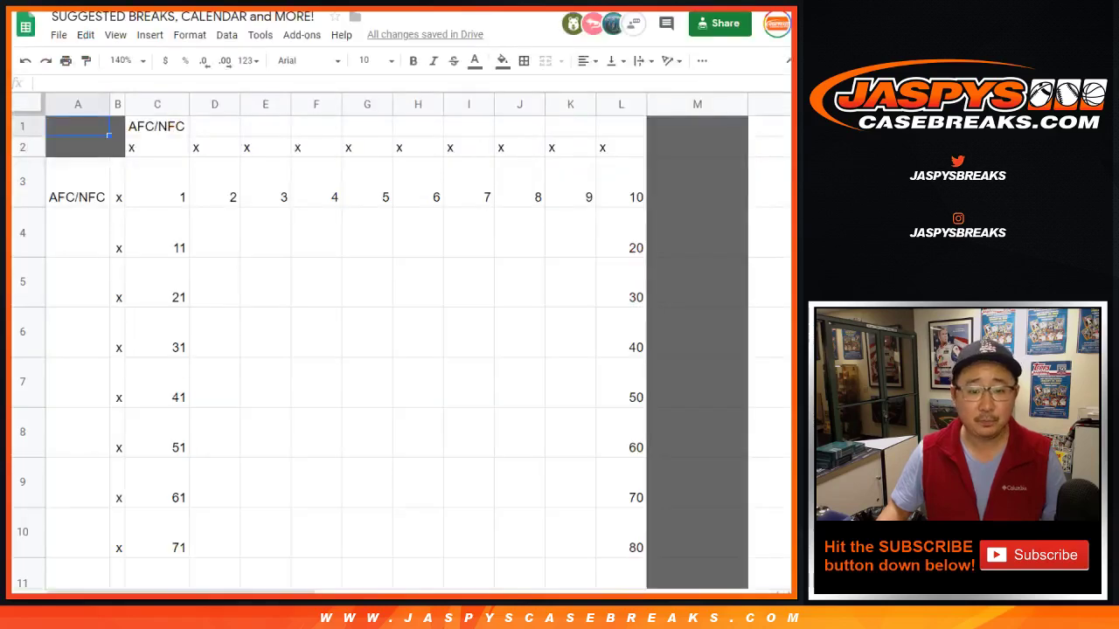
scroll(400, 349, down, 4)
scroll(400, 350, up, 4)
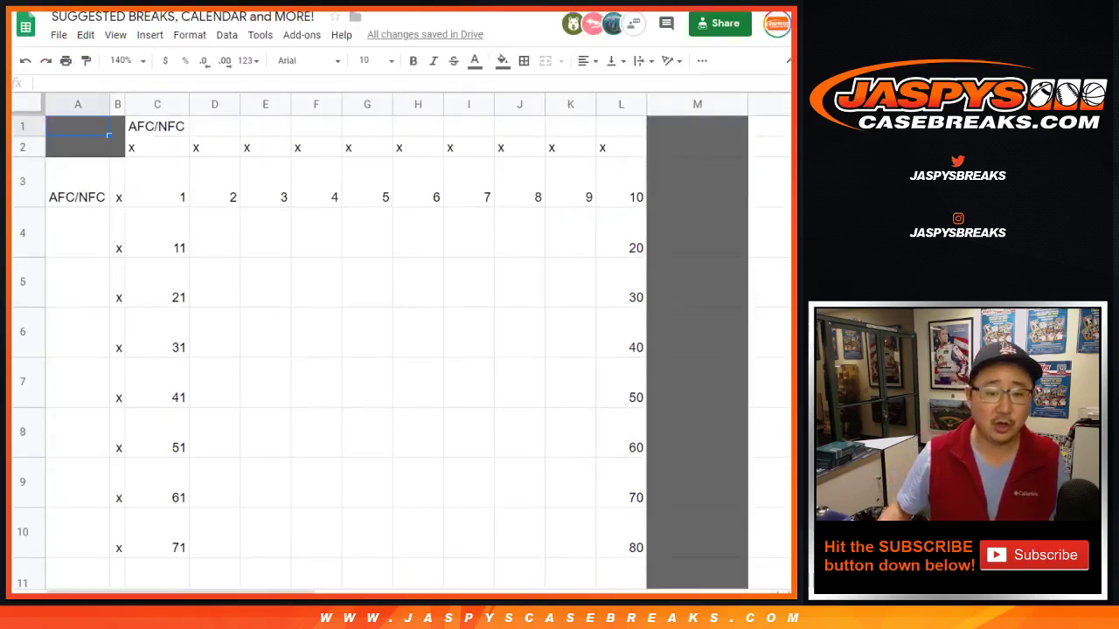
scroll(401, 349, down, 4)
scroll(400, 349, up, 4)
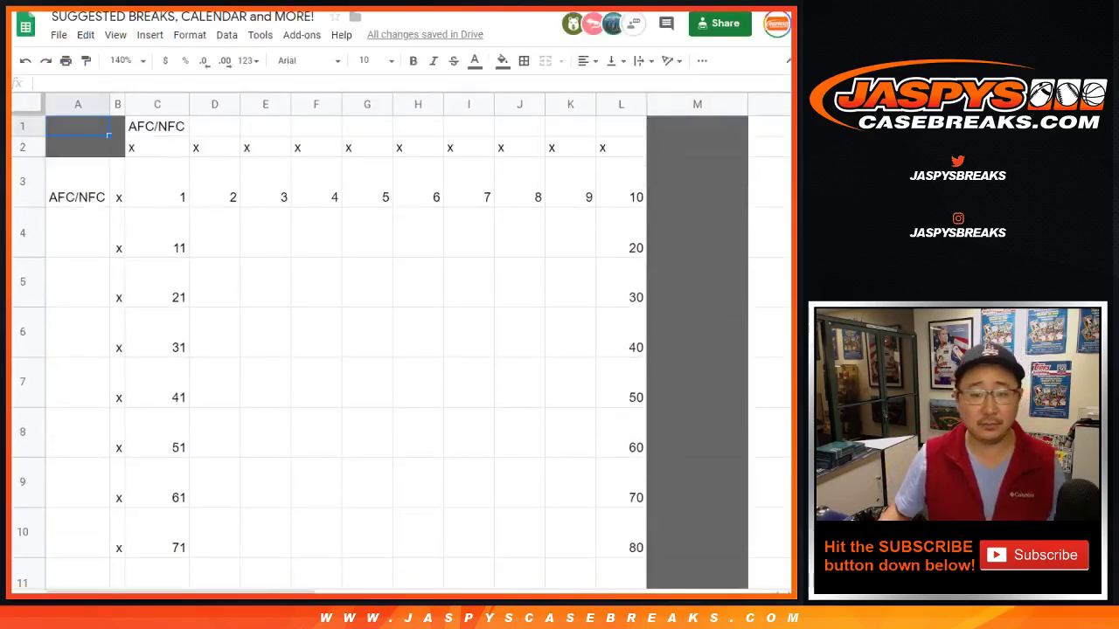
key(ctrl+Tab)
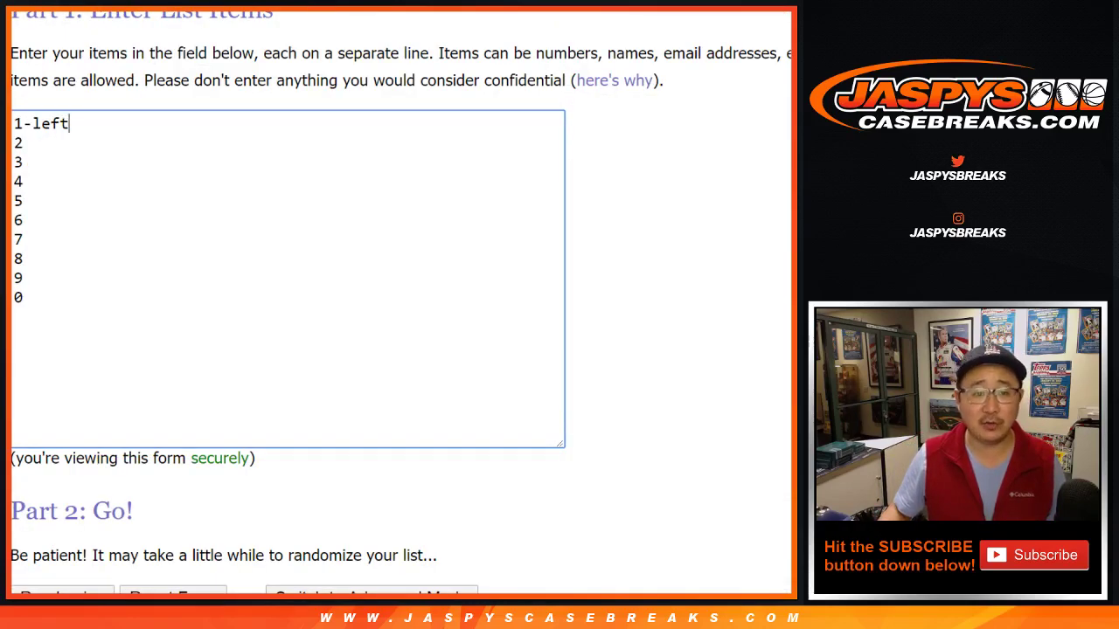
key(ctrl+shift+Tab)
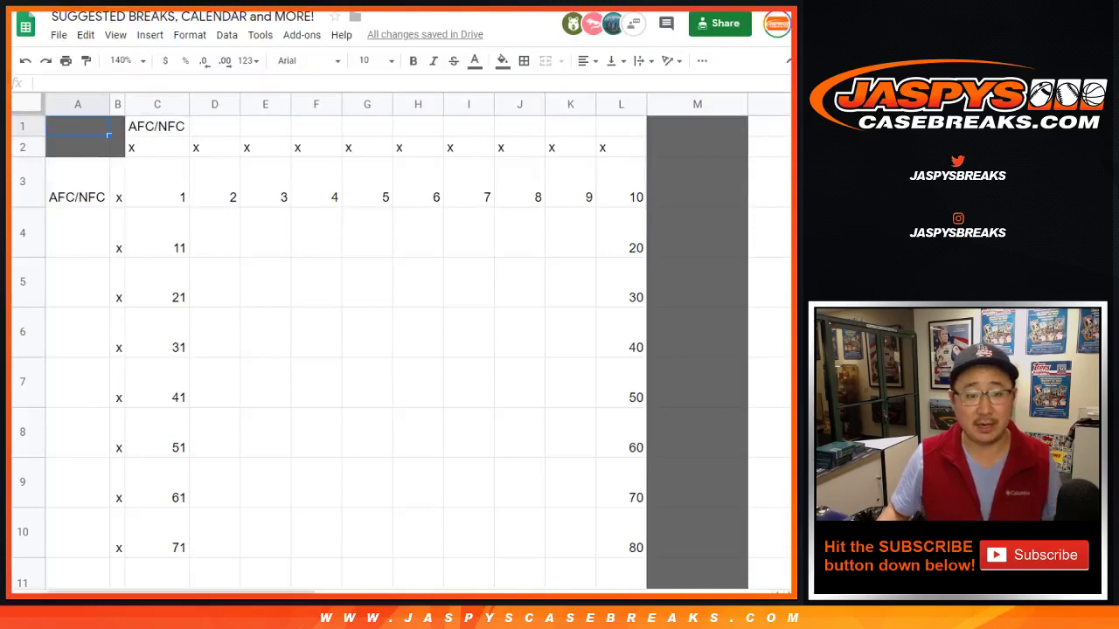
click(117, 104)
key(ctrl+Tab)
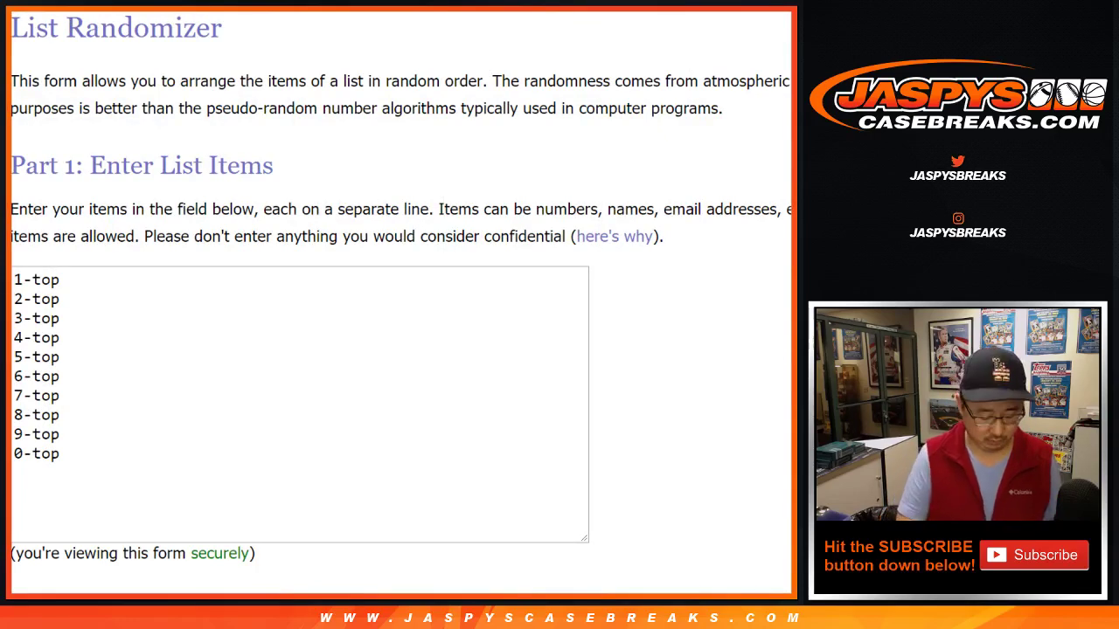
key(ctrl+Tab)
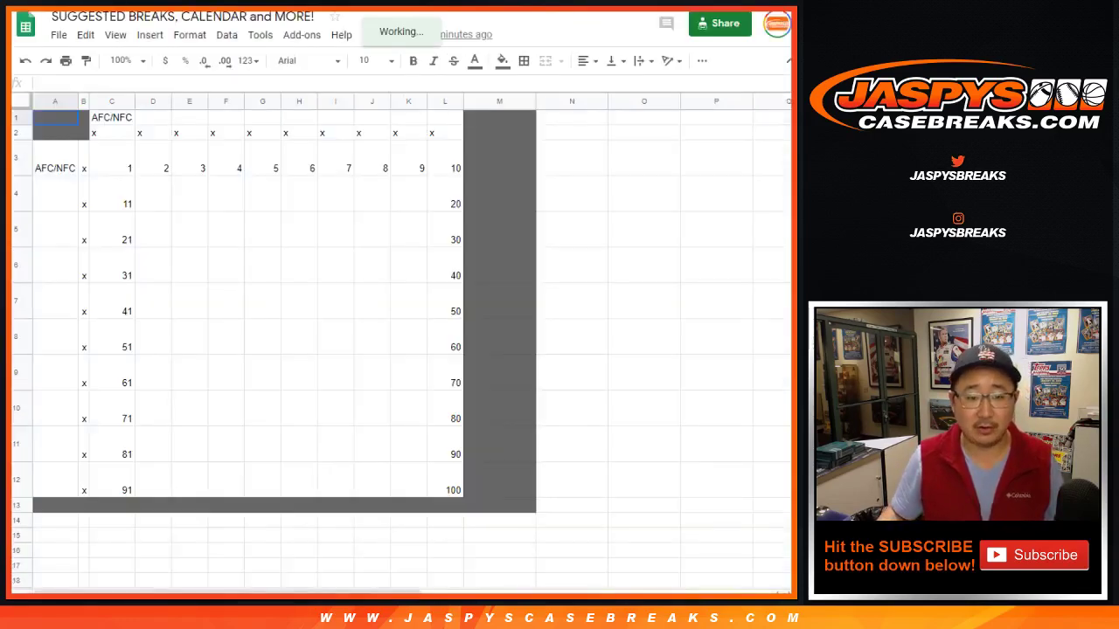
Zoom the spreadsheet view to 125%.
click(121, 60)
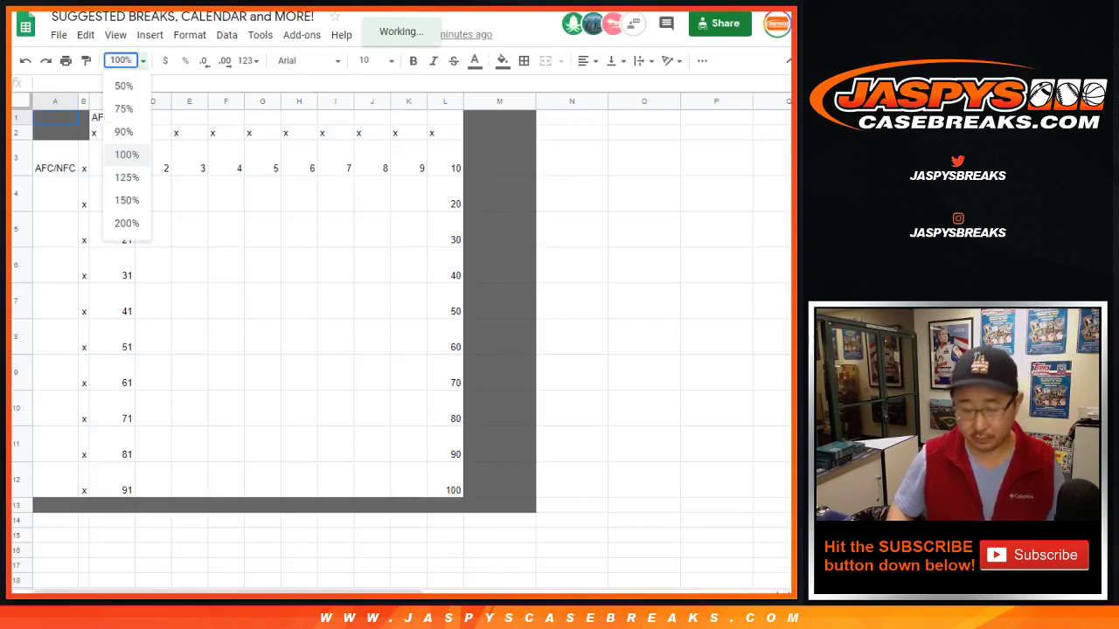
text(125)
click(126, 176)
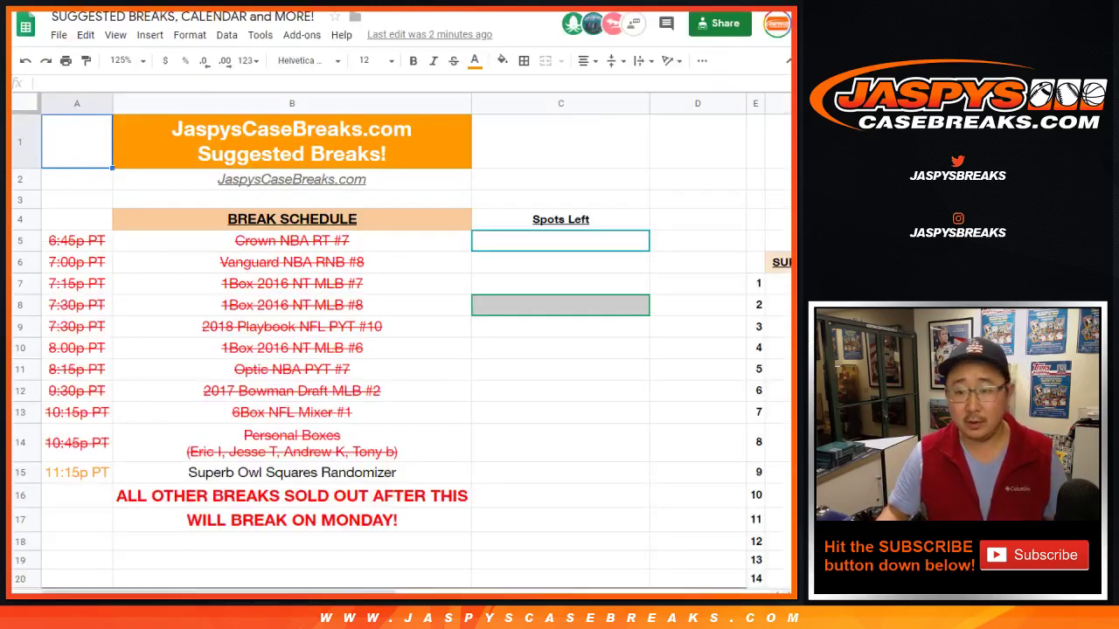
On the Suggested Breaks sheet, move along row 6 to the SUPERB OWL SQUARE WINNERS header.
click(697, 262)
key(Right)
key(Right)
key(Right)
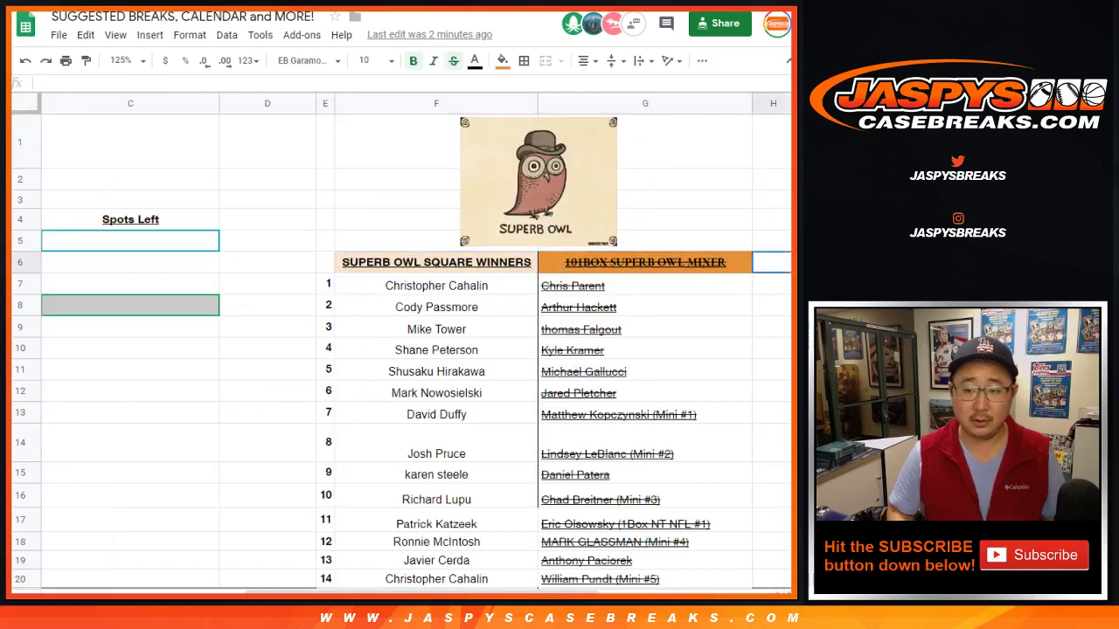
click(756, 262)
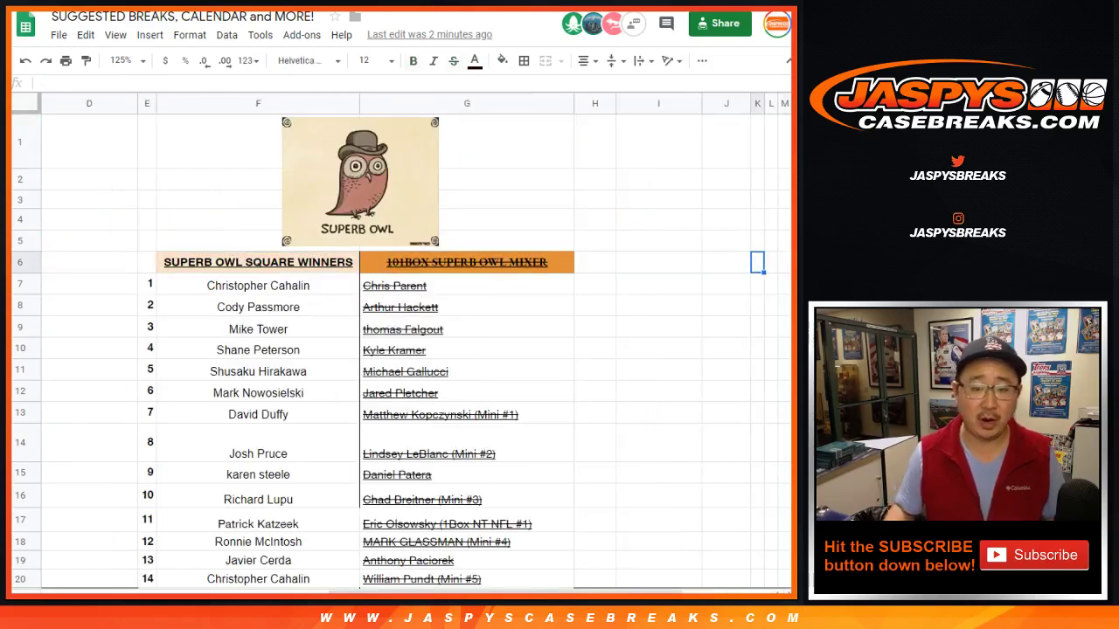
key(Right)
key(Right)
key(Right)
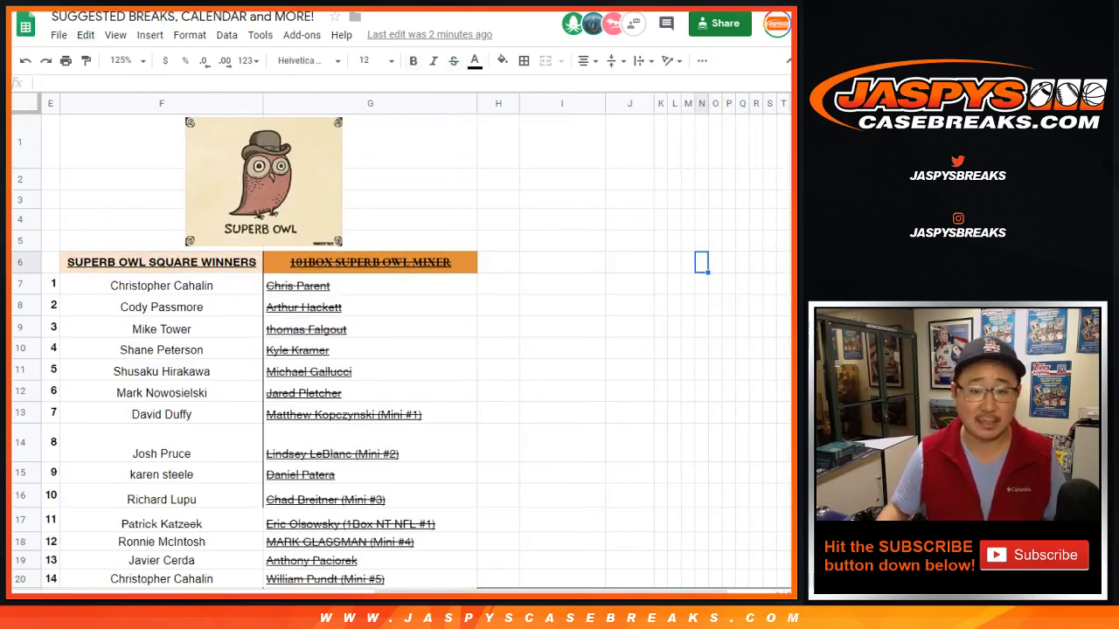
click(162, 263)
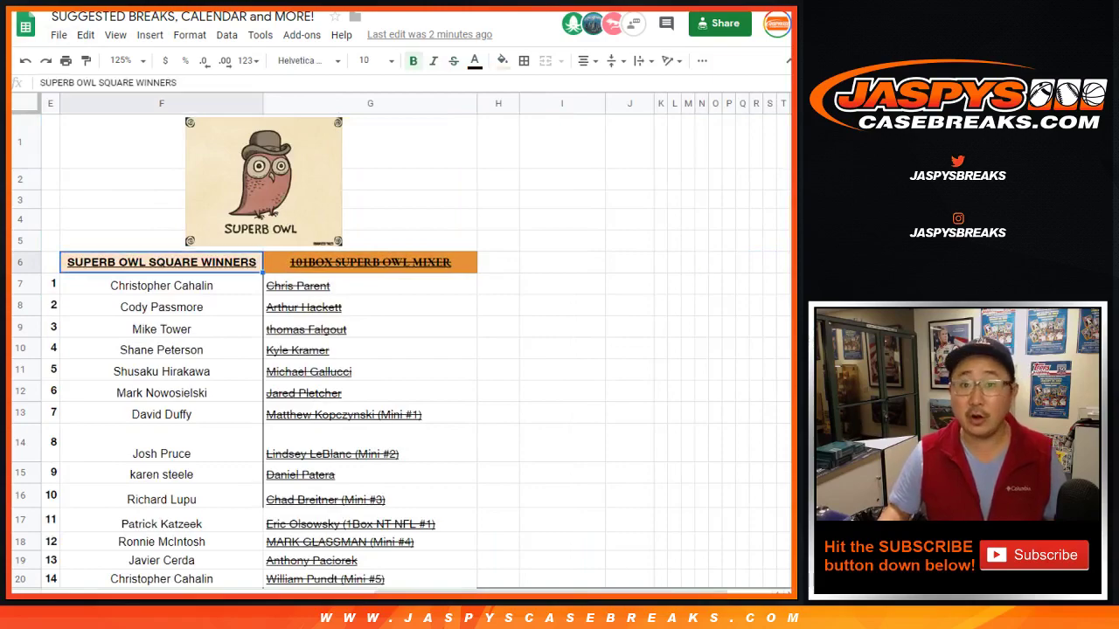
Select the 50 winner names in F7:F56, then go back to the squares grid sheet.
click(162, 286)
scroll(419, 349, down, 10)
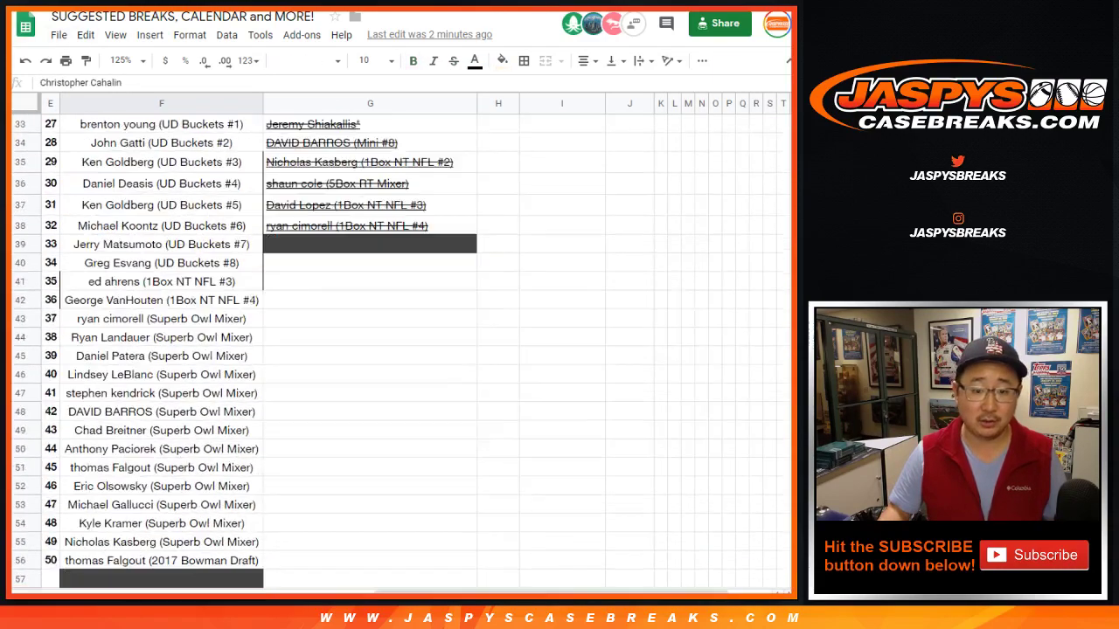
scroll(349, 349, down, 2)
key(ctrl+shift+Down)
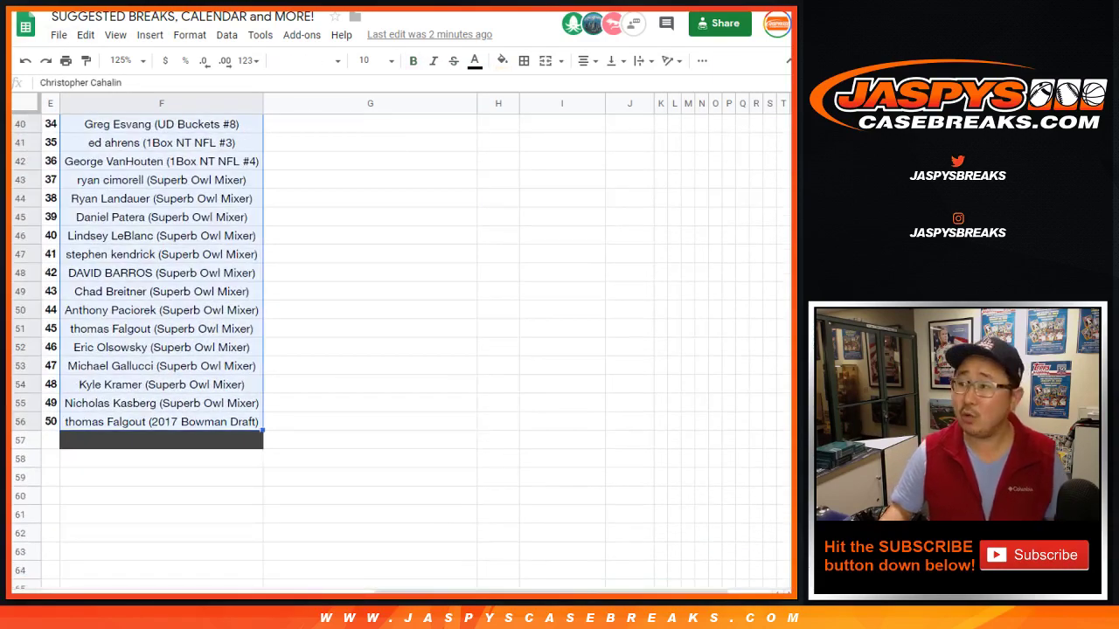
scroll(419, 349, up, 10)
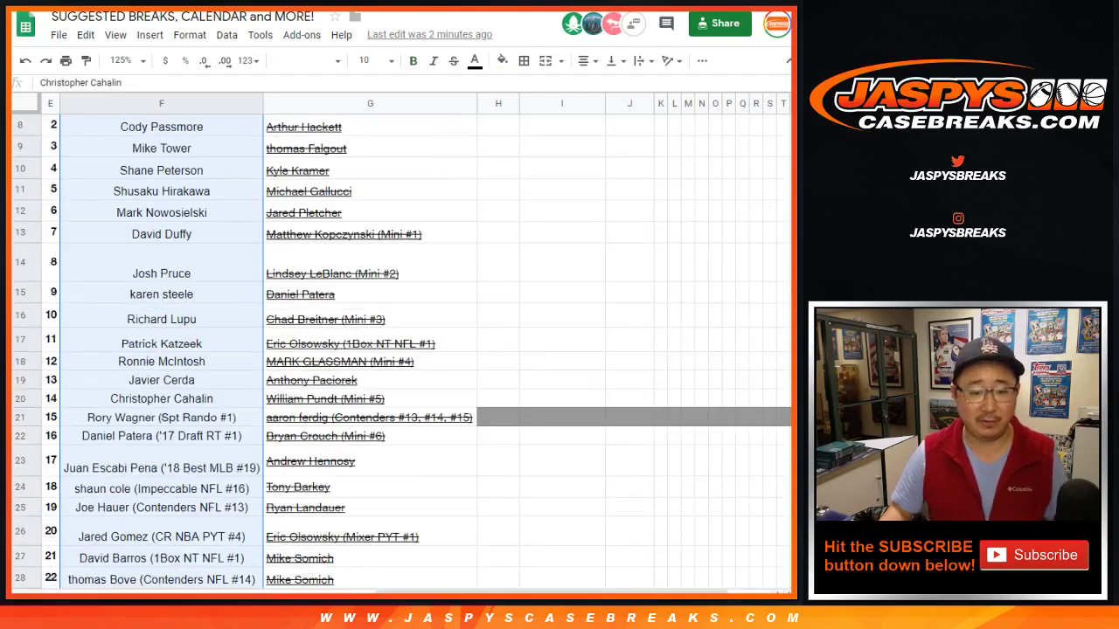
scroll(402, 349, down, 10)
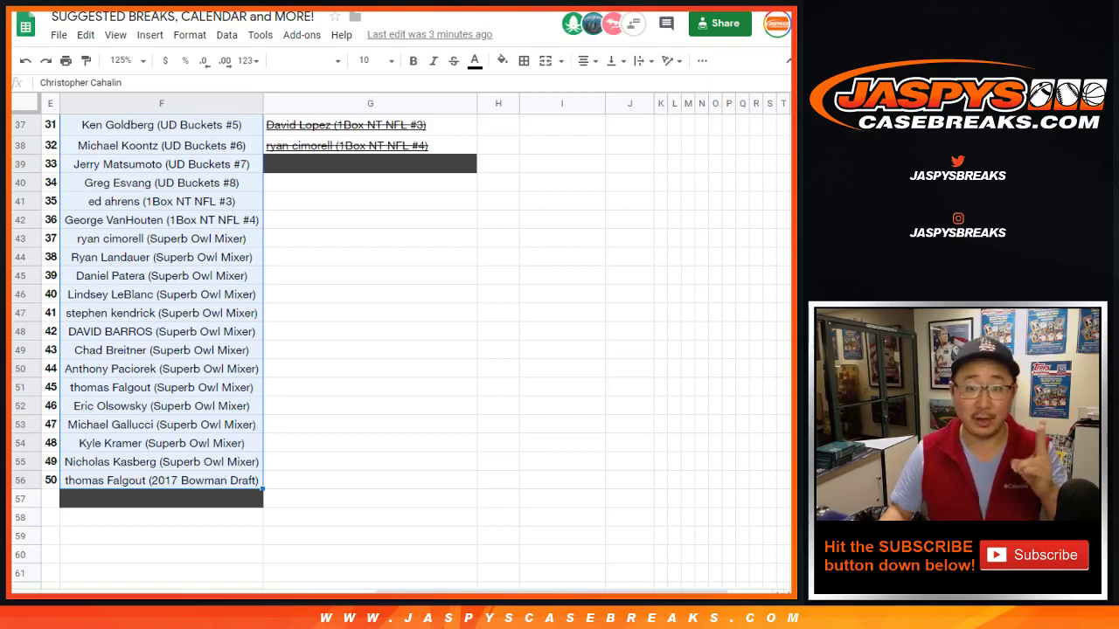
scroll(402, 350, up, 12)
key(ctrl+shift+Page_Down)
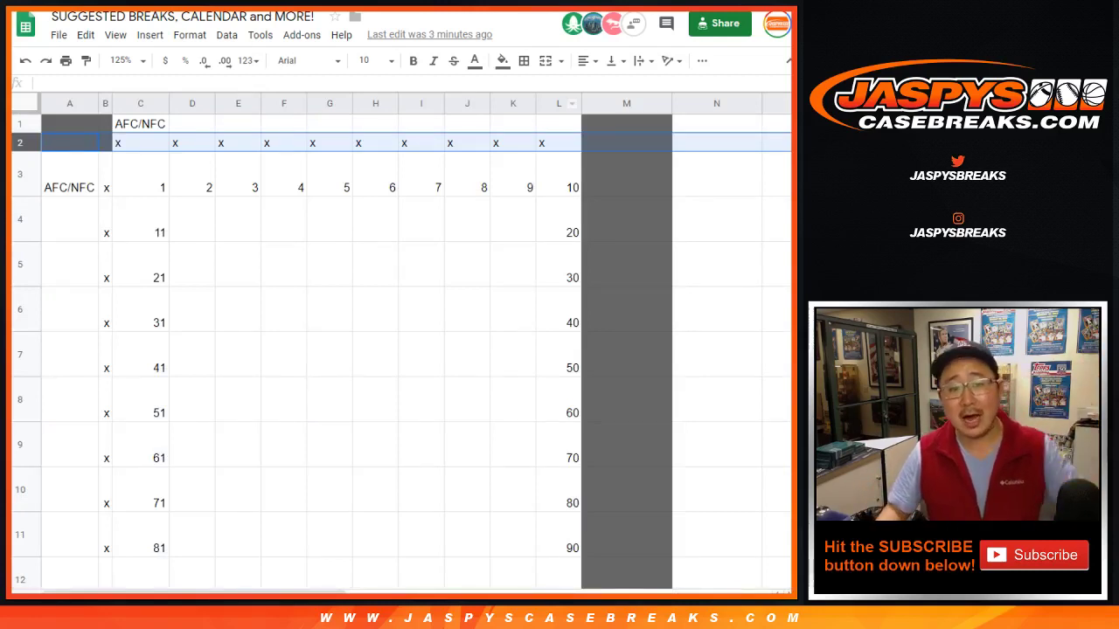
Highlight the grid rows one at a time, squares 1–10 through 41–50.
click(140, 174)
key(shift+Right)
key(shift+Right)
key(shift+Right)
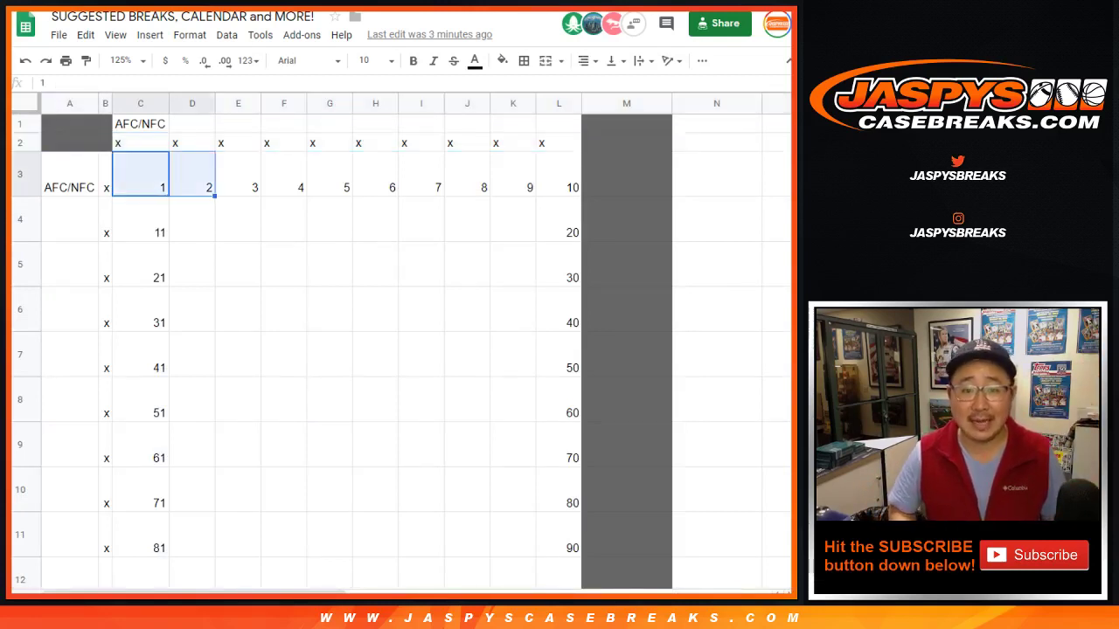
key(shift+Right)
key(shift+Right)
key(shift+Right)
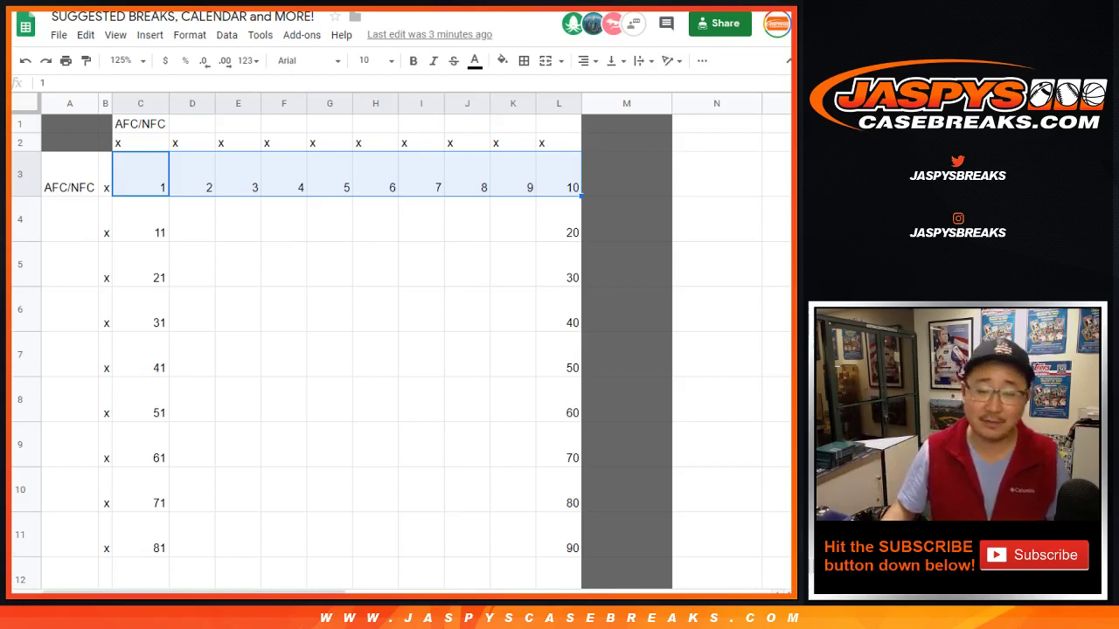
click(140, 219)
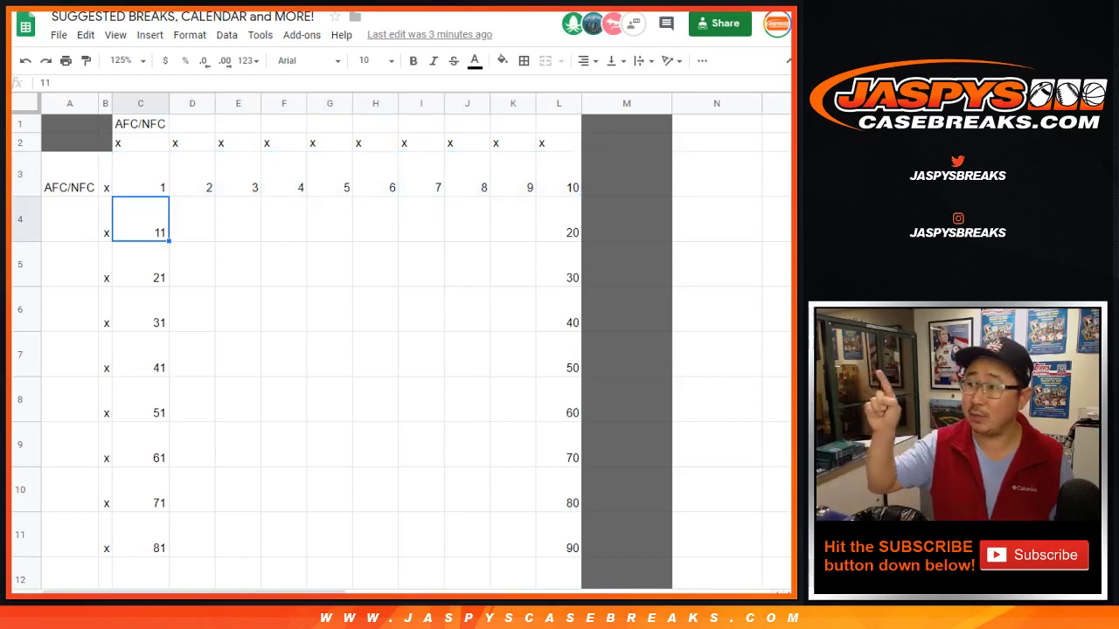
key(shift+Right)
key(shift+Right)
key(shift+Right)
key(shift+Right)
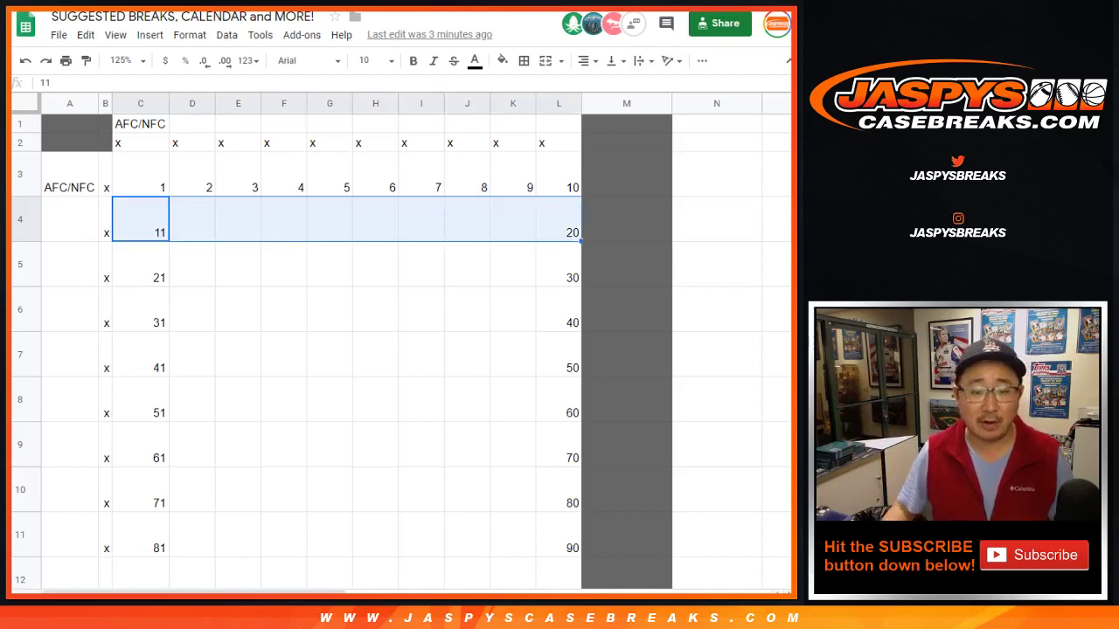
click(140, 264)
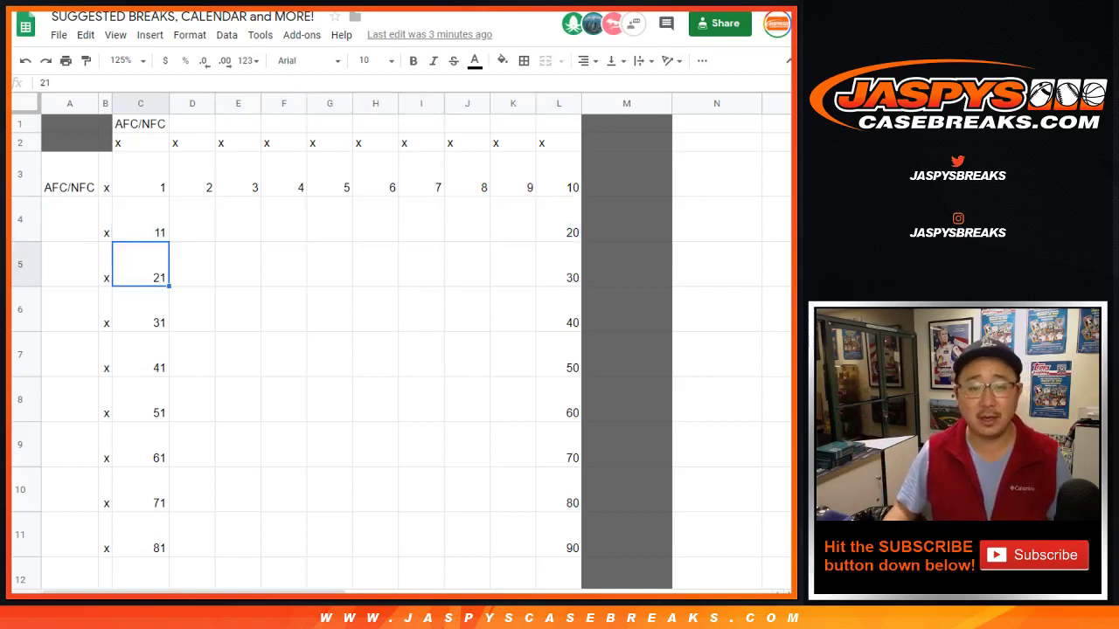
key(ctrl+shift+Right)
click(139, 308)
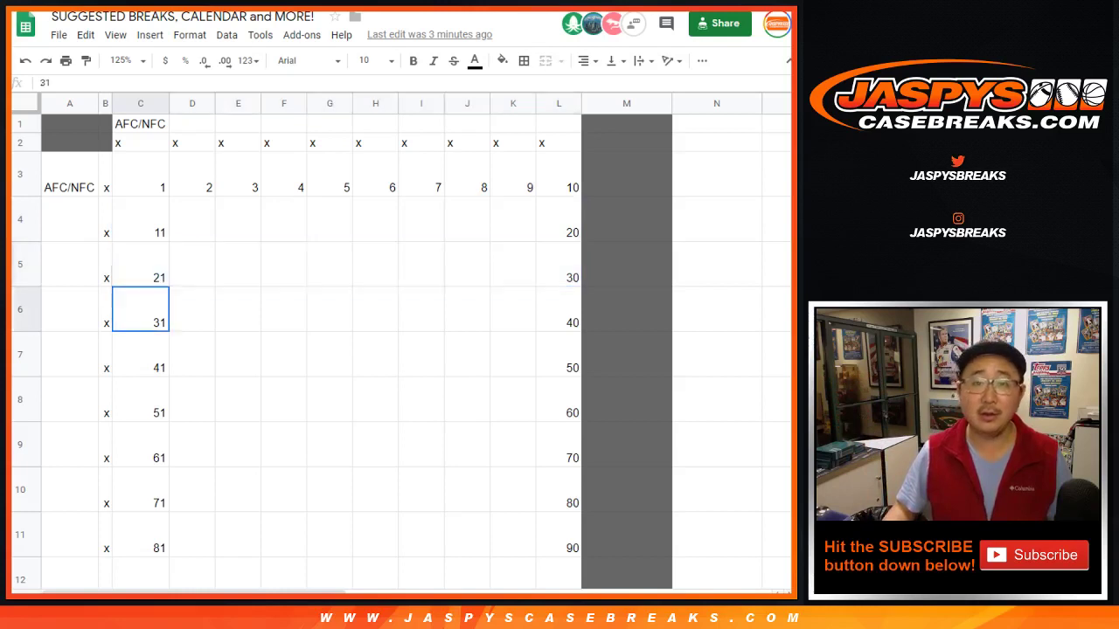
key(ctrl+shift+Right)
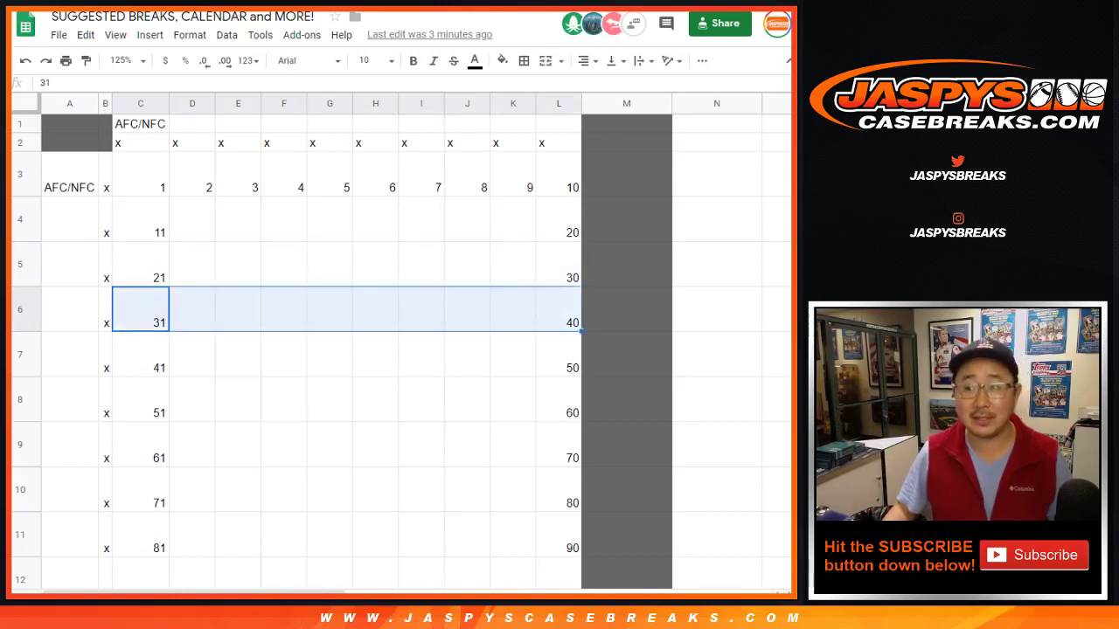
click(140, 353)
key(ctrl+shift+Right)
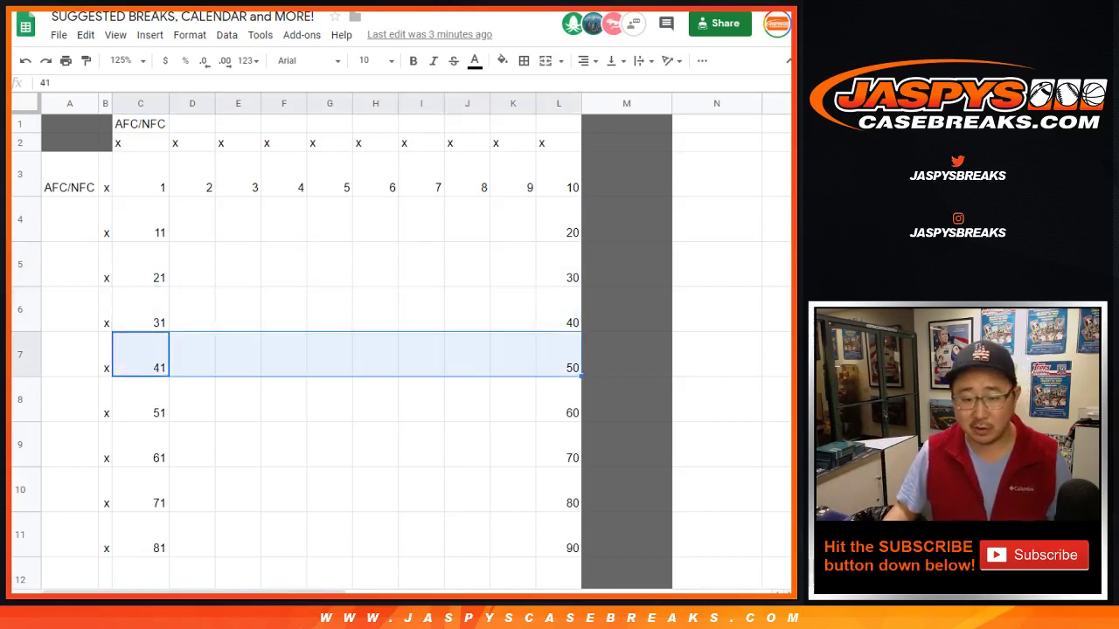
Highlight the last row, squares 91 to 100, then move to the RANDOM.ORG page.
scroll(349, 349, down, 3)
click(558, 407)
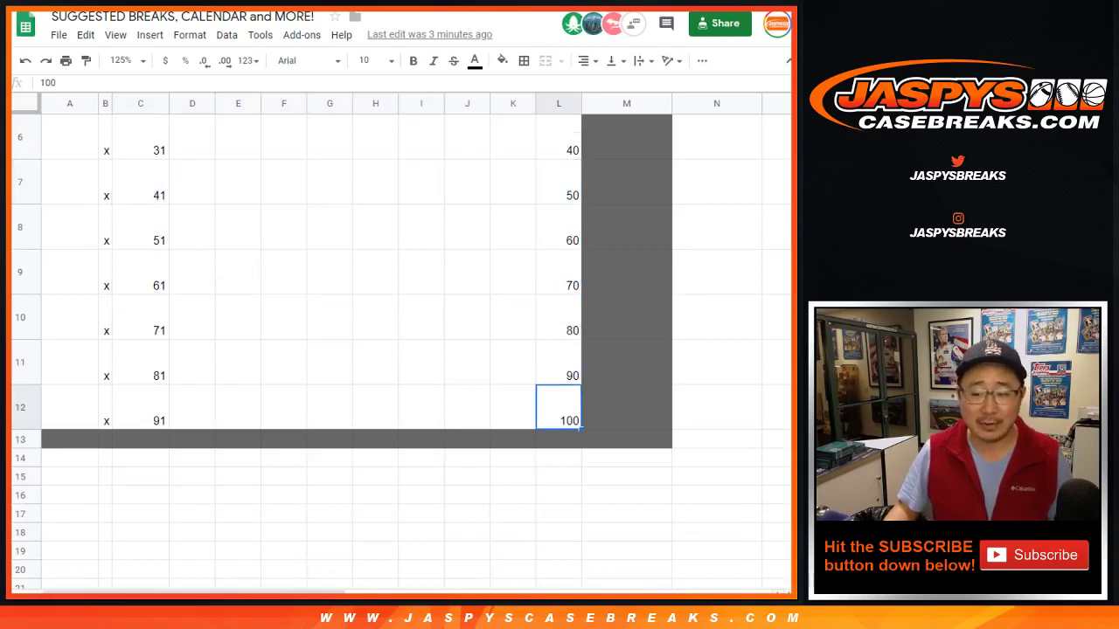
click(140, 407)
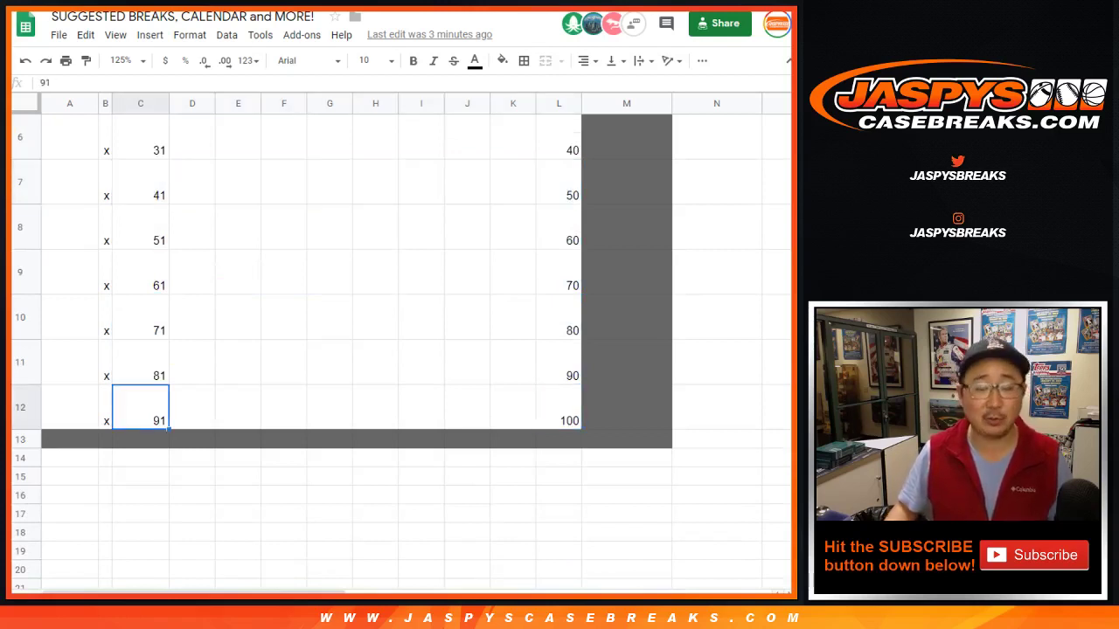
key(shift+Right)
key(shift+Right)
key(shift+Right)
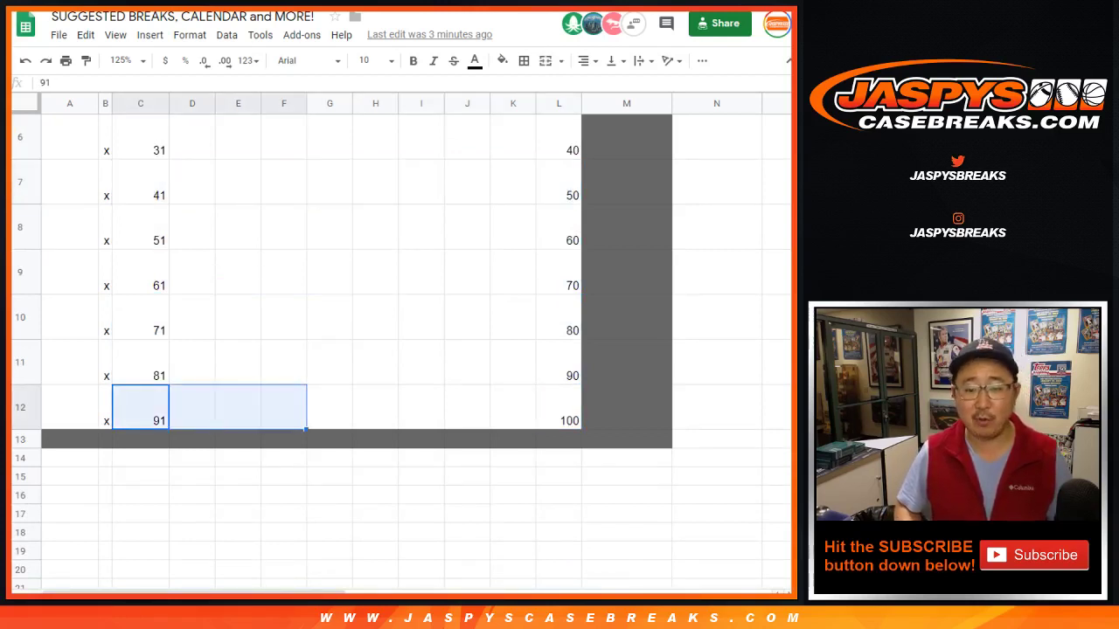
key(shift+Right)
key(shift+Right)
key(shift+Right)
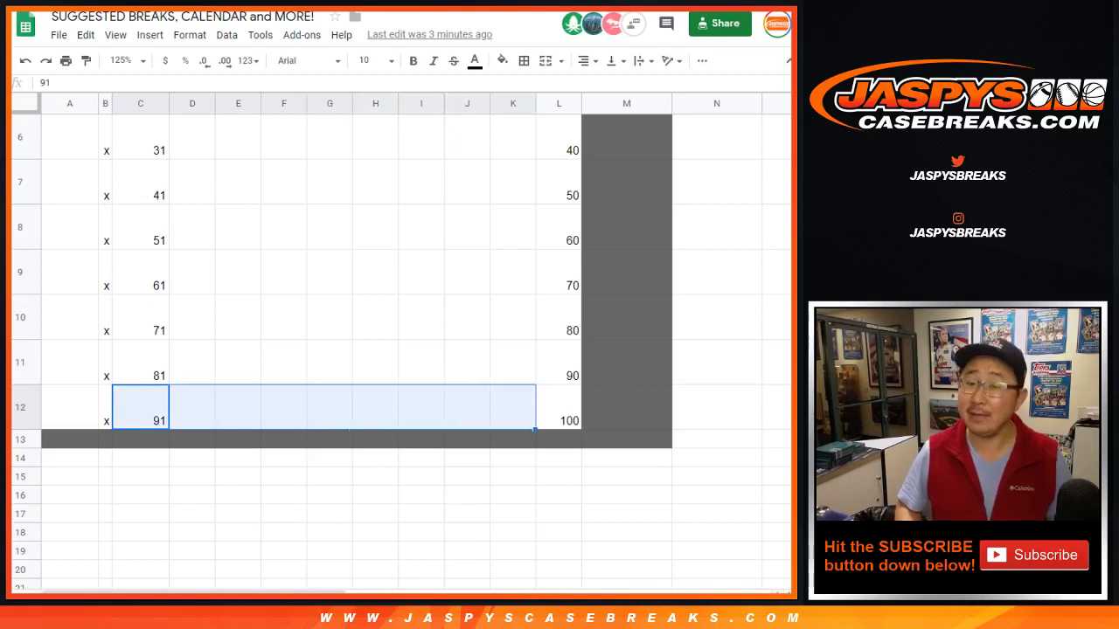
click(558, 407)
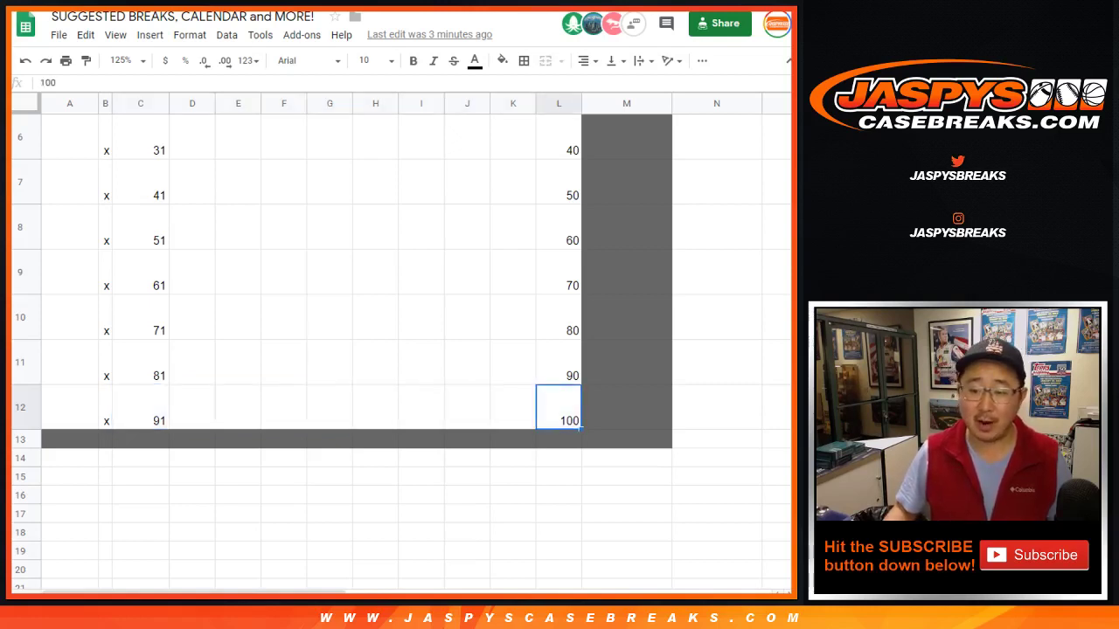
scroll(401, 349, up, 3)
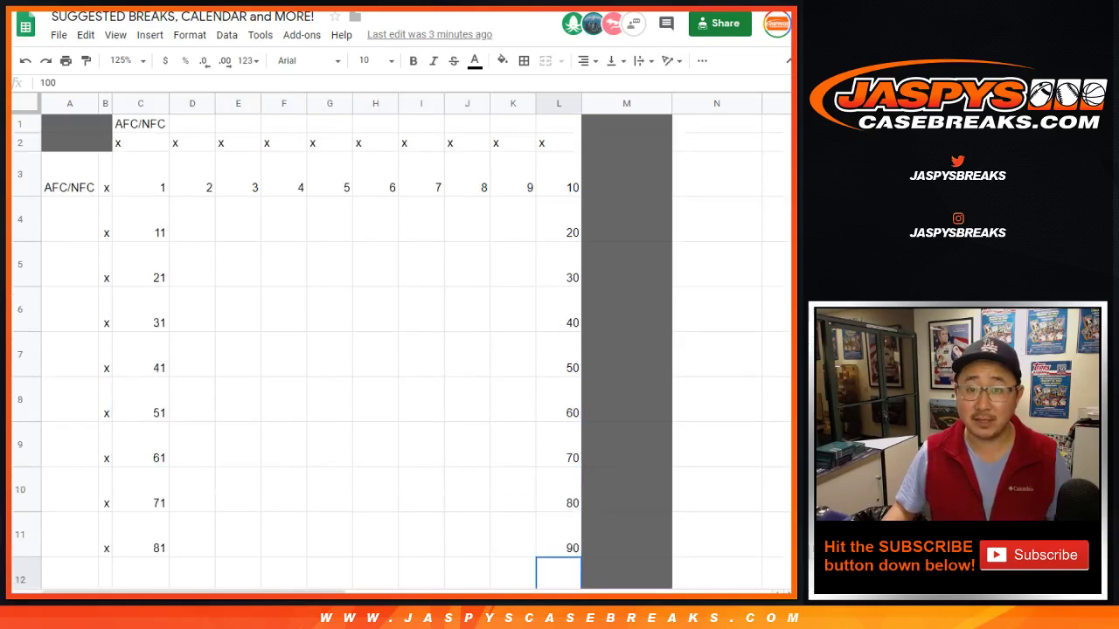
key(ctrl+Tab)
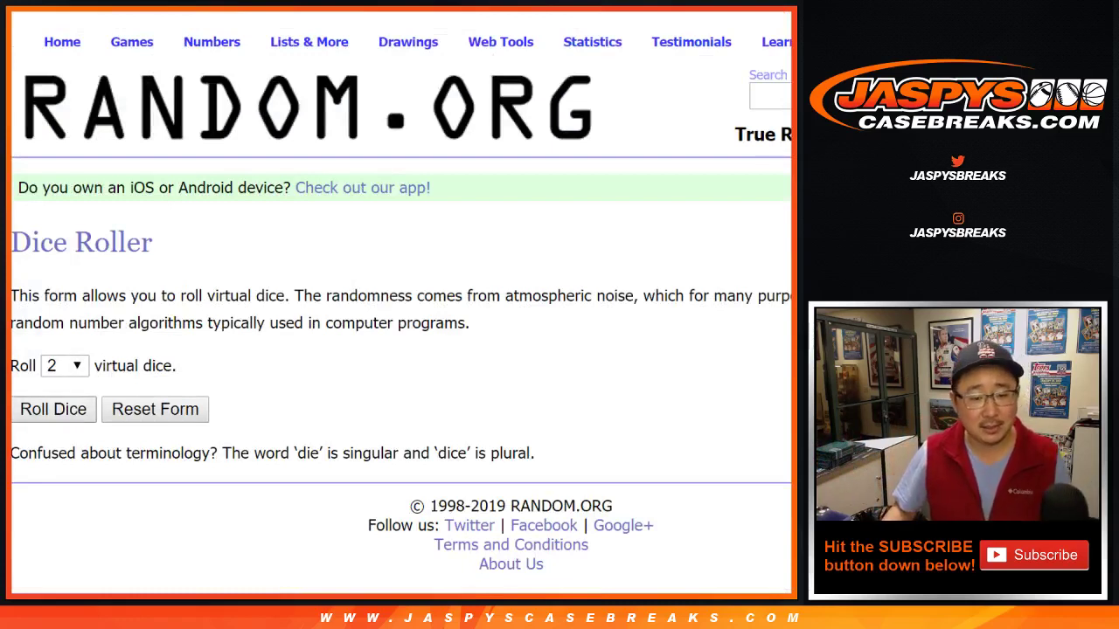
Roll two virtual dice (4 and 6), then bring up the List Randomizer with 1-left and 2–0.
click(54, 409)
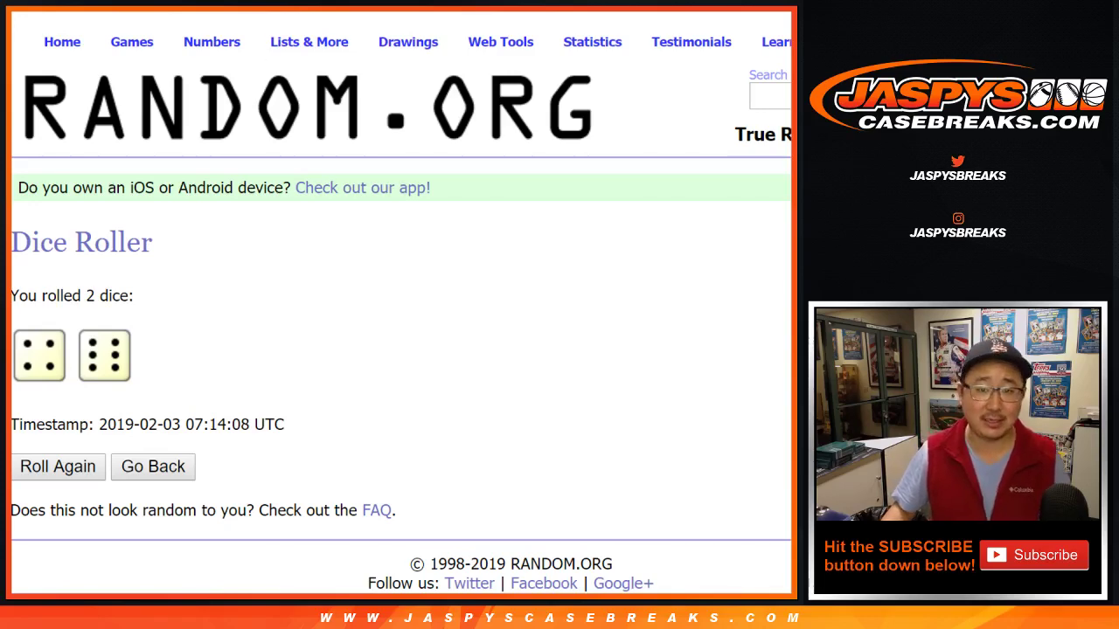
key(ctrl+Tab)
Recheck the dice result, then randomize the ten-item left-digit list once.
scroll(401, 306, down, 1)
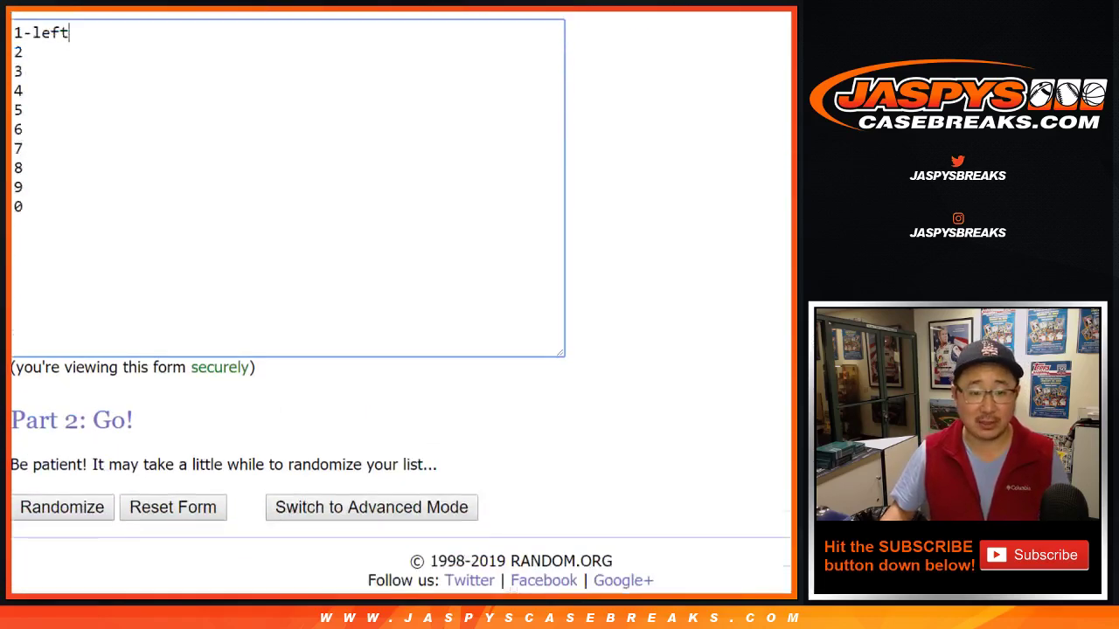
scroll(400, 306, up, 1)
key(ctrl+shift+Tab)
key(ctrl+Tab)
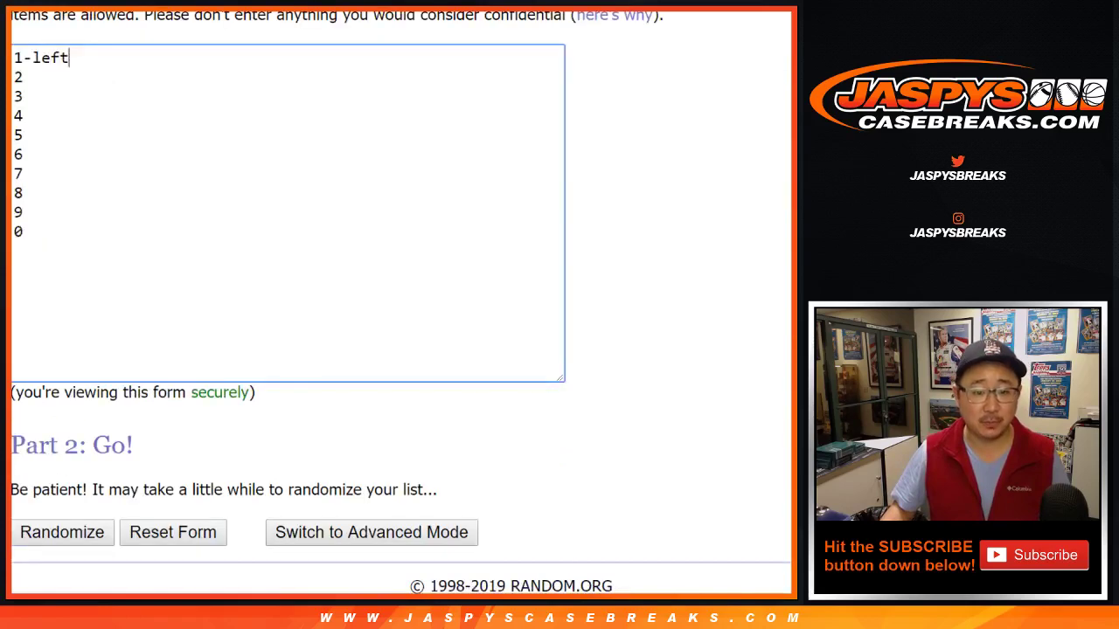
click(62, 532)
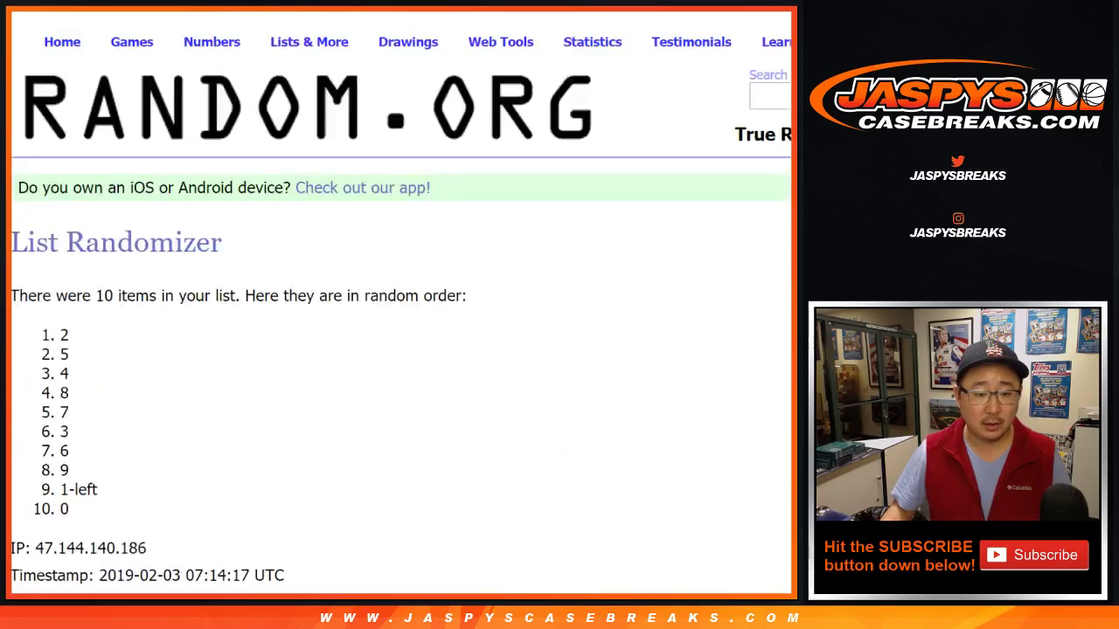
Re-randomize until the order is 6, 4, 7, 3, 9, 1-left, 0, 2, 5, 8, and select it.
scroll(401, 306, down, 2)
click(43, 460)
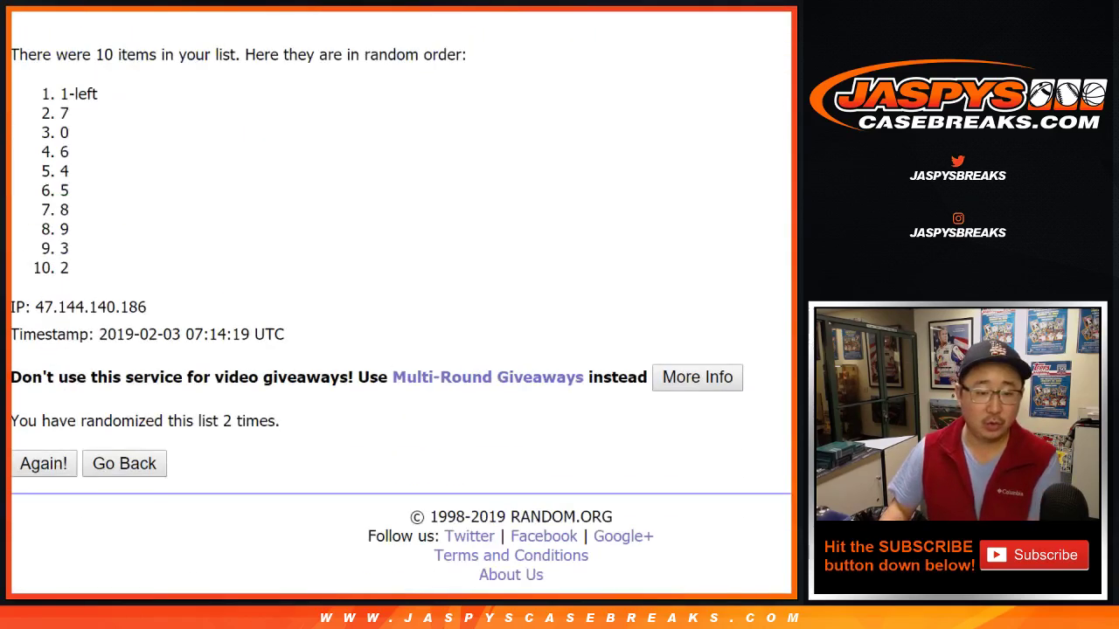
click(43, 461)
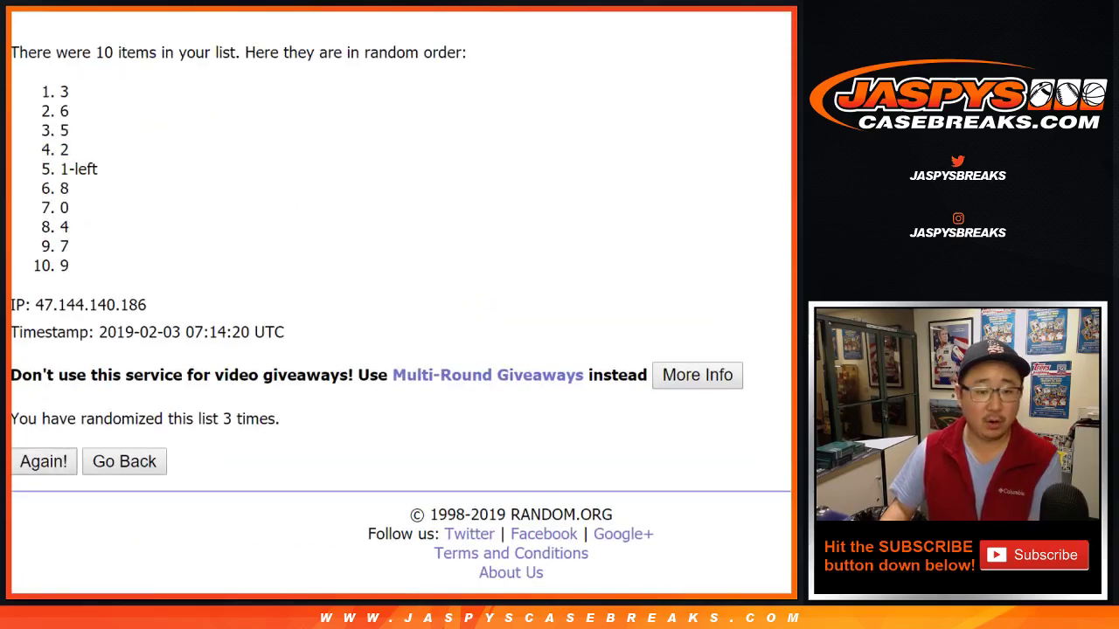
click(43, 461)
click(43, 461)
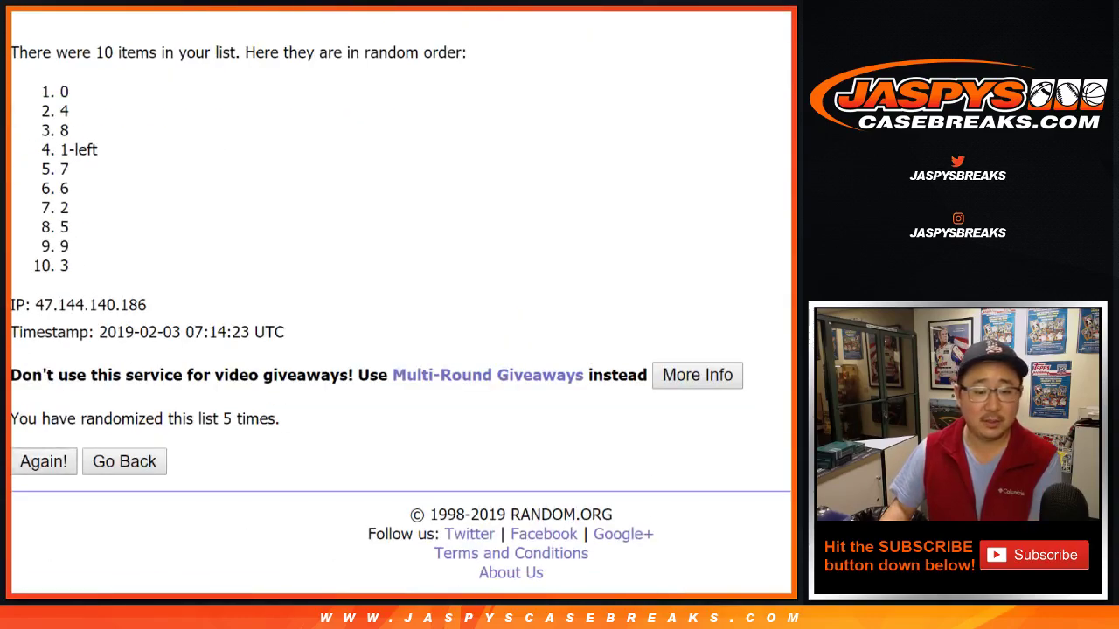
click(43, 460)
click(43, 460)
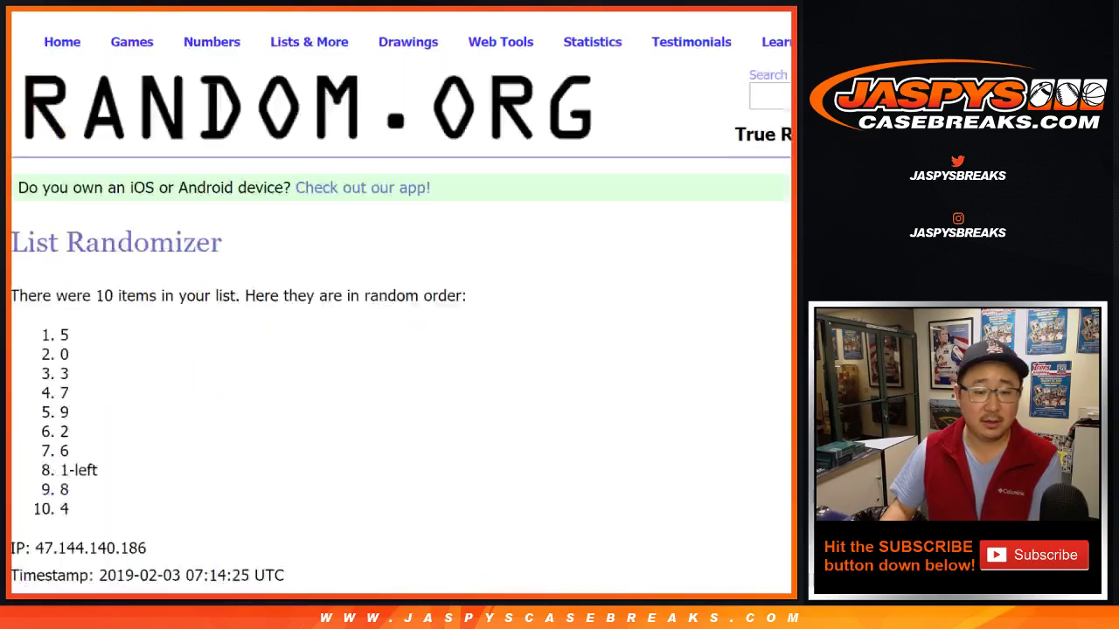
click(42, 460)
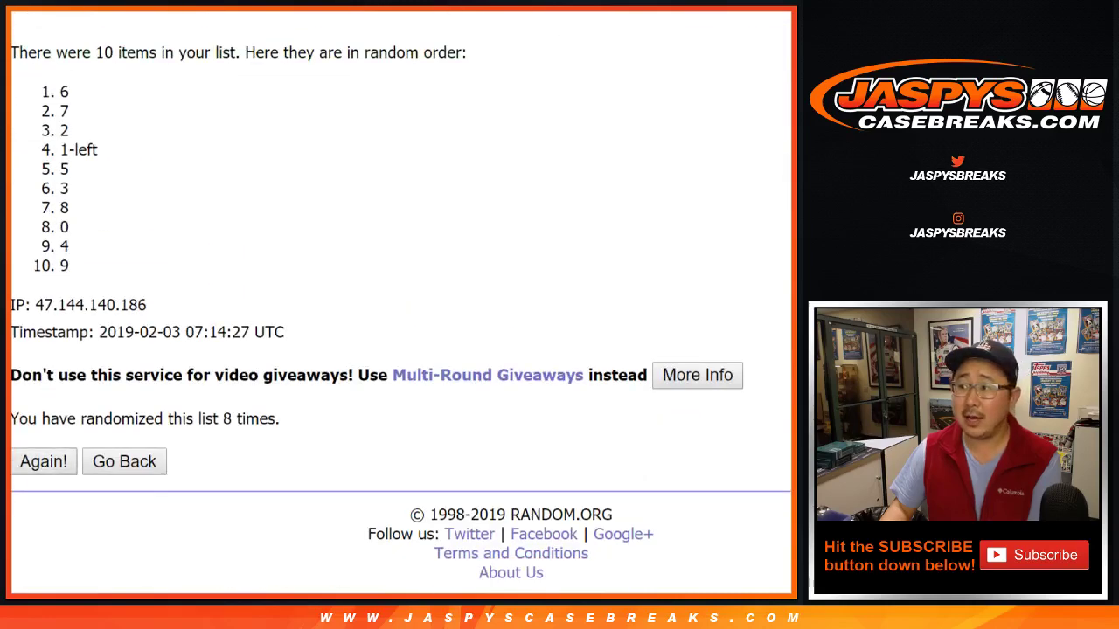
click(43, 460)
click(42, 461)
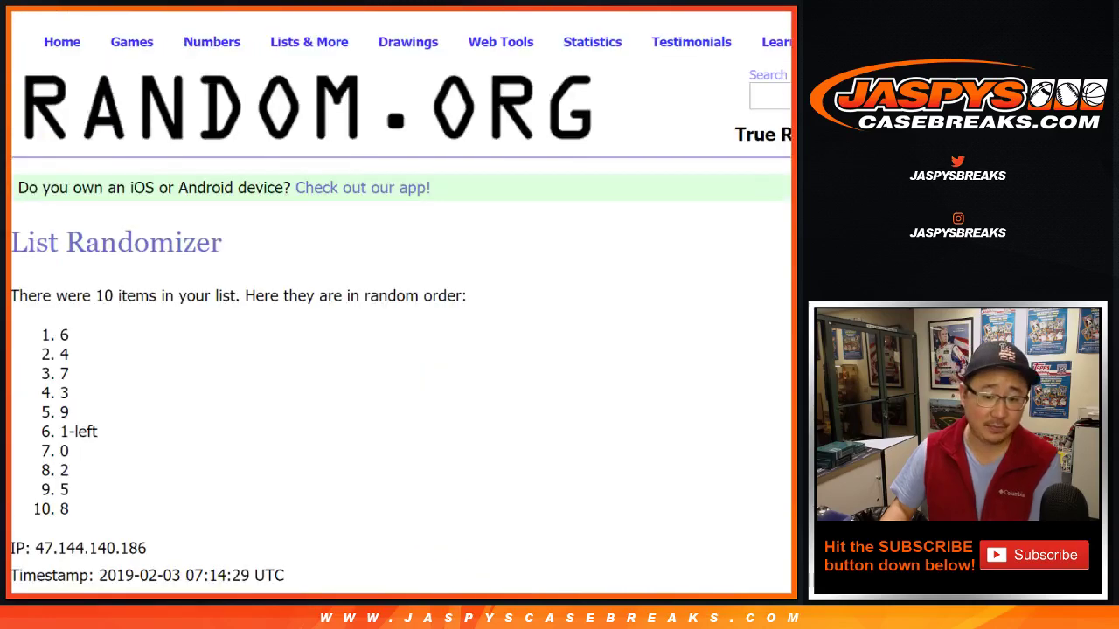
scroll(400, 350, down, 3)
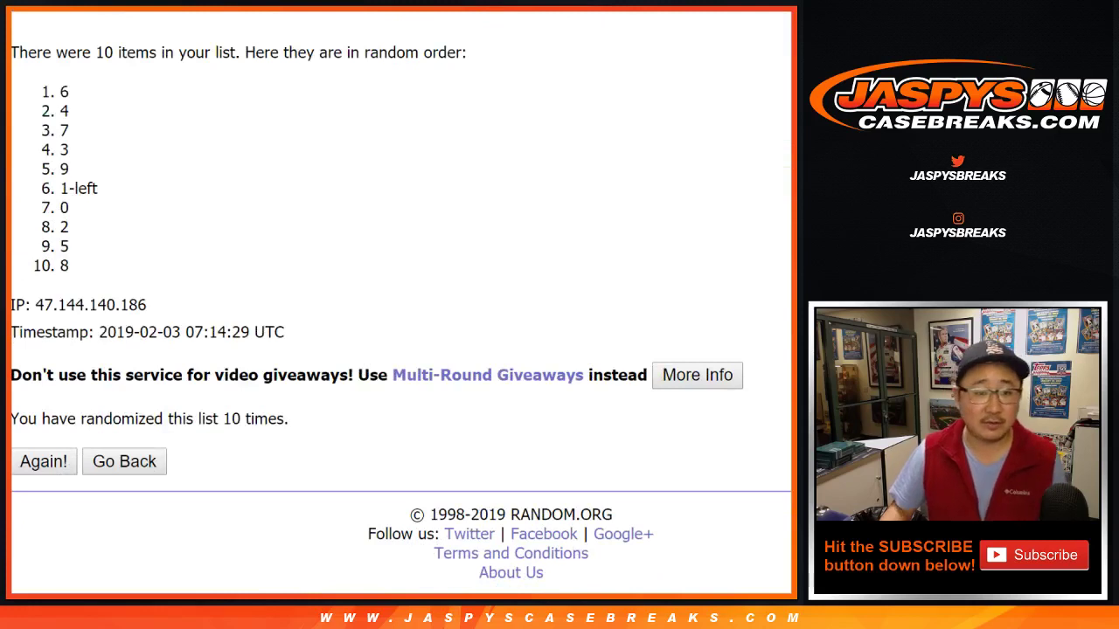
drag(59, 83, 69, 173)
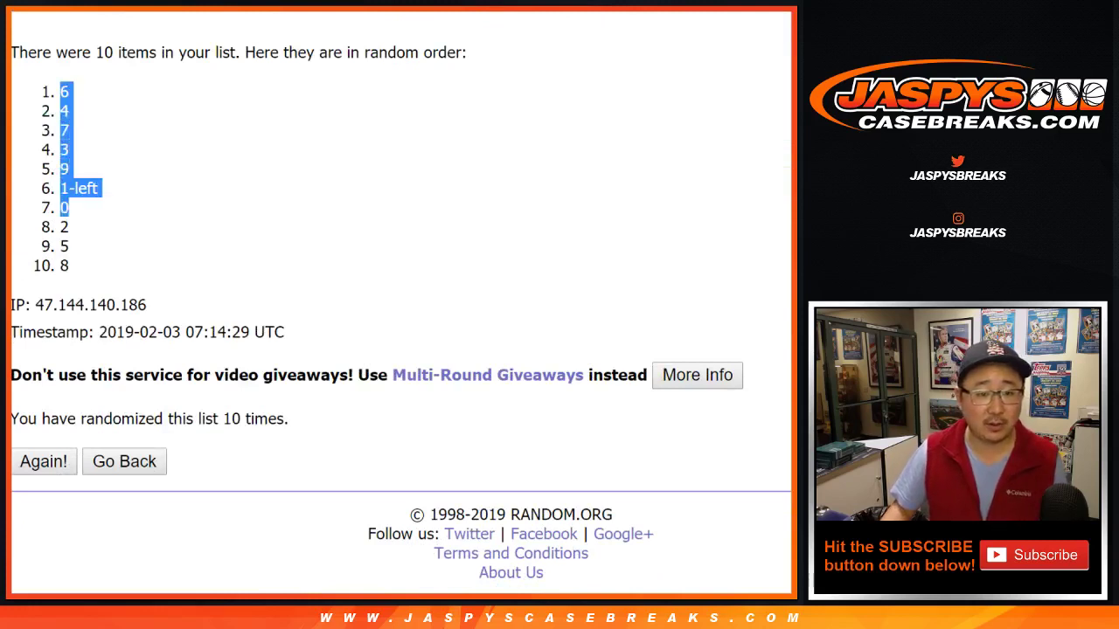
Paste the randomized left digits into column B starting at B3 and autofit the column.
key(ctrl+Tab)
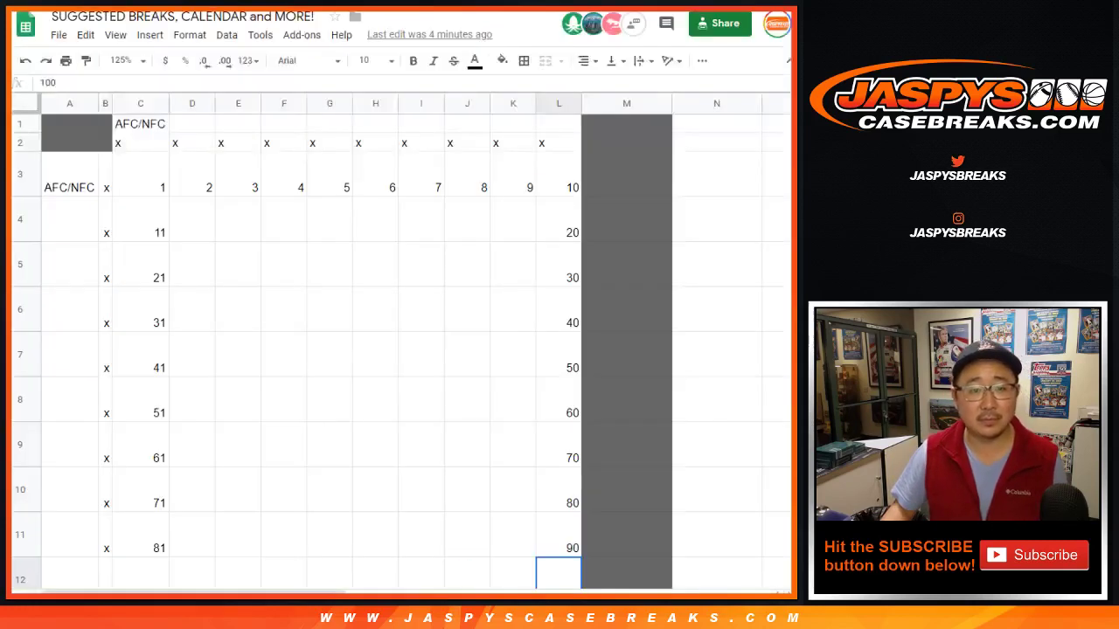
click(105, 173)
key(ctrl+v)
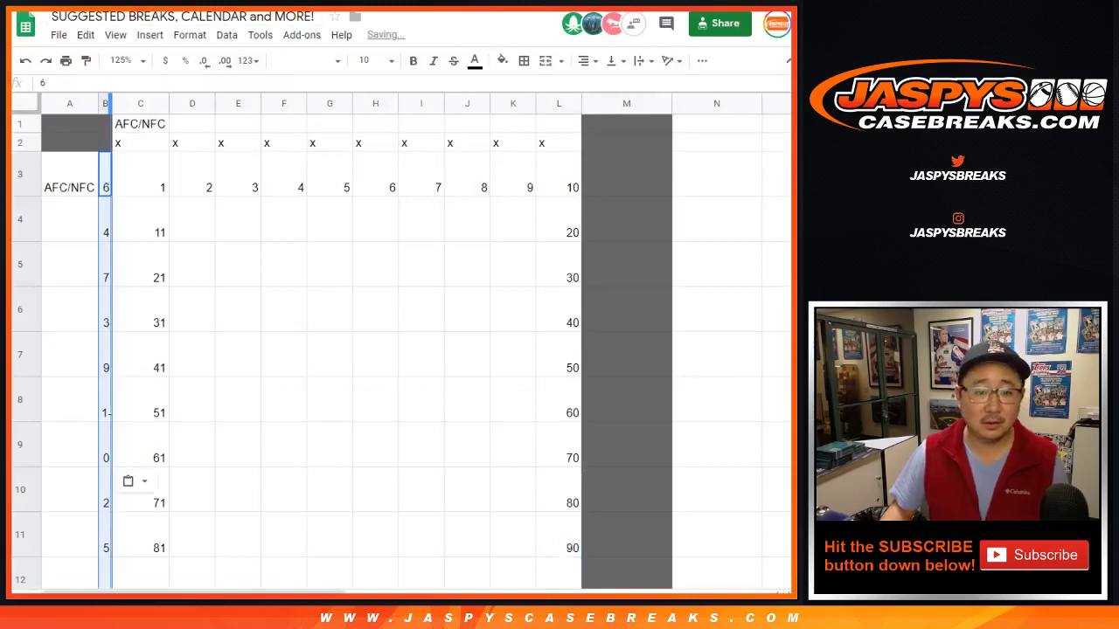
double_click(111, 103)
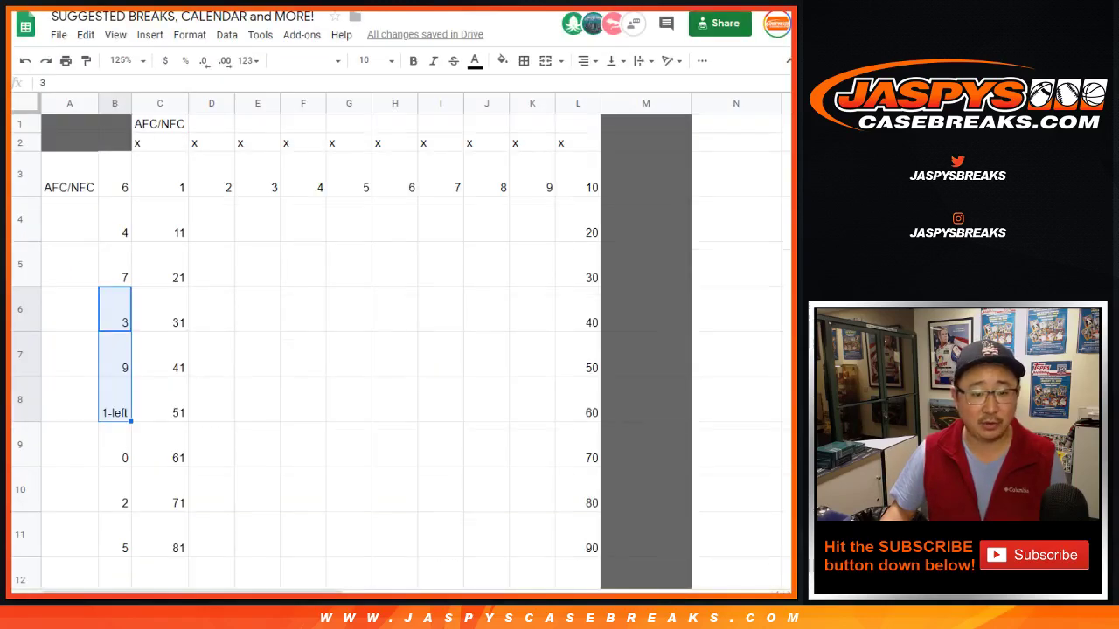
Bold the left-column digits in B3:B12, then go back to RANDOM.ORG.
scroll(393, 332, down, 3)
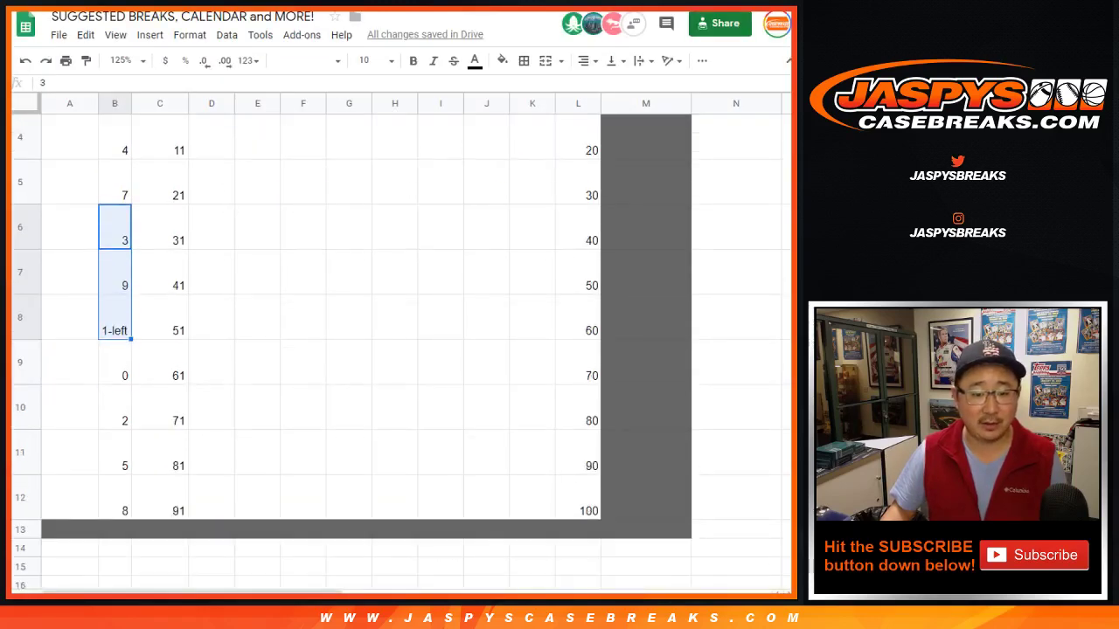
click(114, 362)
key(Down)
key(Down)
key(Down)
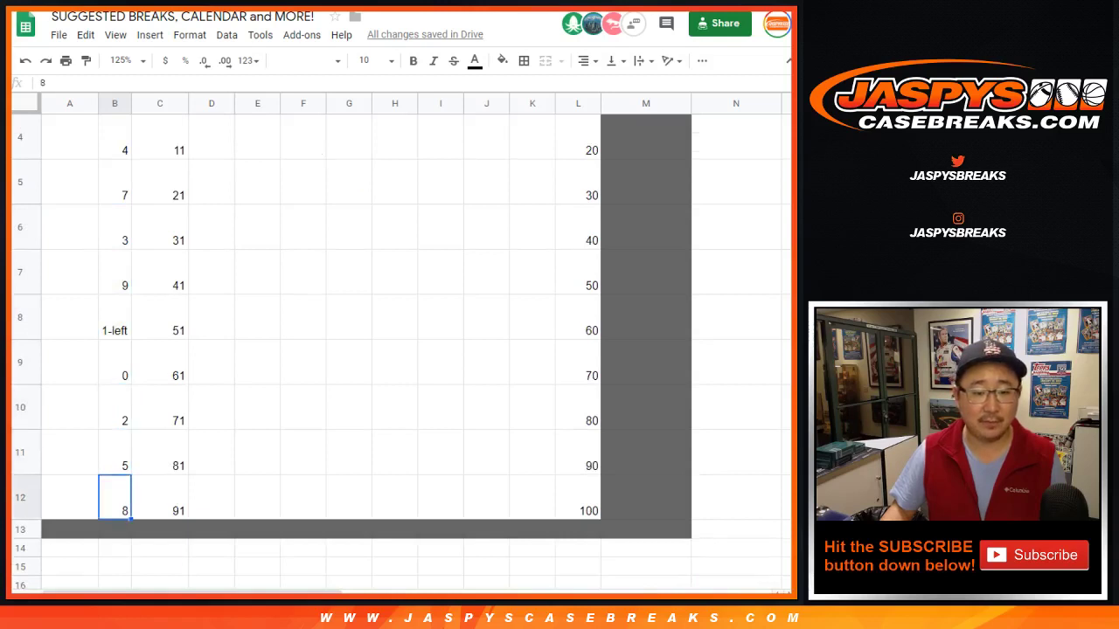
scroll(400, 349, up, 2)
shift+click(114, 187)
key(ctrl+b)
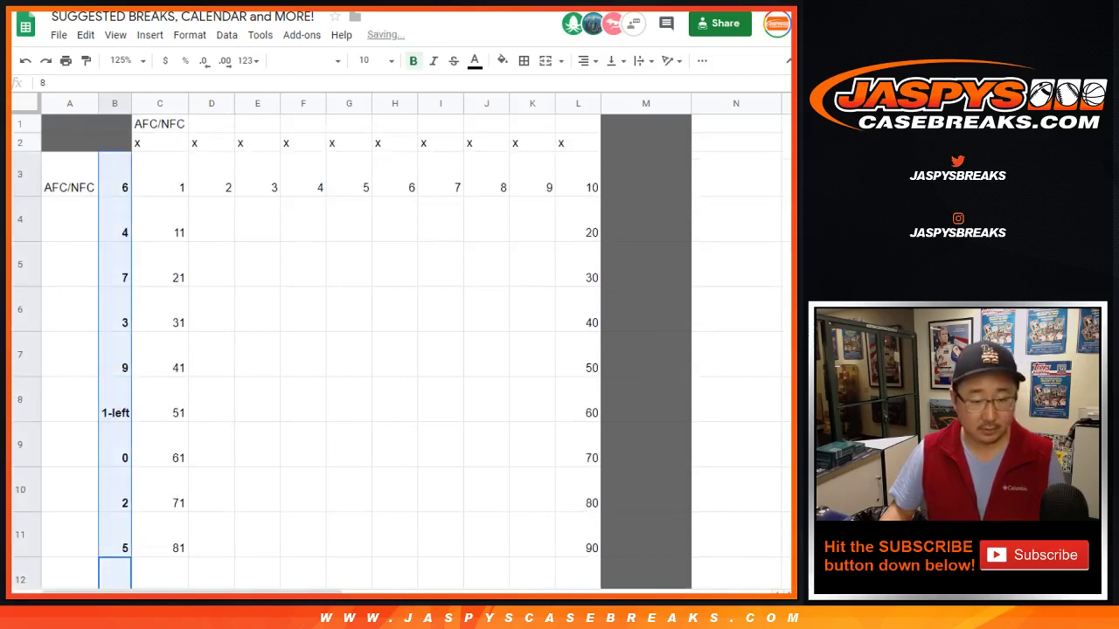
click(115, 187)
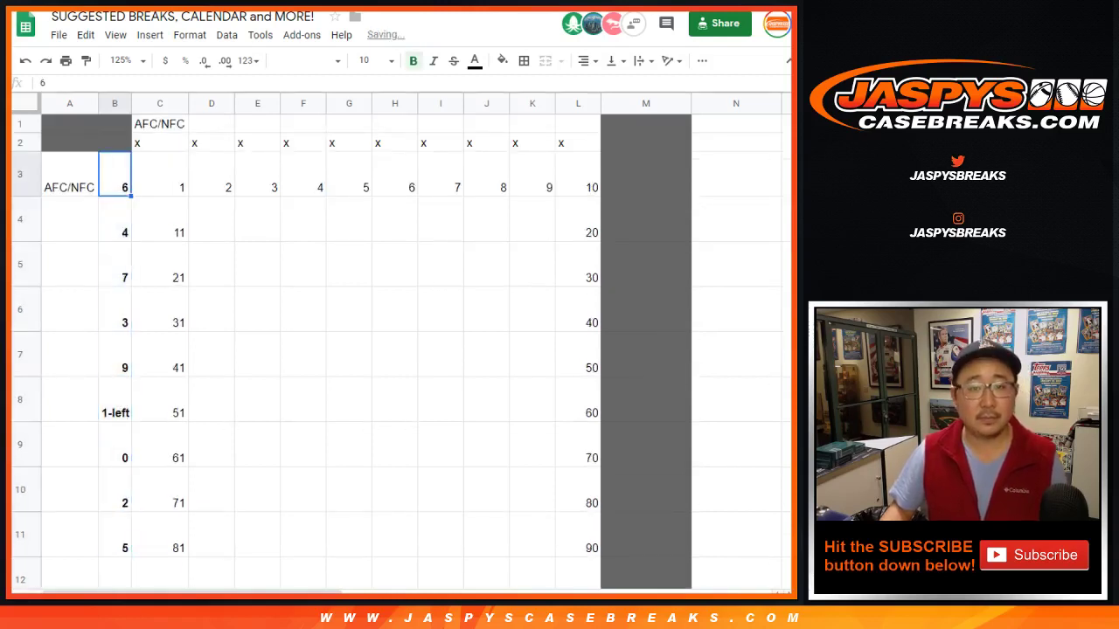
key(ctrl+Tab)
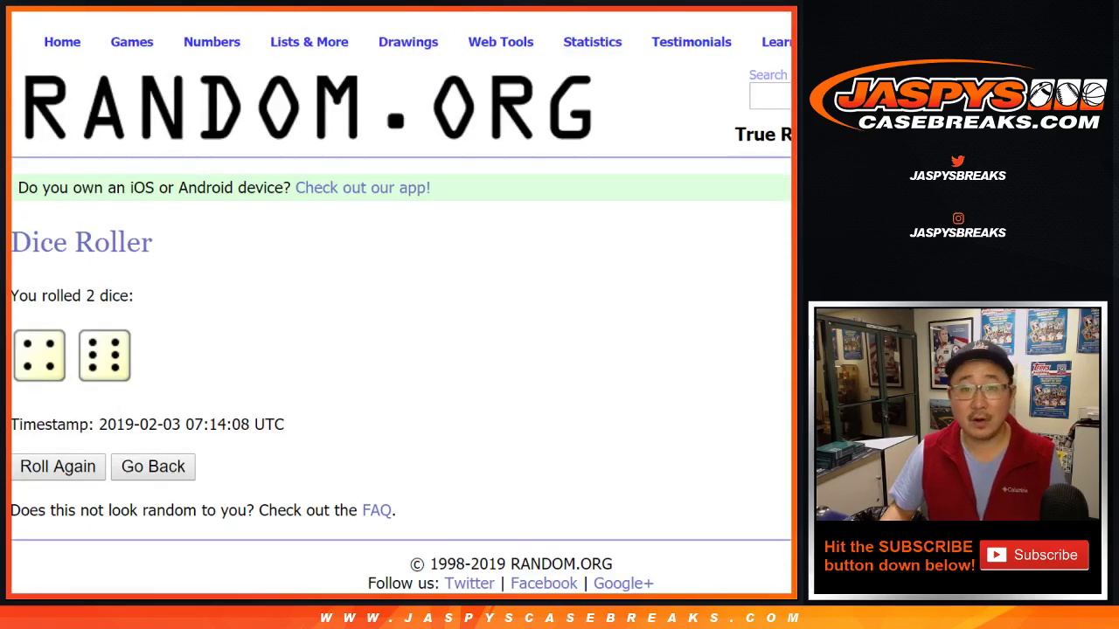
Randomize the 1-top to 0-top list and shuffle it a few more times.
key(ctrl+Tab)
scroll(401, 302, down, 3)
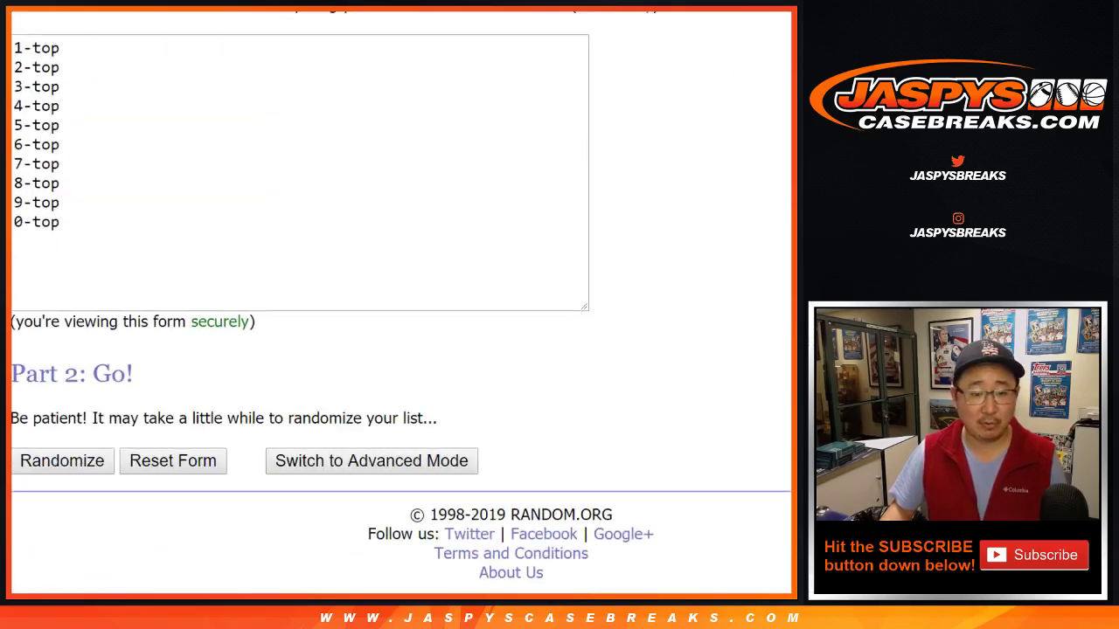
click(62, 461)
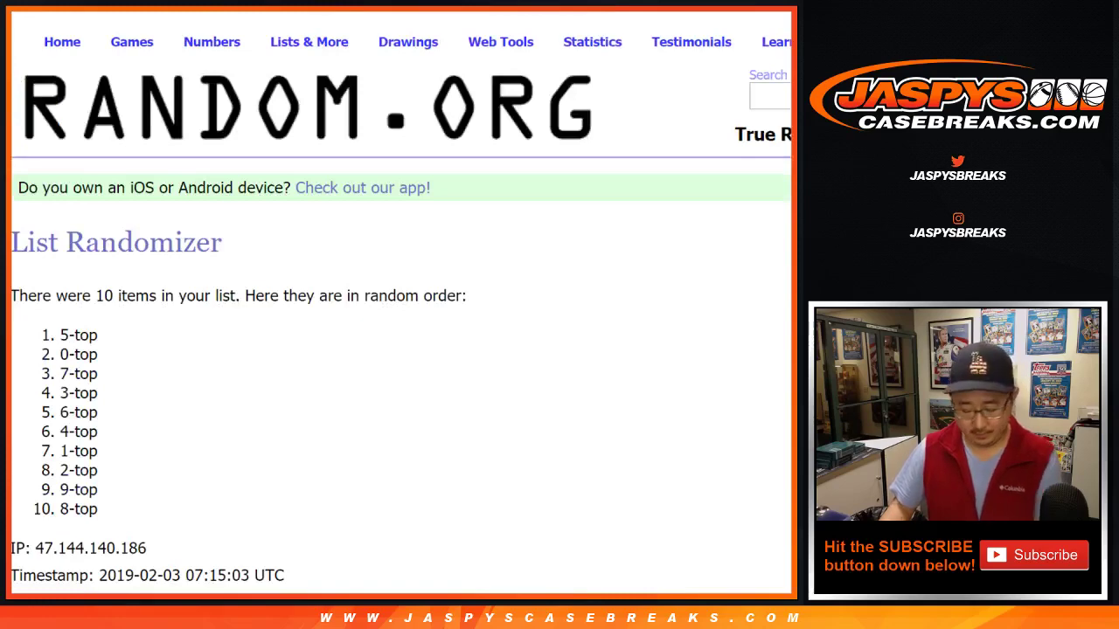
scroll(401, 303, down, 3)
click(43, 460)
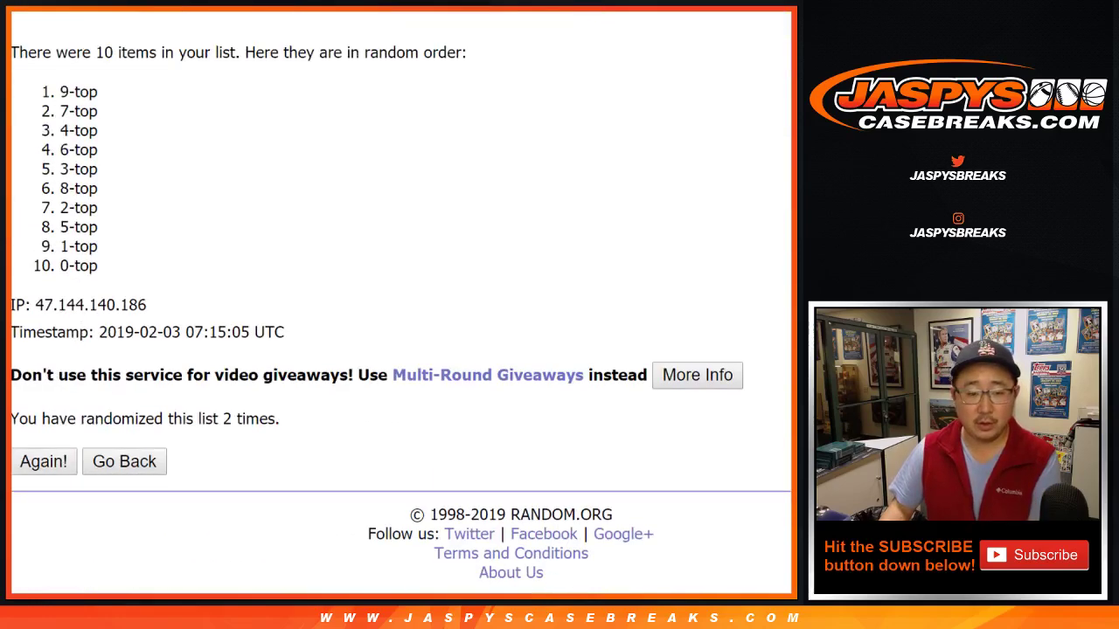
click(43, 460)
click(43, 461)
Shuffle to the tenth order 0, 8, 4, 1, 2, 9, 5, 6, 3, 7 and copy it to the sheet.
click(42, 460)
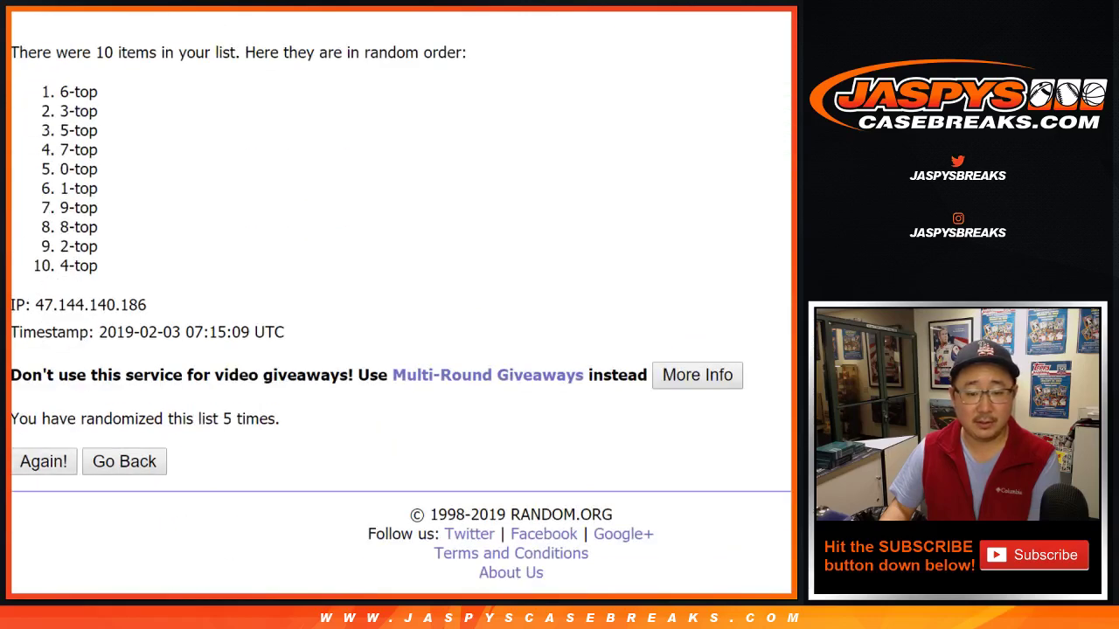
click(42, 460)
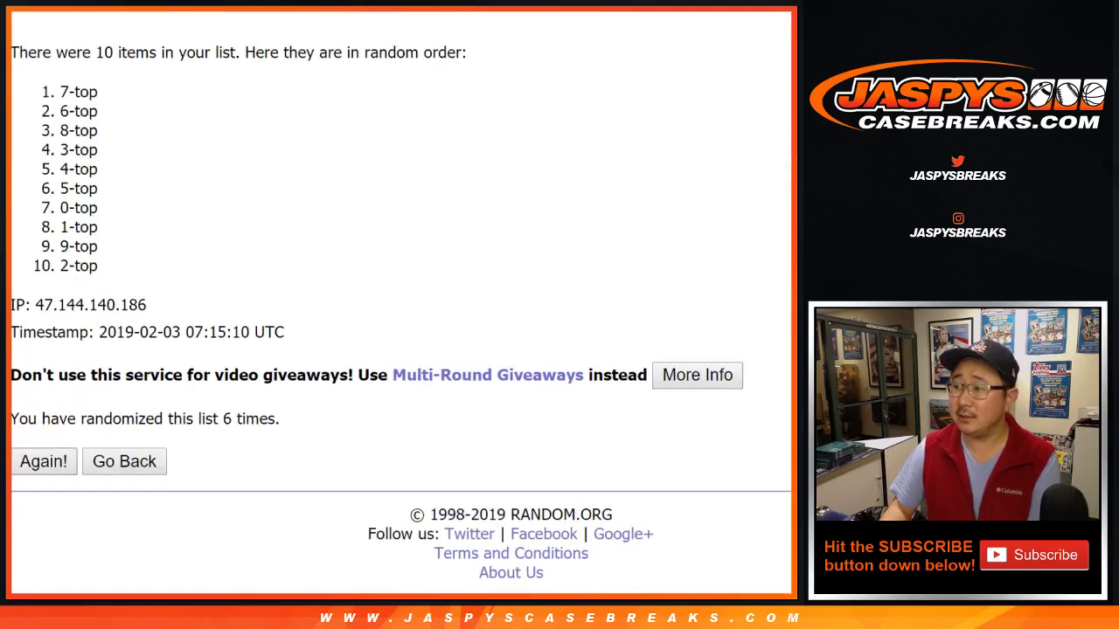
click(43, 461)
click(42, 461)
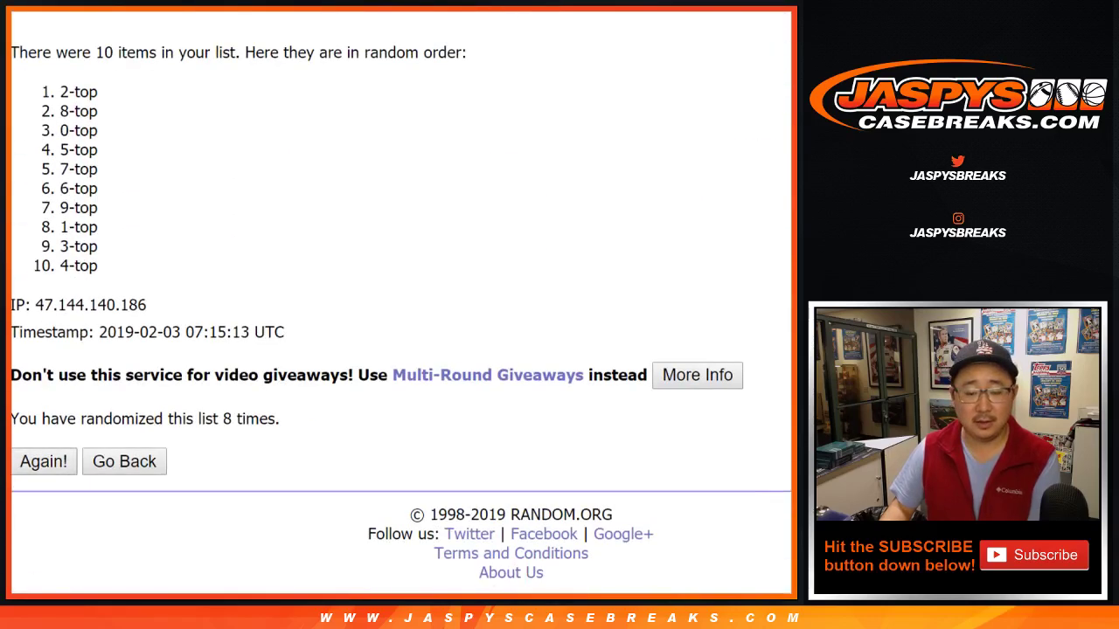
click(43, 461)
click(43, 461)
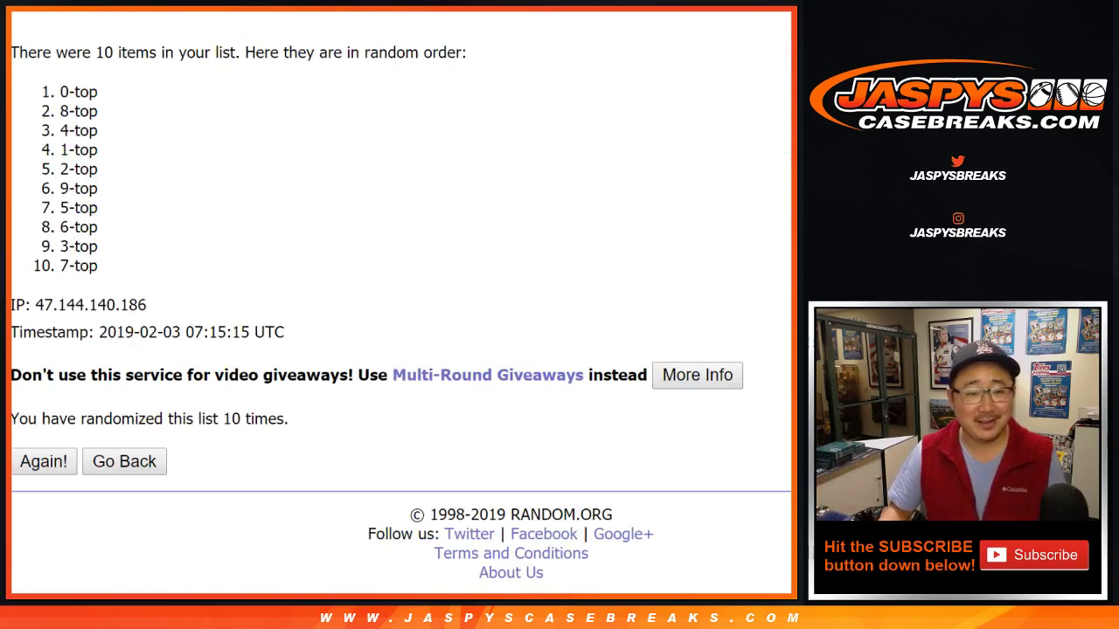
mouse_move(60, 85)
mouse_down()
mouse_move(70, 188)
mouse_move(75, 150)
mouse_move(97, 169)
mouse_move(97, 265)
mouse_up()
key(ctrl+c)
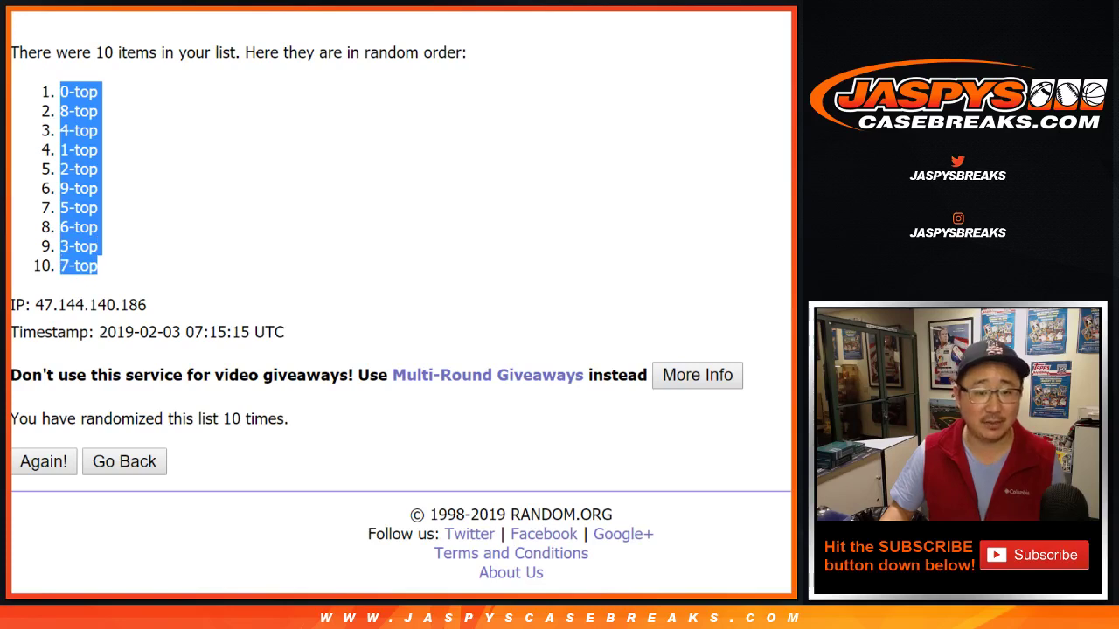
key(ctrl+Tab)
Paste the shuffled digit list into N3, then move 0-, 8-, 4-, 1- and 2-top into C2:G2.
click(735, 174)
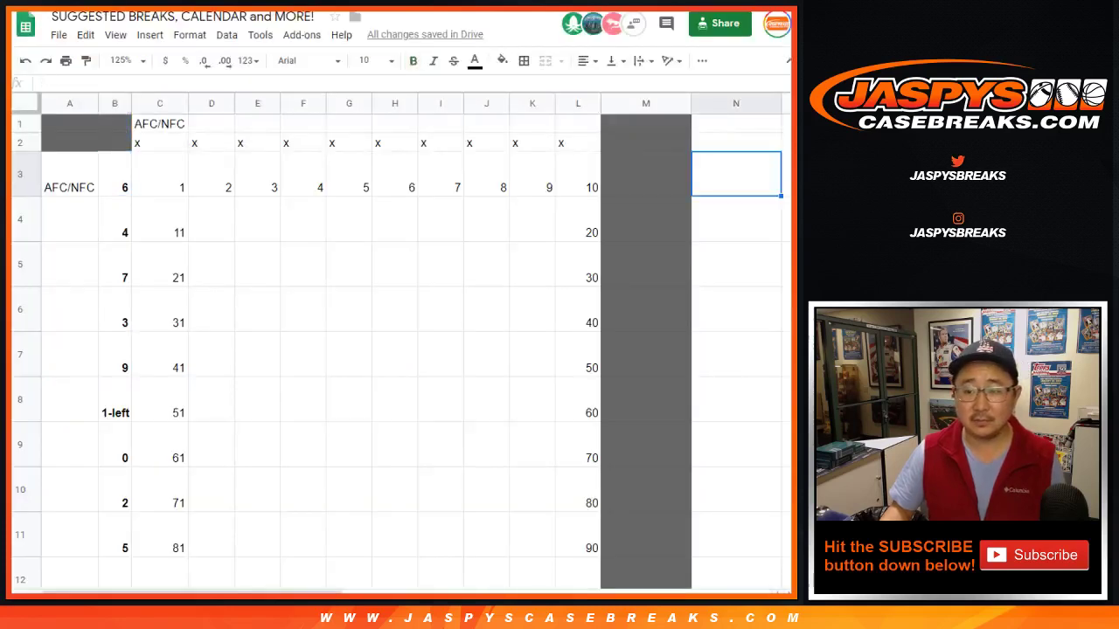
key(ctrl+v)
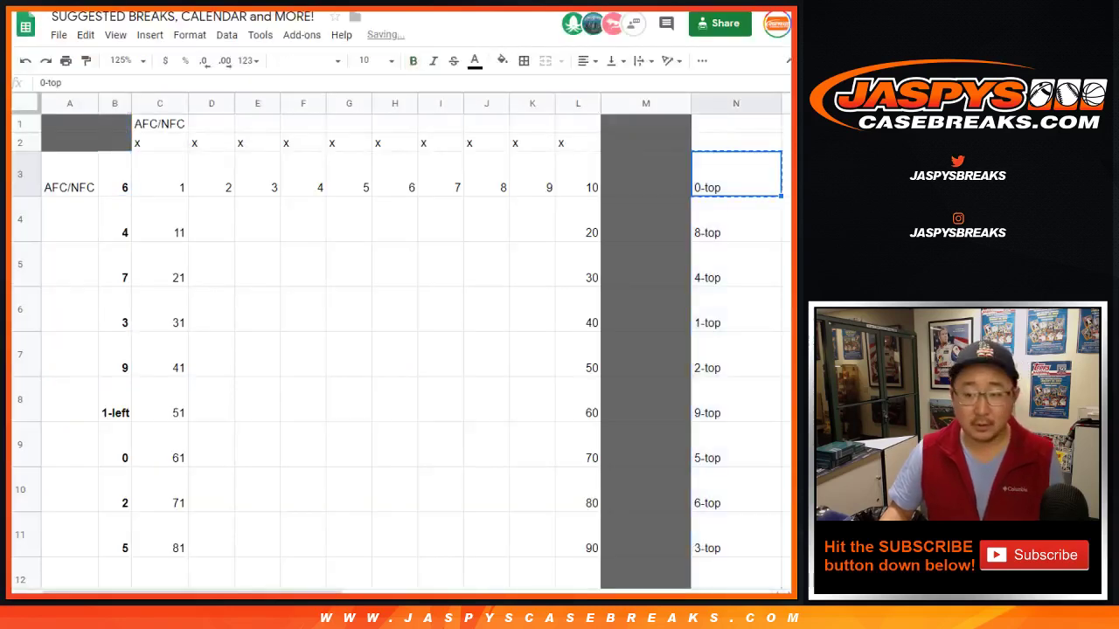
key(ctrl+c)
click(159, 142)
key(ctrl+v)
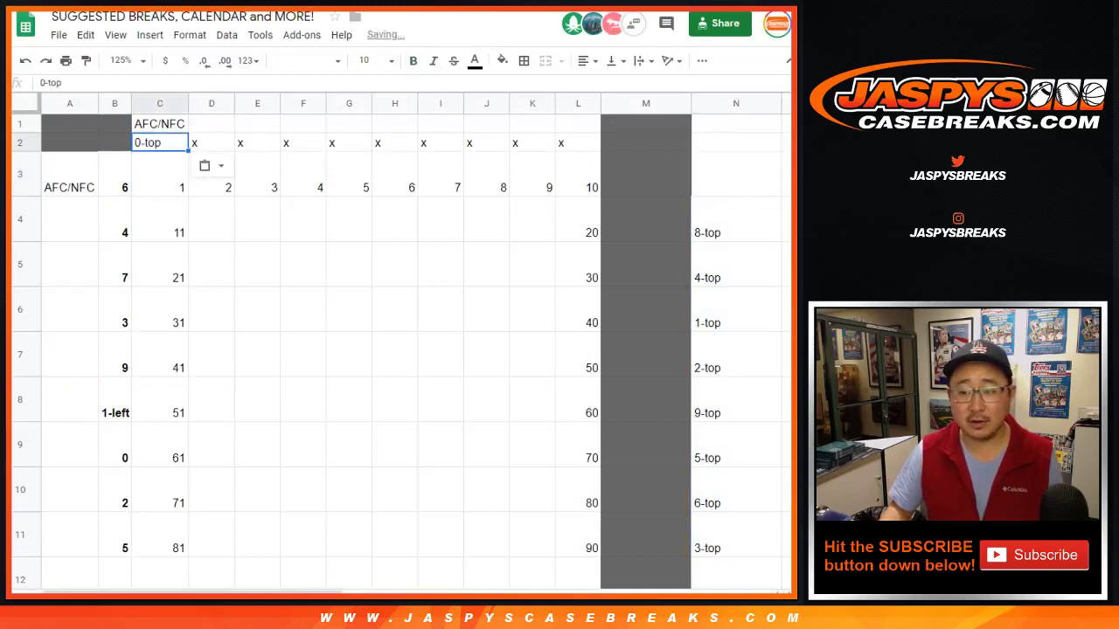
click(735, 218)
key(ctrl+x)
click(211, 142)
key(ctrl+v)
click(735, 264)
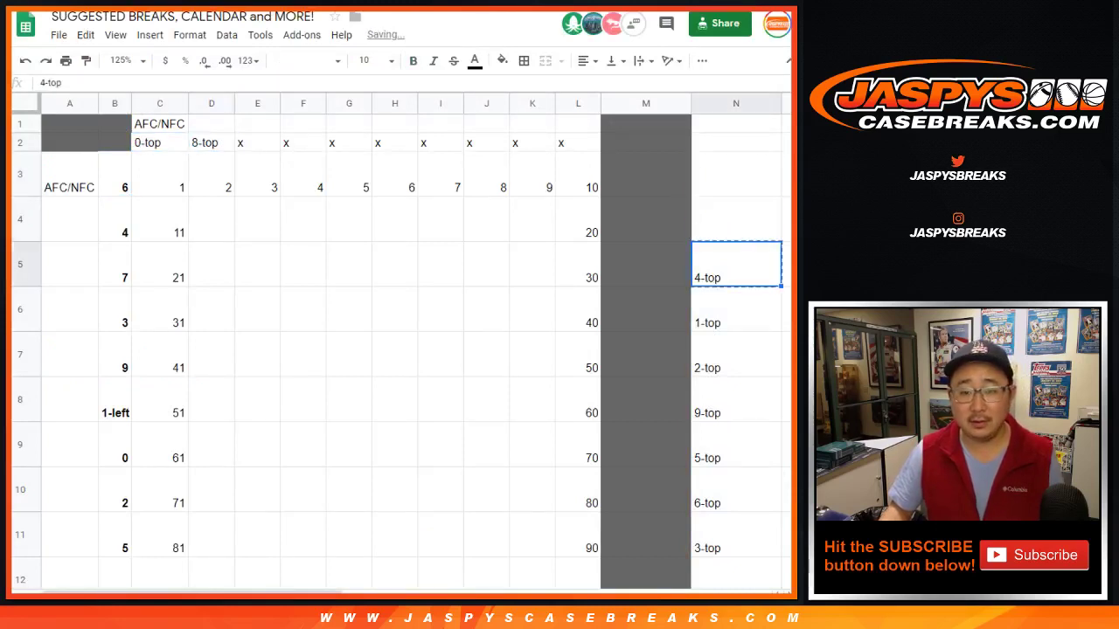
key(ctrl+x)
click(257, 142)
key(ctrl+v)
click(735, 308)
key(ctrl+x)
click(302, 143)
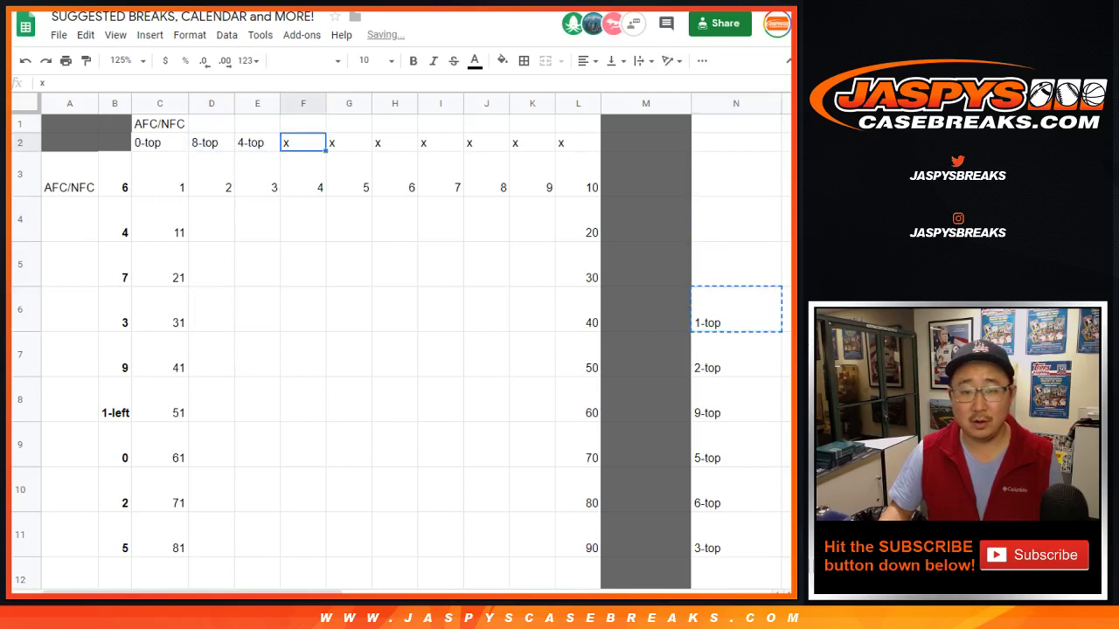
key(ctrl+v)
click(735, 354)
key(ctrl+x)
click(349, 143)
key(ctrl+v)
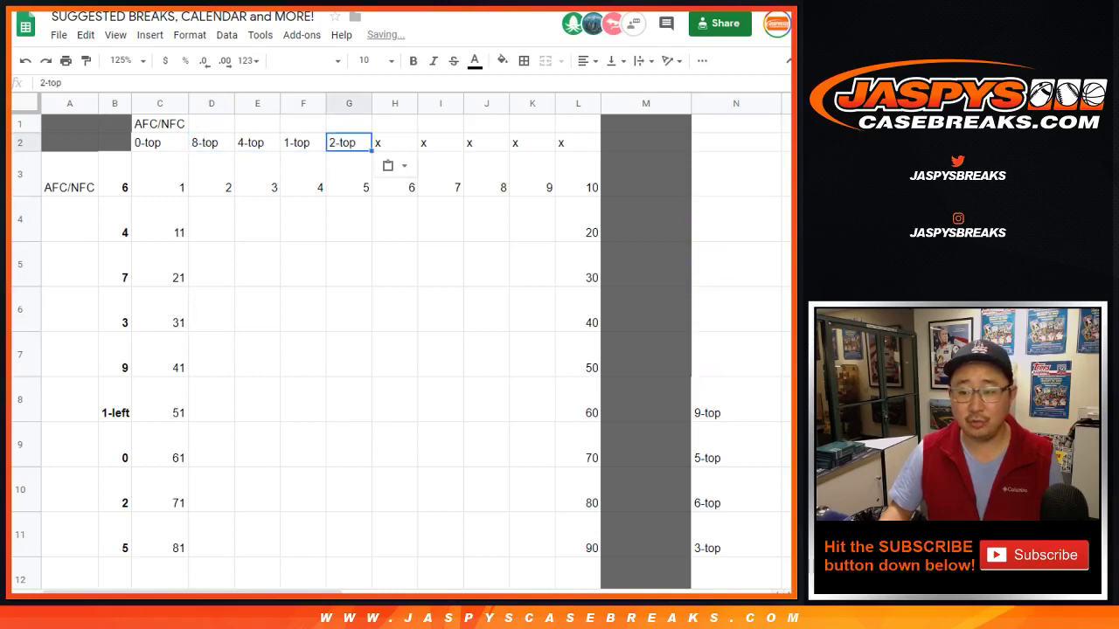
Move 9-, 5-, 6-, 3- and 7-top from the list into H2 through L2.
click(735, 399)
key(ctrl+x)
click(394, 143)
key(ctrl+v)
click(735, 444)
key(ctrl+x)
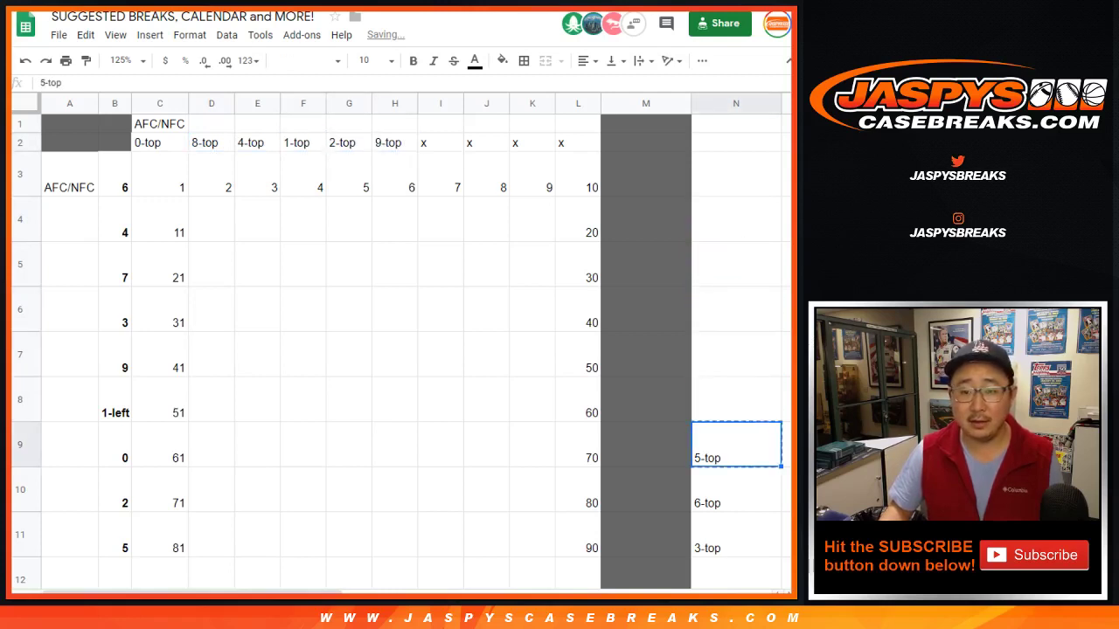
click(440, 143)
key(ctrl+v)
click(735, 489)
key(ctrl+x)
click(486, 143)
key(ctrl+v)
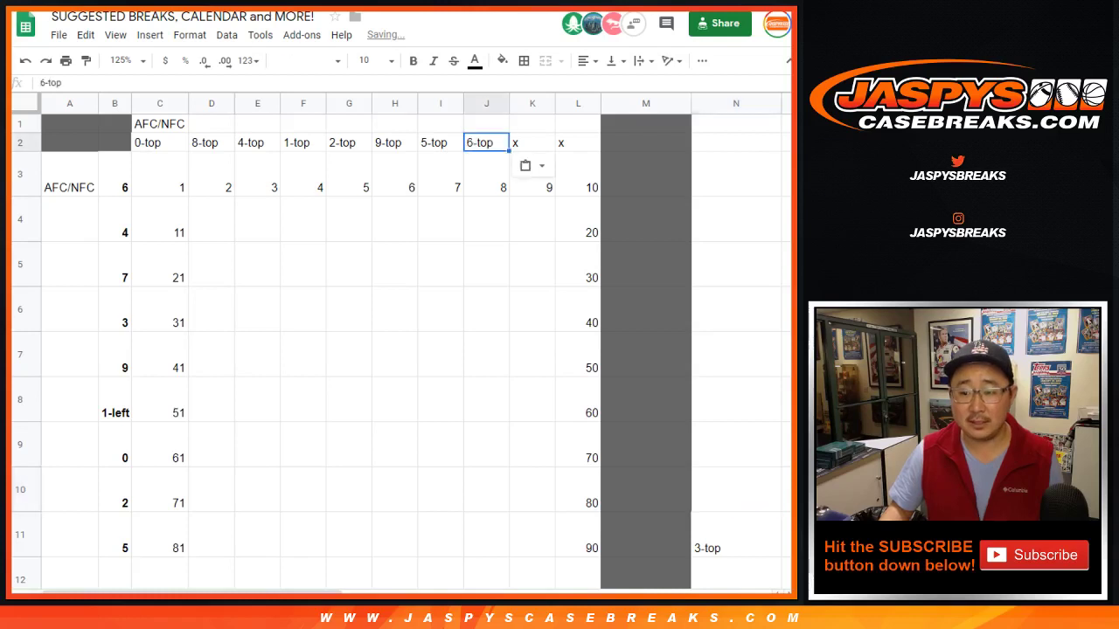
click(735, 535)
key(ctrl+x)
click(531, 142)
key(ctrl+v)
scroll(400, 349, down, 1)
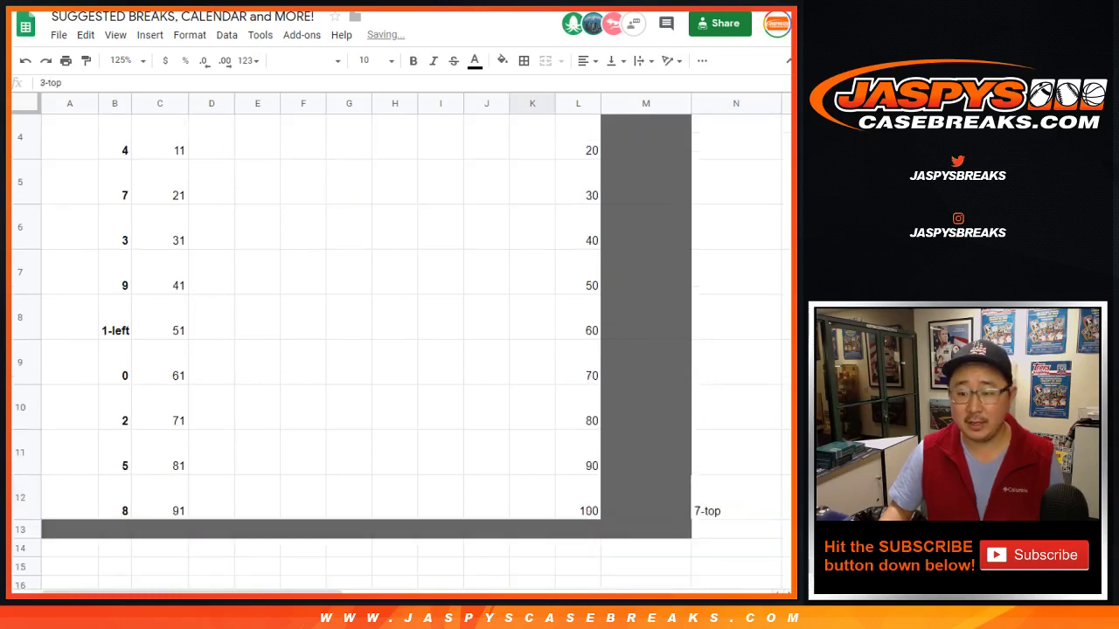
click(735, 499)
key(ctrl+x)
scroll(400, 350, up, 1)
click(577, 142)
key(ctrl+v)
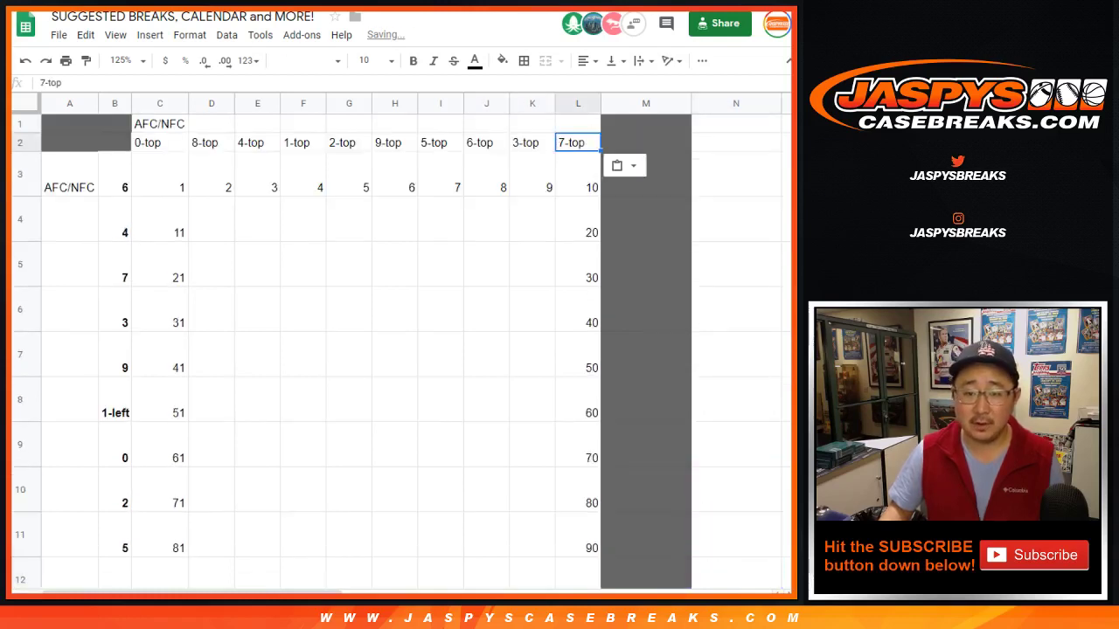
Make the top-row digits in C2:L2 bold.
click(159, 142)
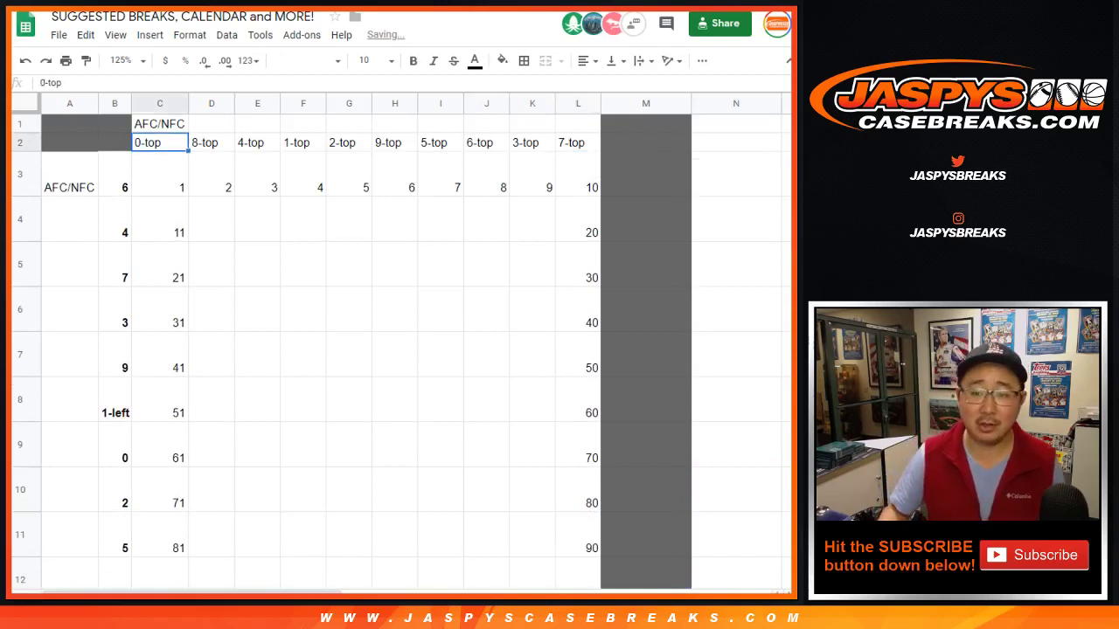
shift+click(578, 143)
key(ctrl+b)
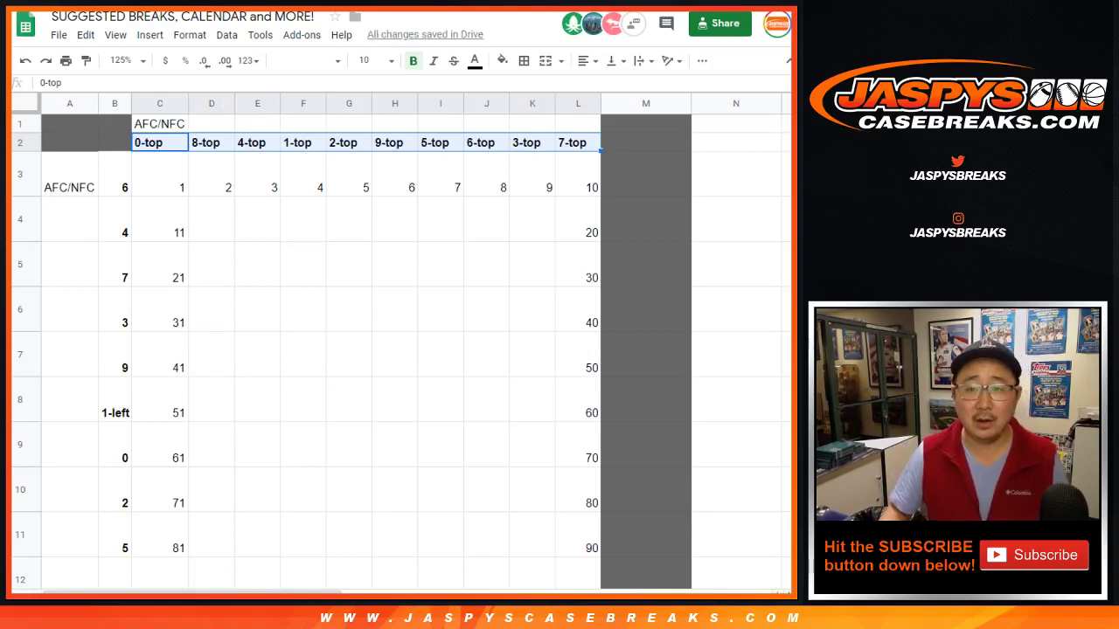
key(ctrl+Tab)
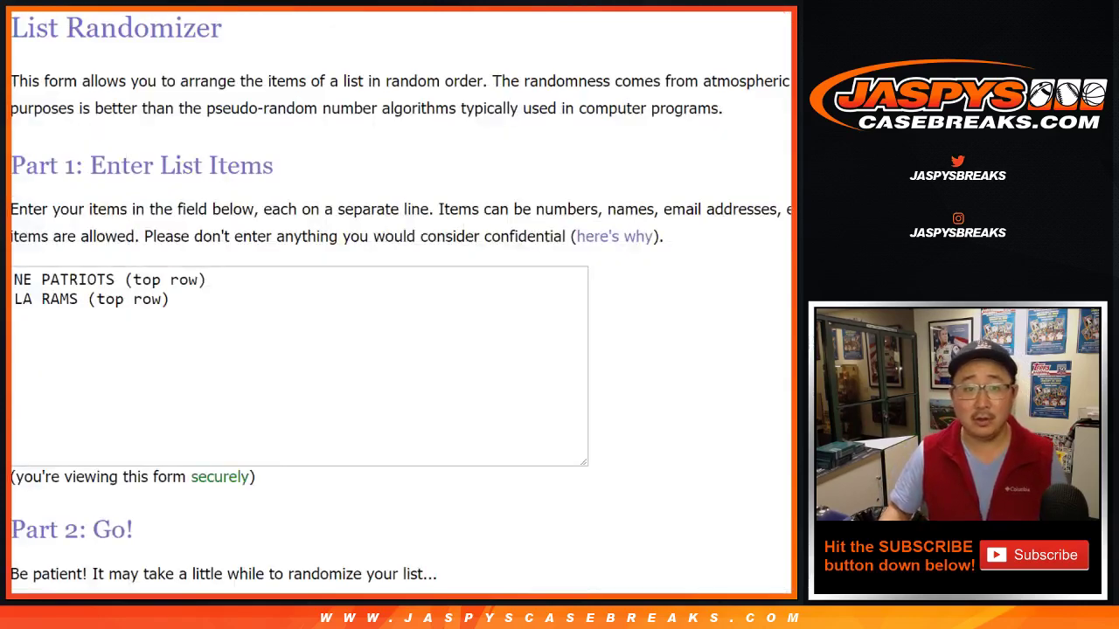
Enter ??? placeholders for the team names in C1 and A3 of the squares grid.
key(ctrl+shift+Tab)
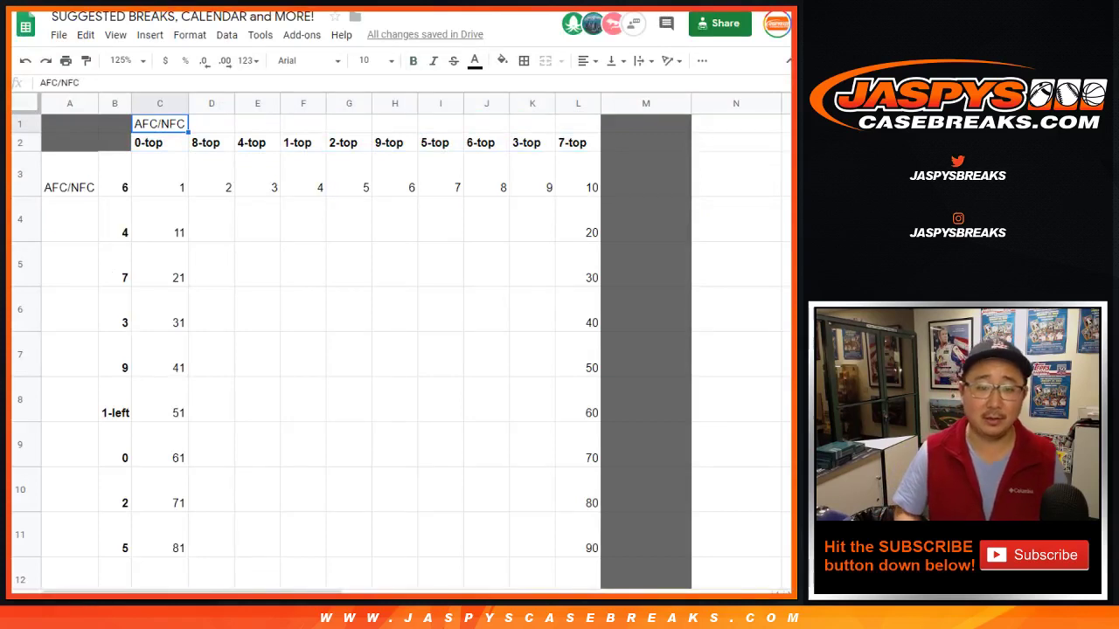
text(???)
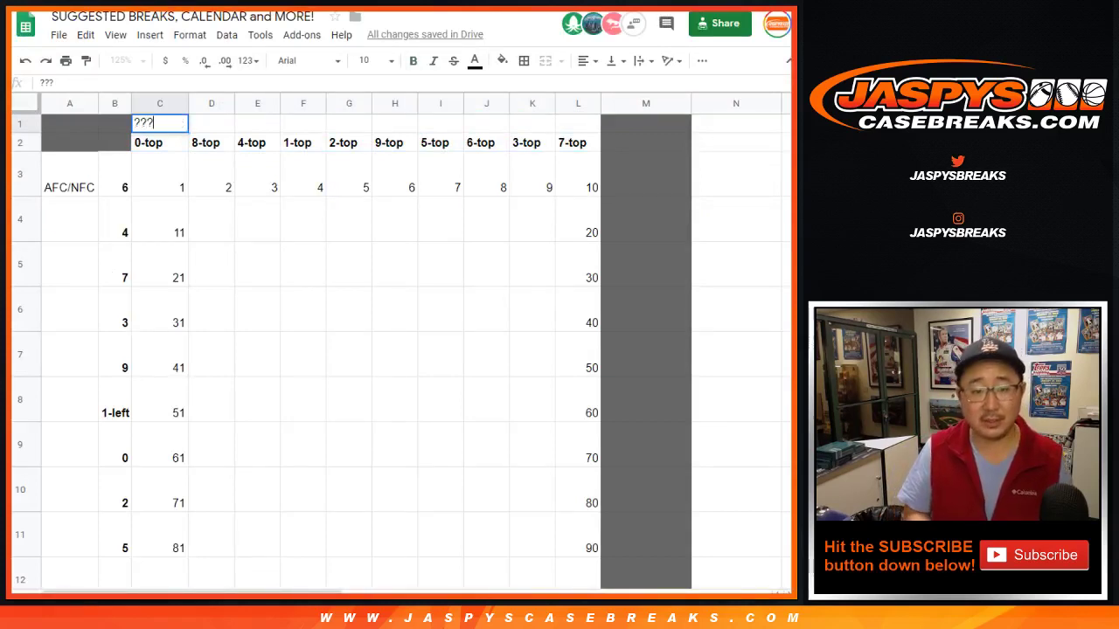
key(Return)
click(160, 219)
click(114, 174)
click(70, 174)
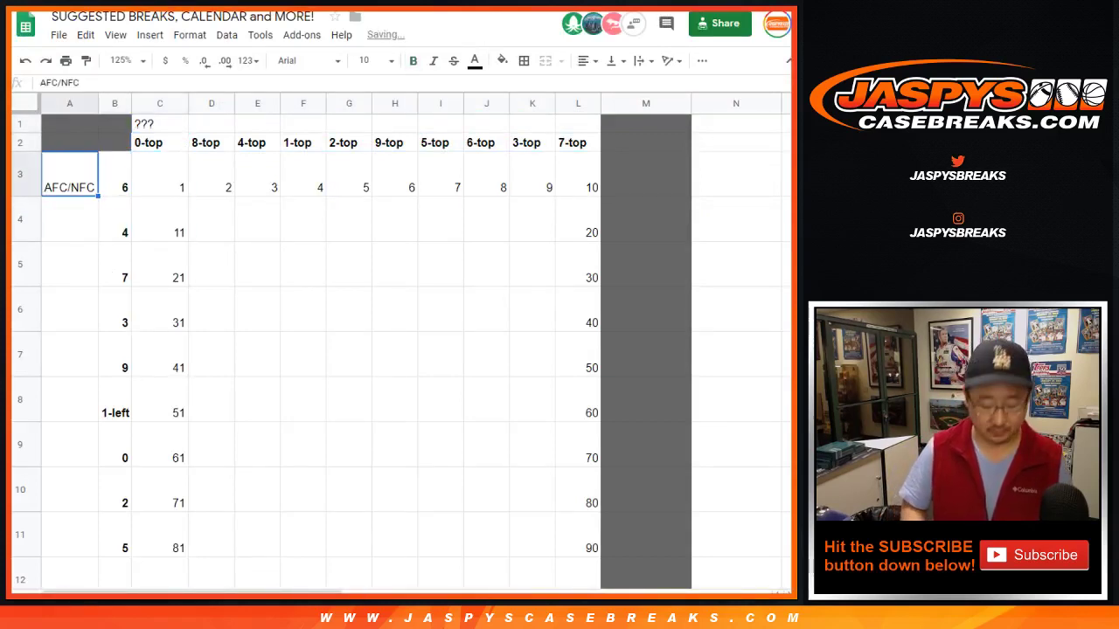
text(???)
key(Return)
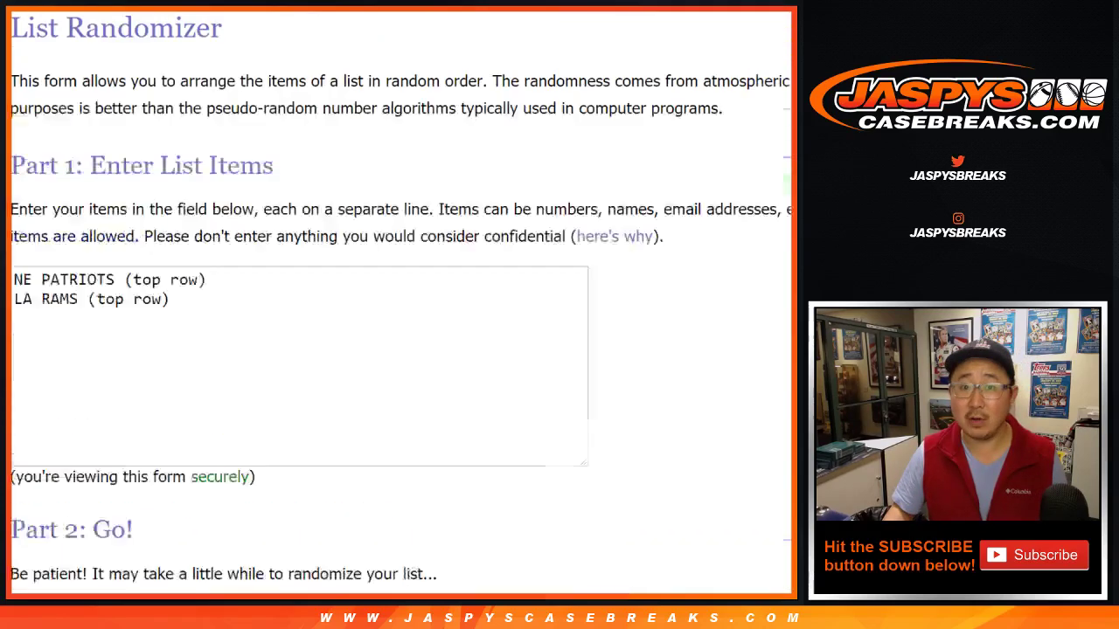
Reshuffle the NE PATRIOTS / LA RAMS list ten times and select NE PATRIOTS from the top result.
scroll(401, 305, down, 2)
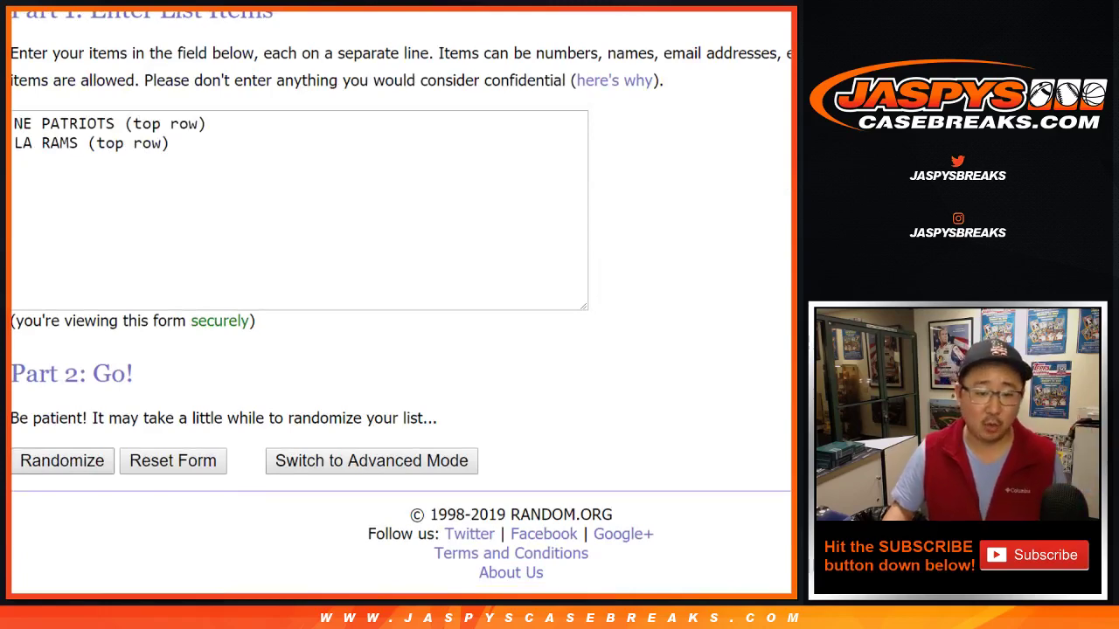
click(43, 506)
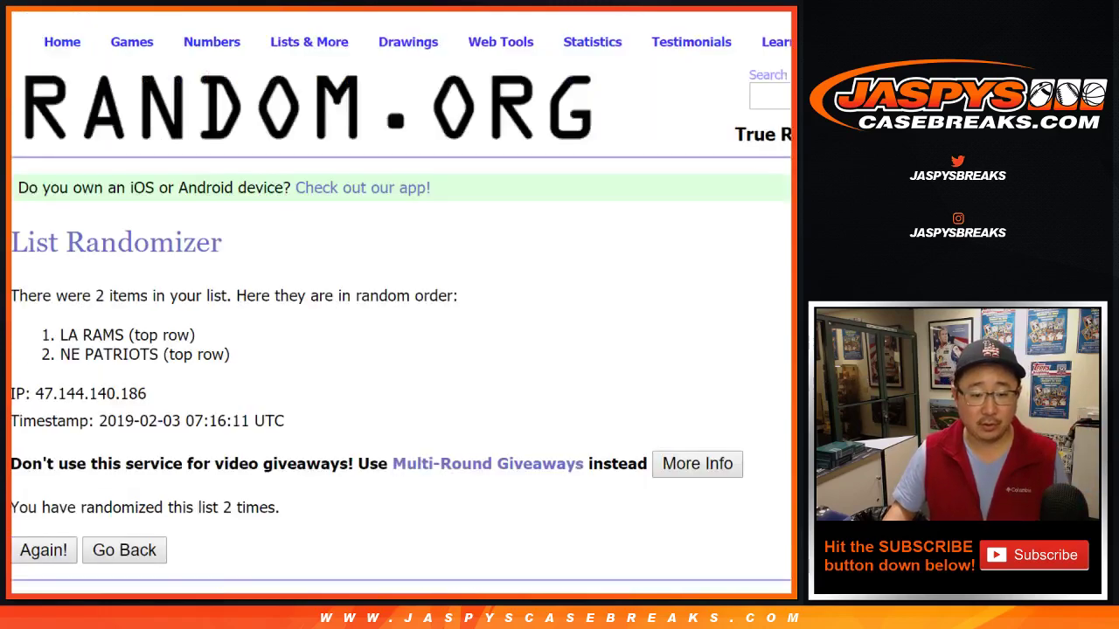
click(43, 550)
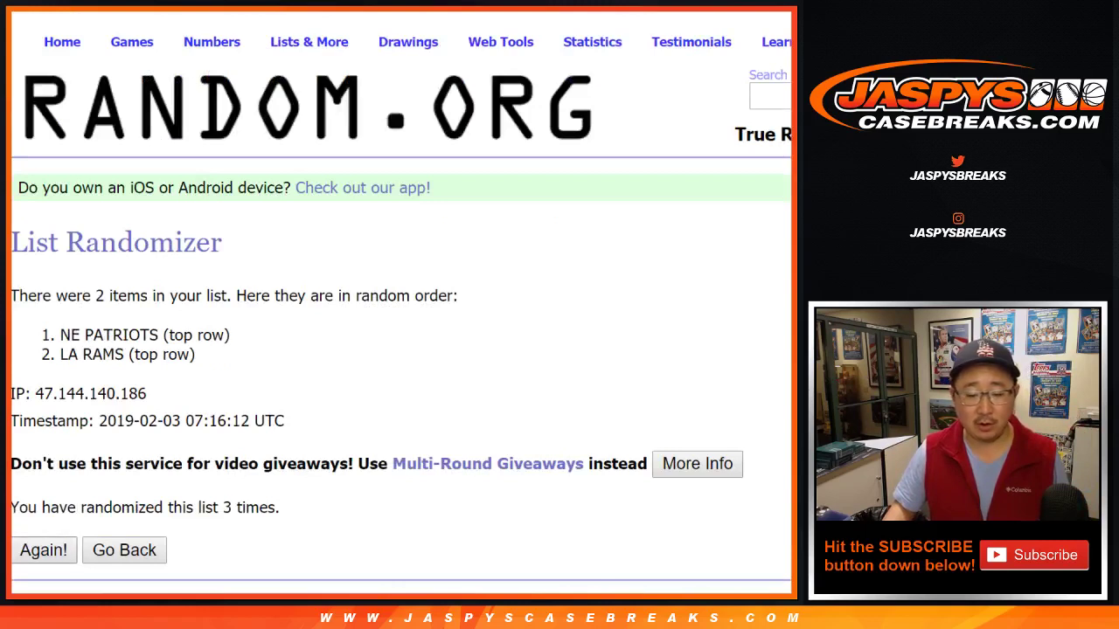
click(43, 550)
click(43, 550)
click(42, 550)
click(42, 550)
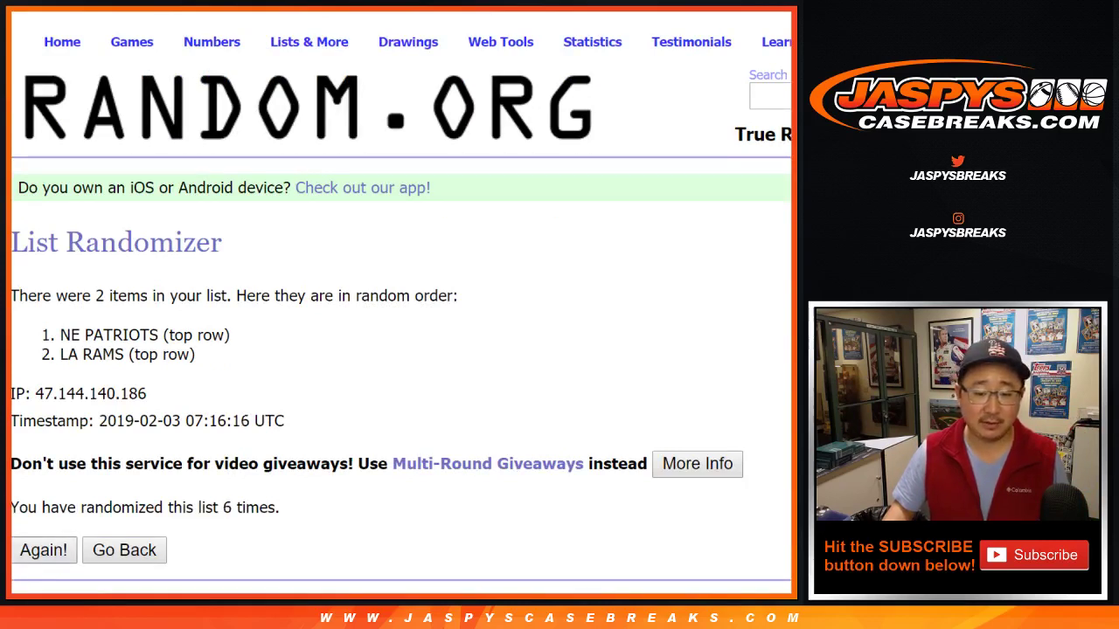
click(43, 549)
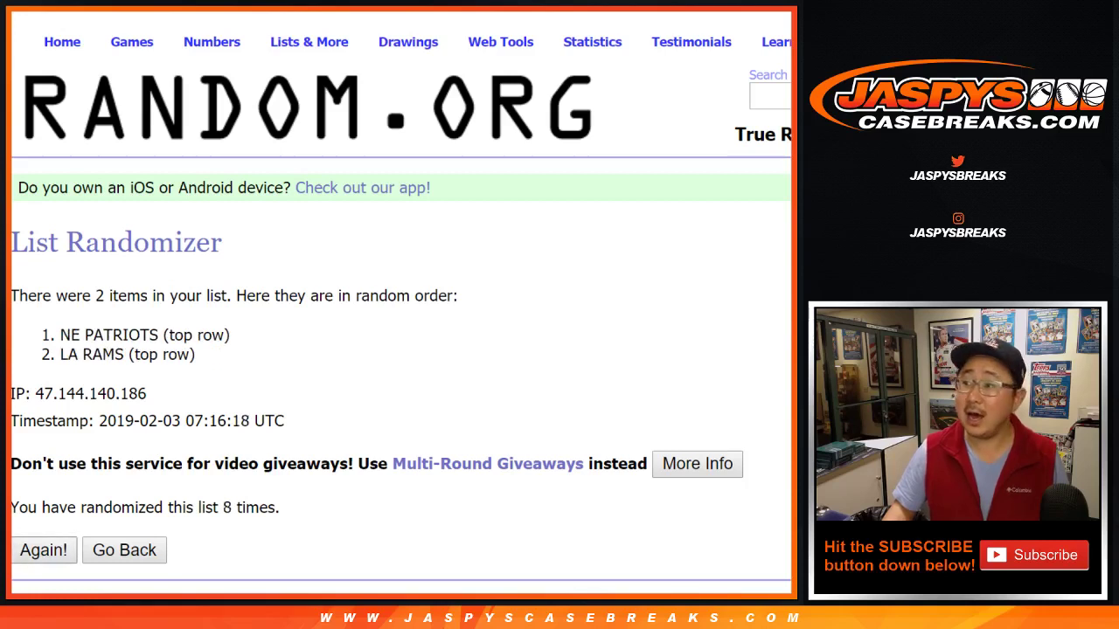
click(43, 549)
click(43, 549)
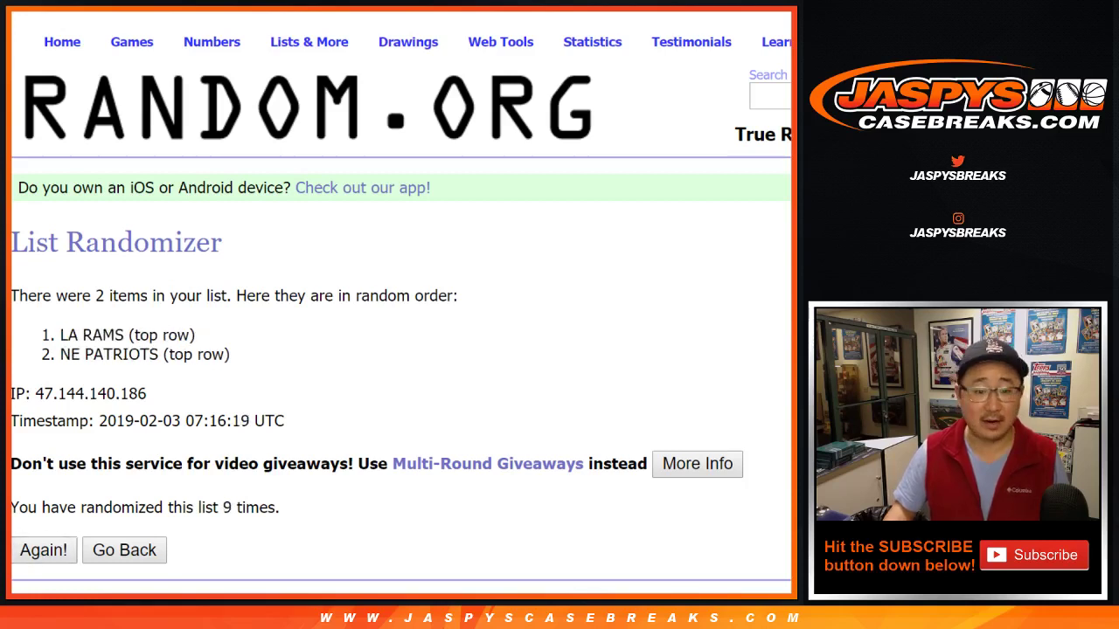
scroll(401, 349, down, 1)
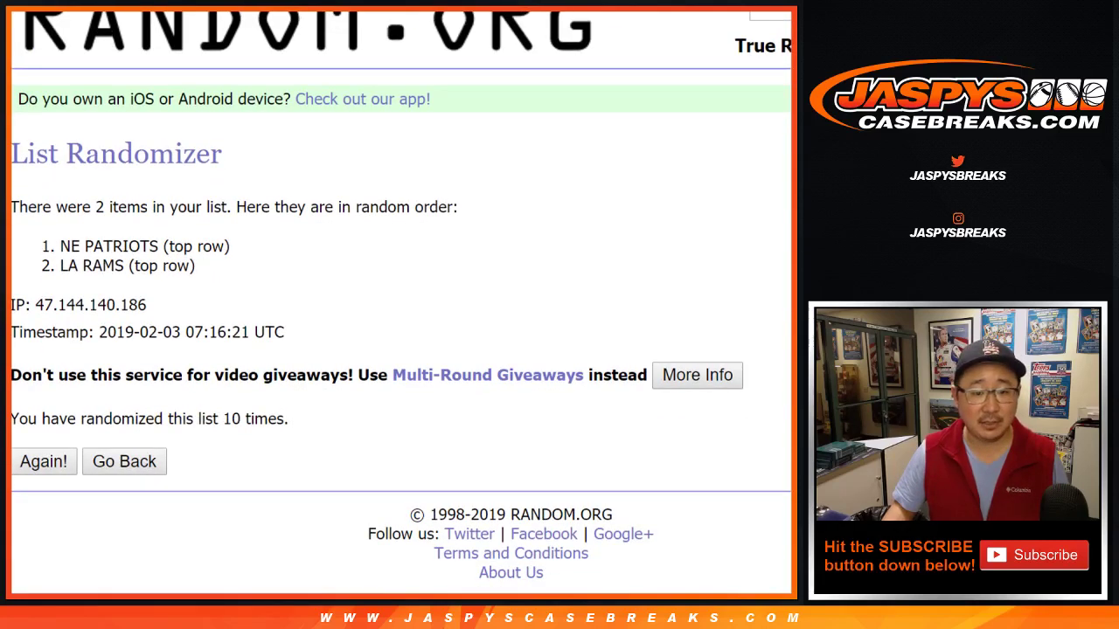
drag(61, 247, 159, 247)
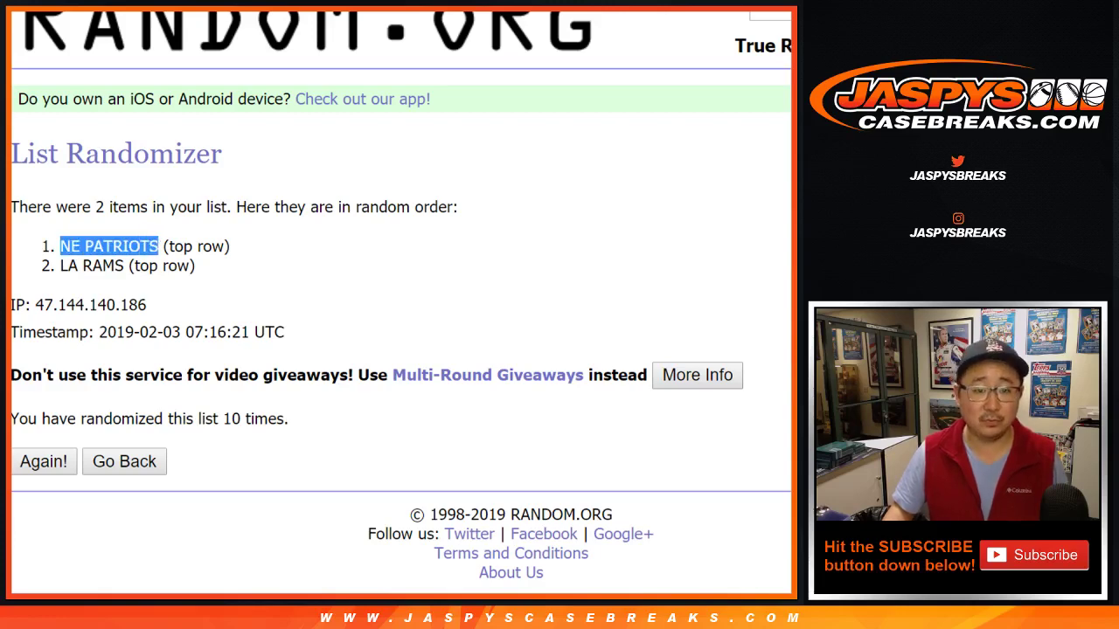
Enter NE PATRIOTS in C1, bold it, and autofit column C.
key(ctrl+Tab)
click(159, 123)
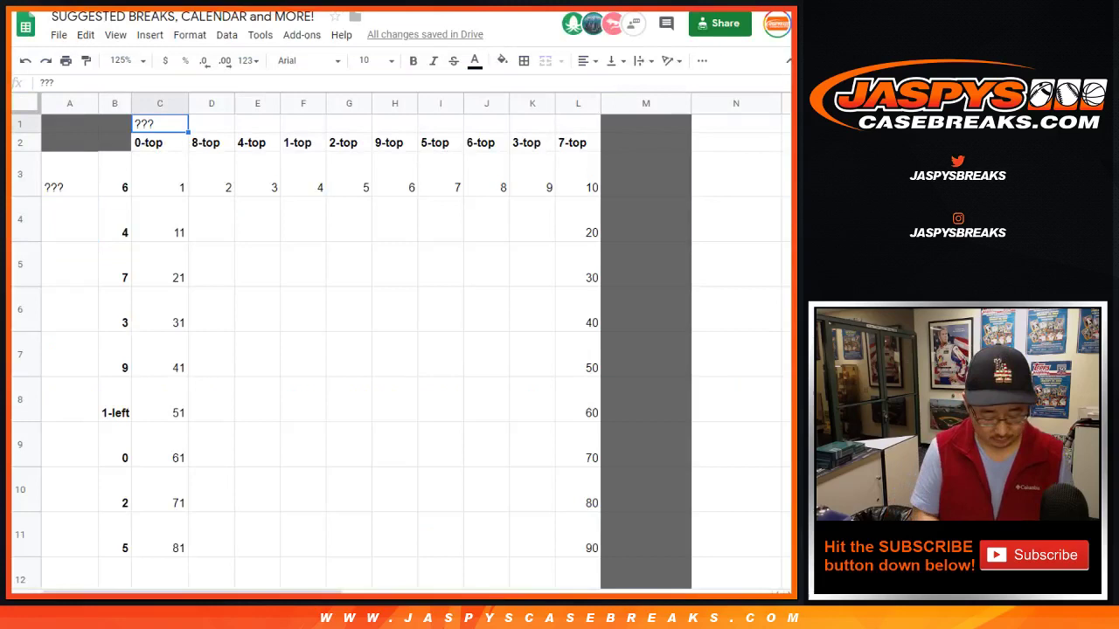
text(NE PATRIOTS)
key(Return)
key(Up)
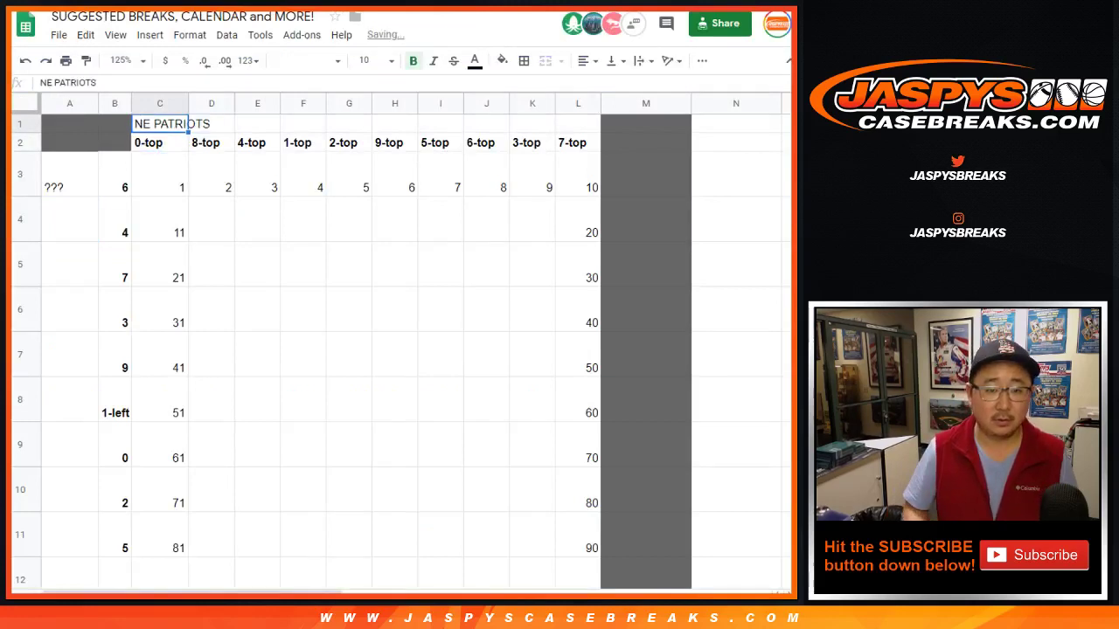
key(ctrl+b)
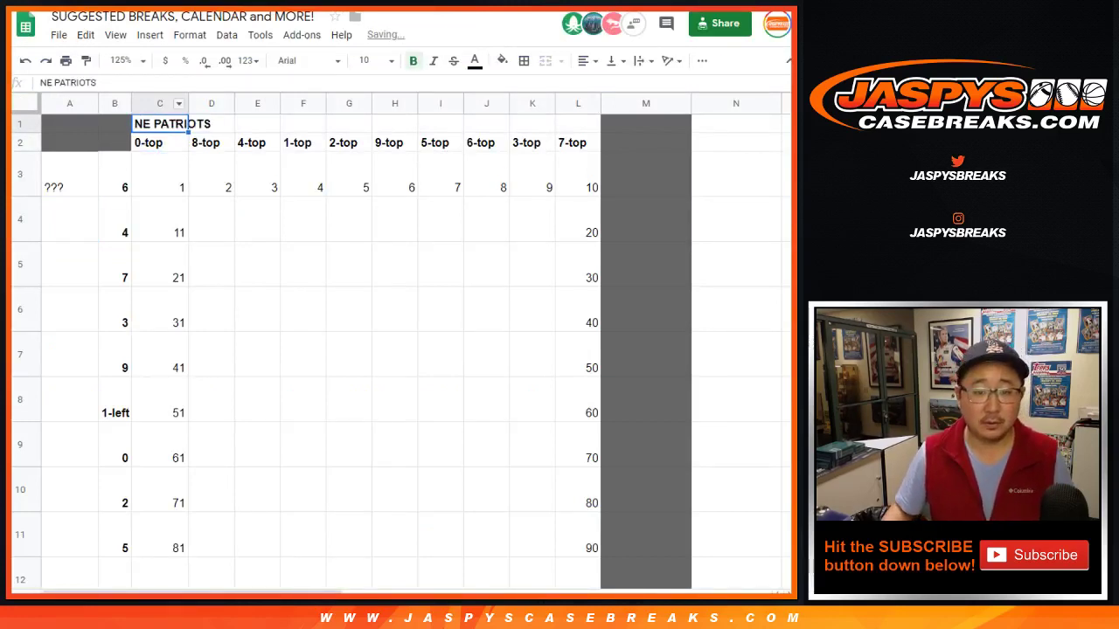
double_click(188, 103)
Enter LA RAMS in A3 and make it bold.
click(70, 174)
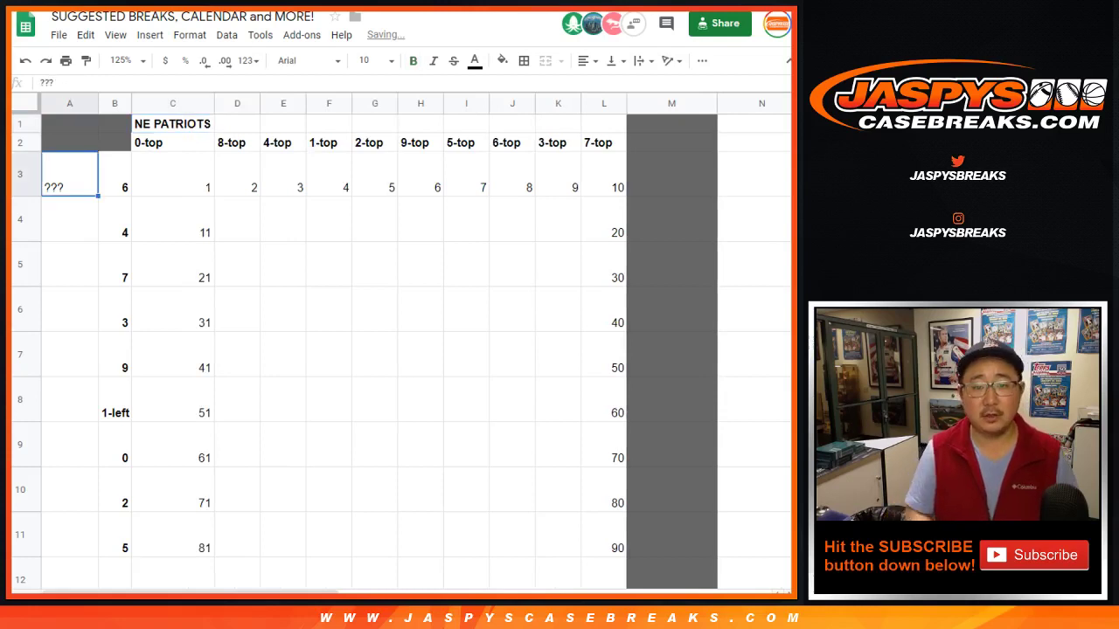
text(LA RAM)
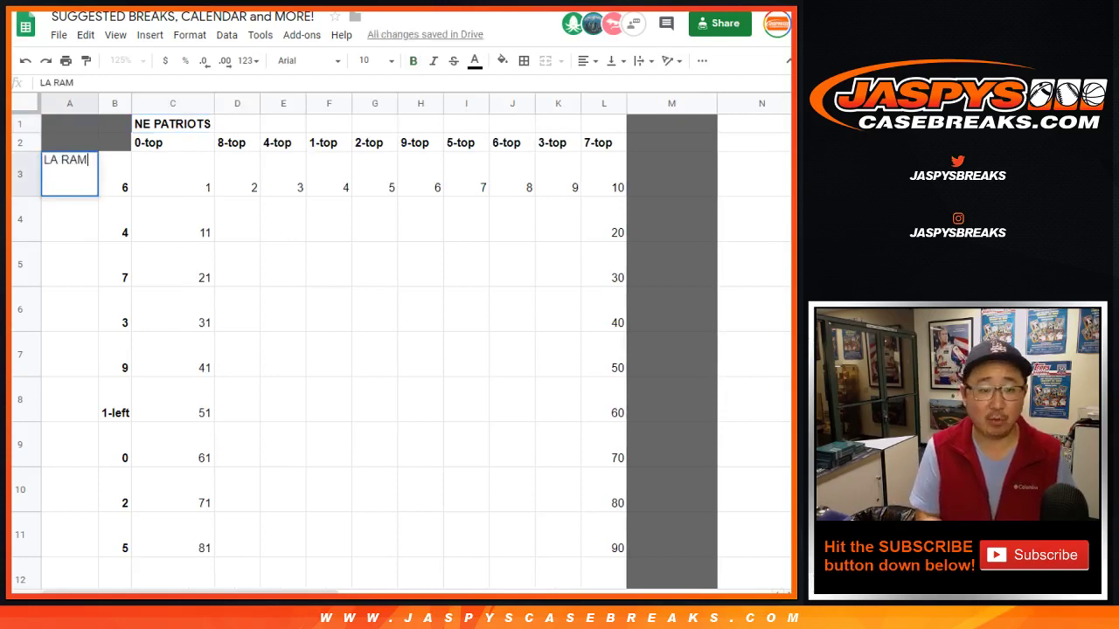
text(S)
key(Return)
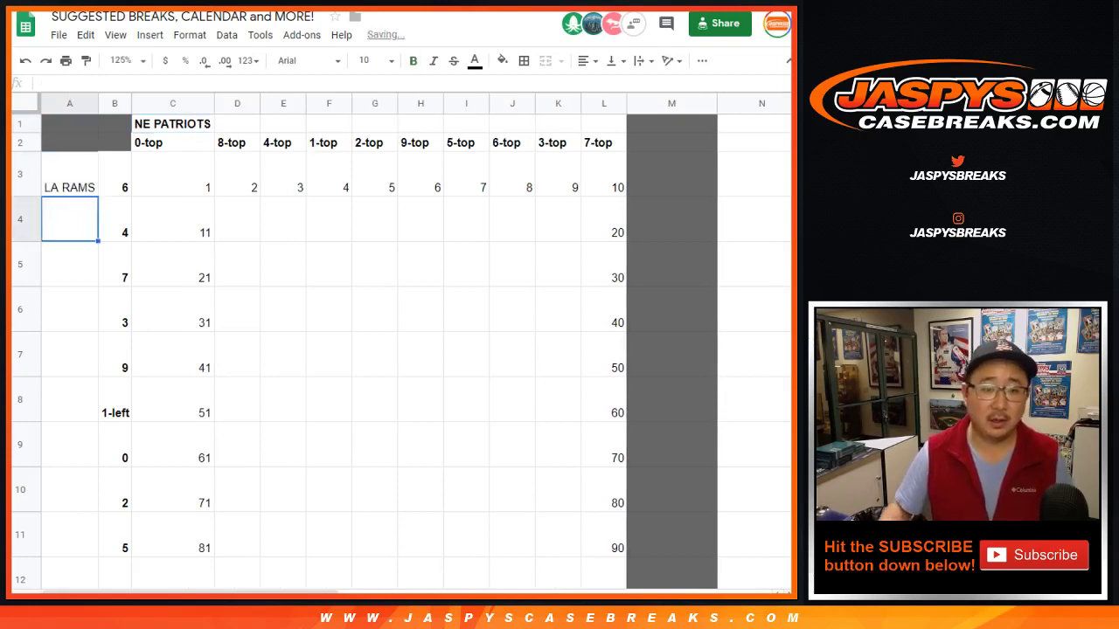
click(70, 174)
key(ctrl+b)
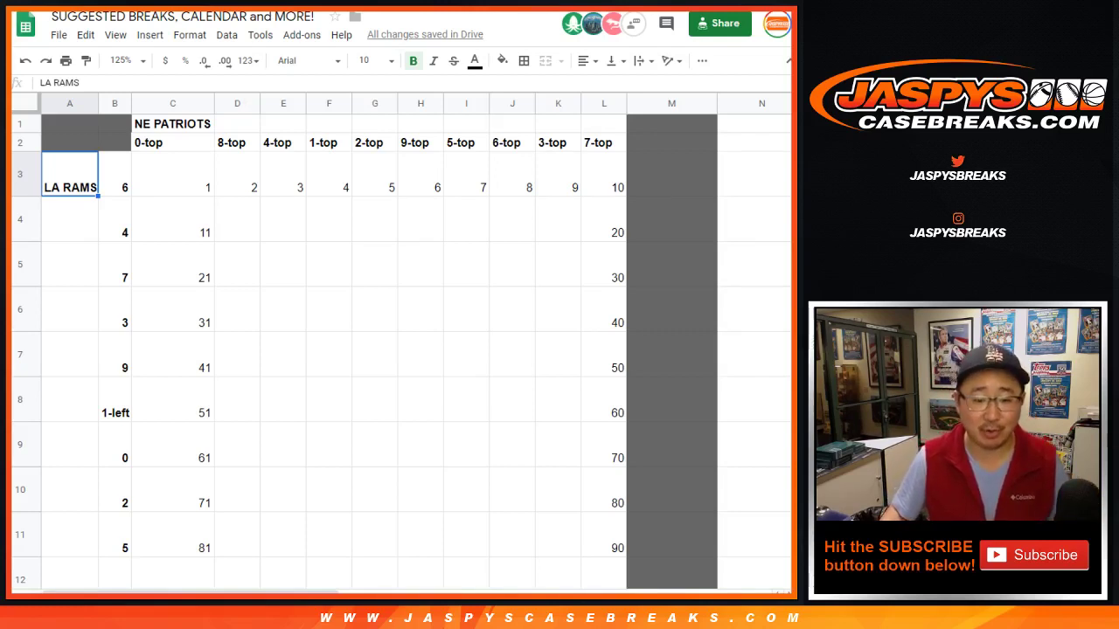
Zoom to 100% and highlight row 9, column E and the square where they meet.
click(120, 60)
text(1)
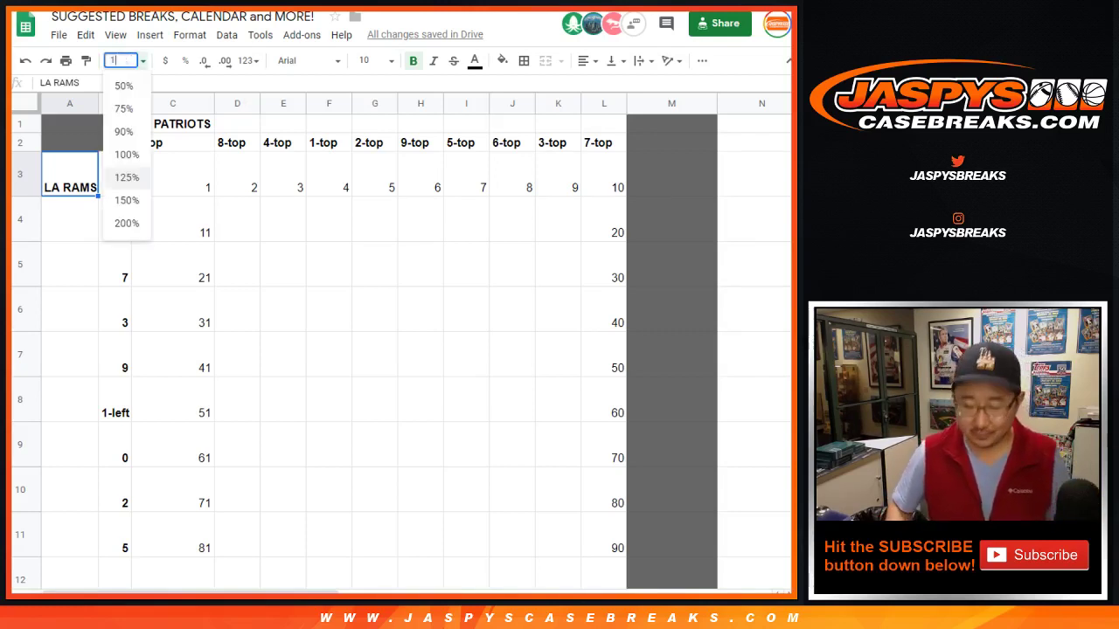
click(125, 152)
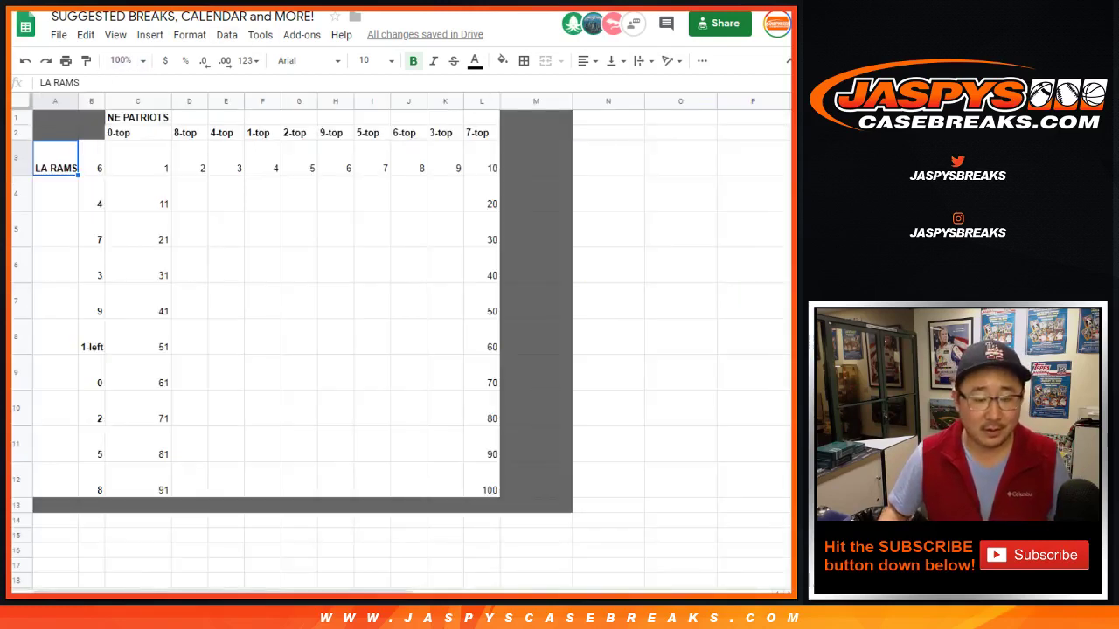
click(21, 372)
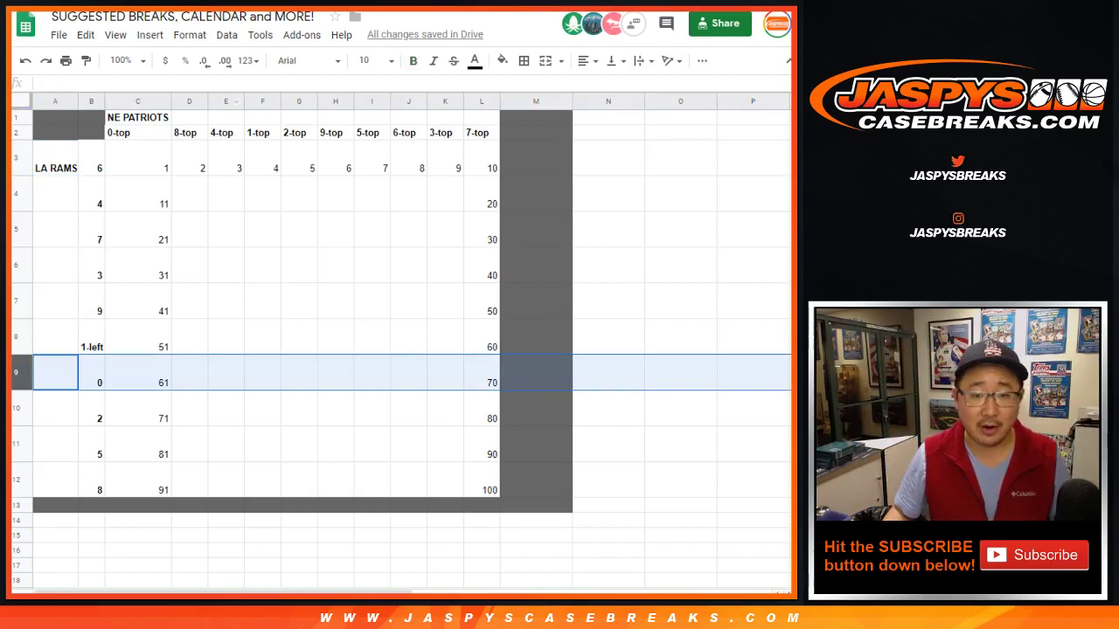
click(226, 101)
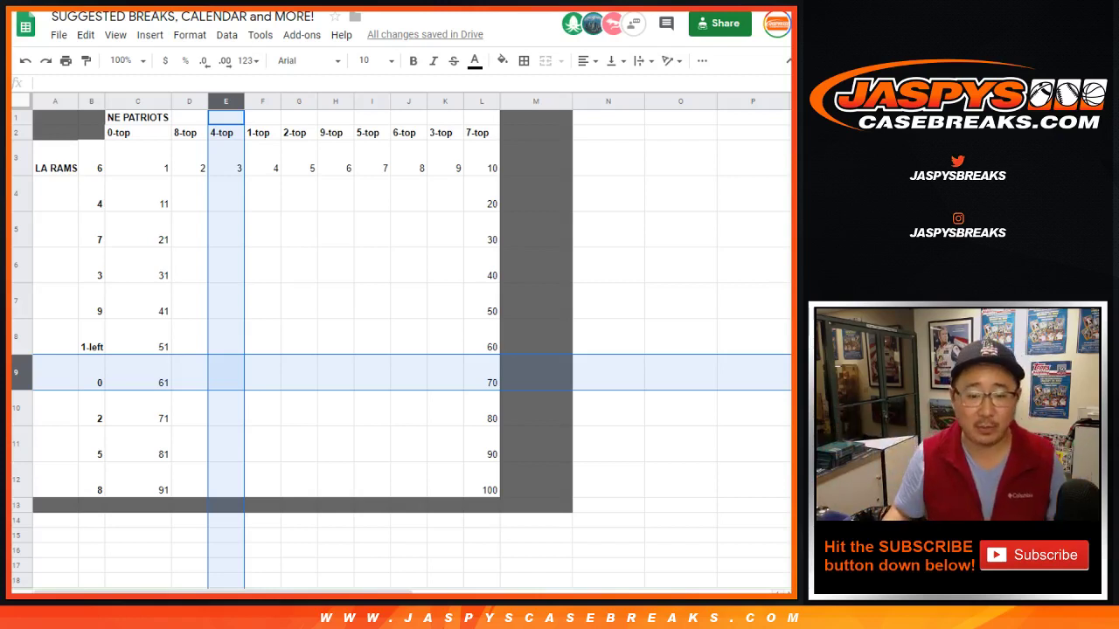
click(225, 372)
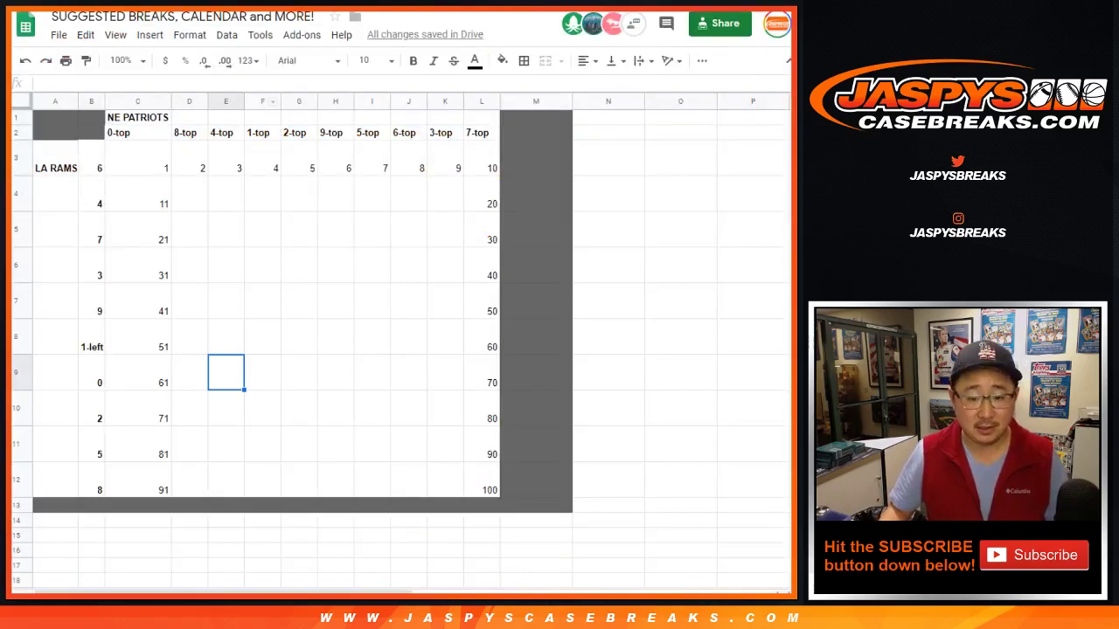
Copy the 50 winner names in F7:F56 from the Superb Owl sheet.
key(ctrl+Page_Down)
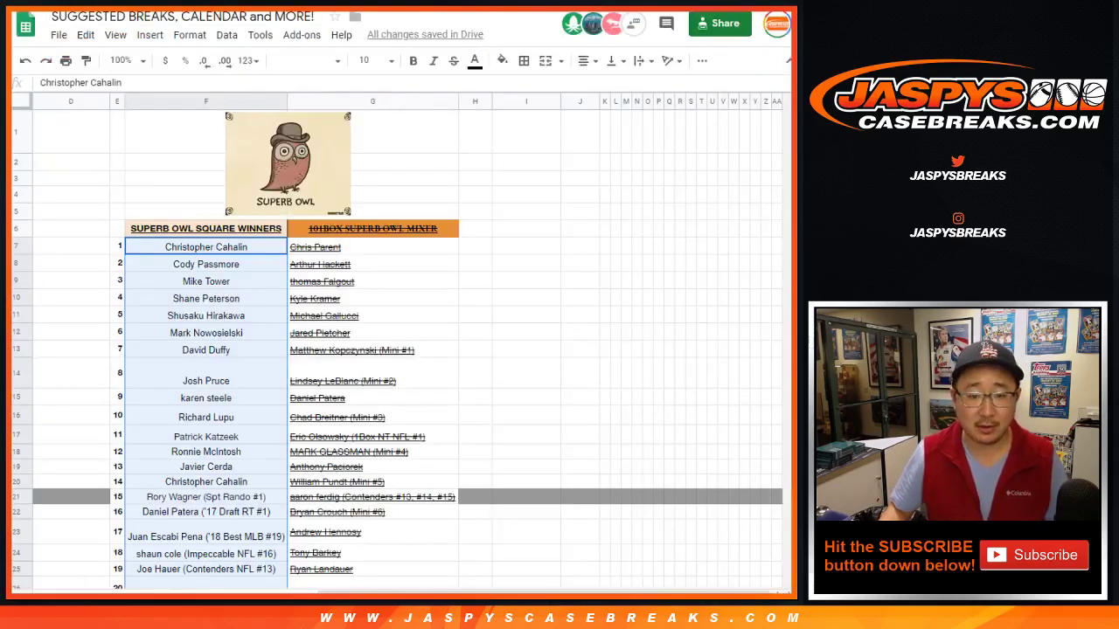
scroll(396, 350, down, 10)
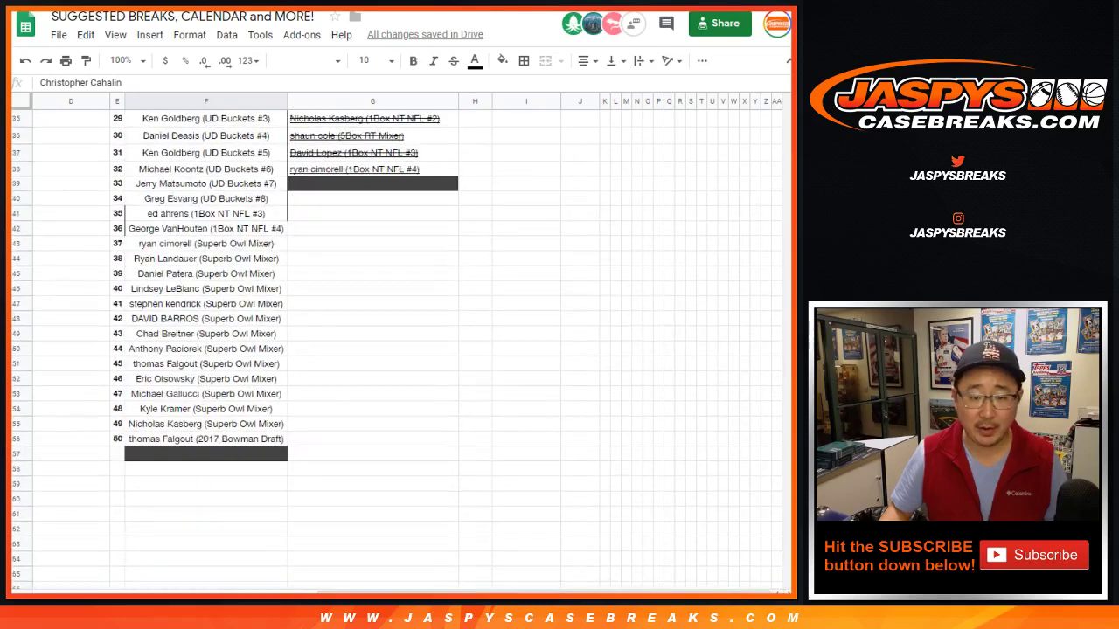
key(ctrl+shift+Down)
key(ctrl+c)
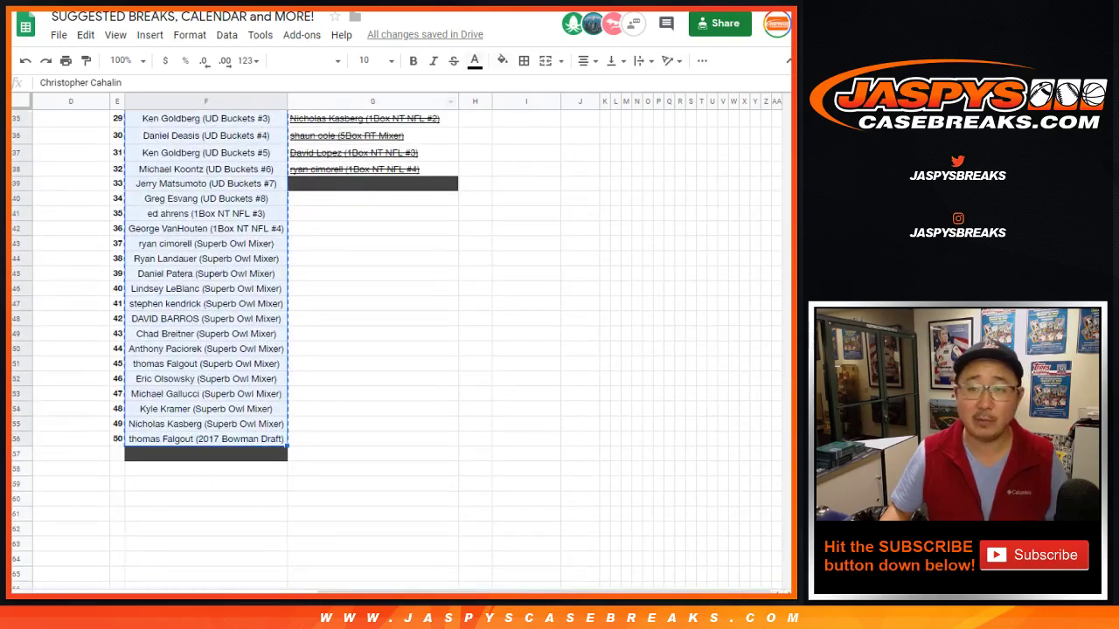
key(ctrl+Tab)
Paste the names into the list box, enlarge it, and delete the duplicated trailing block.
click(15, 274)
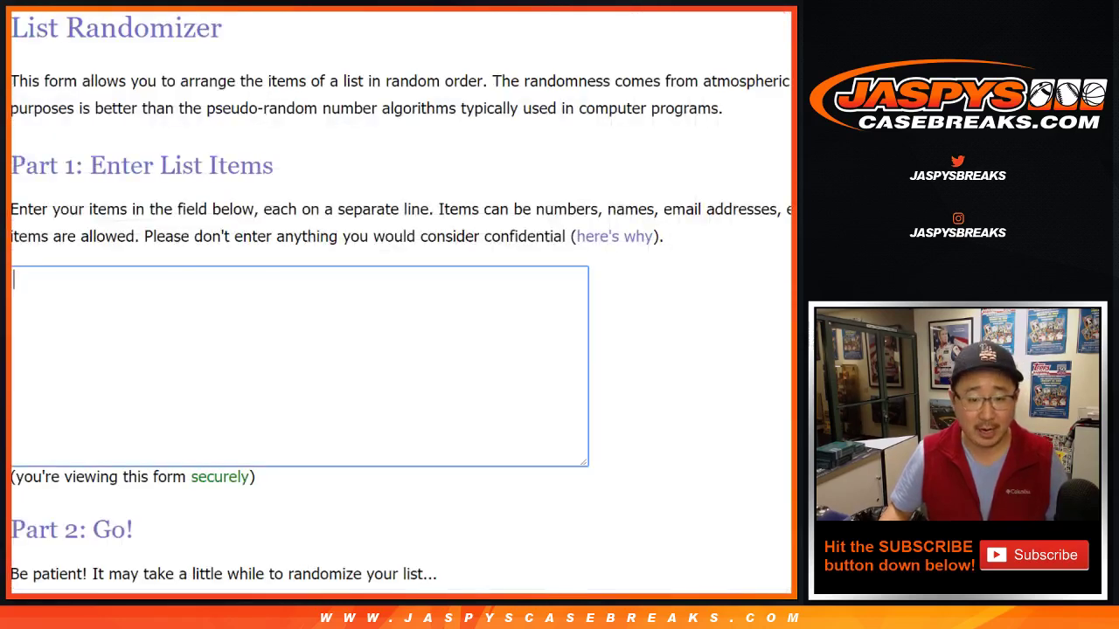
key(ctrl+v)
scroll(394, 350, down, 2)
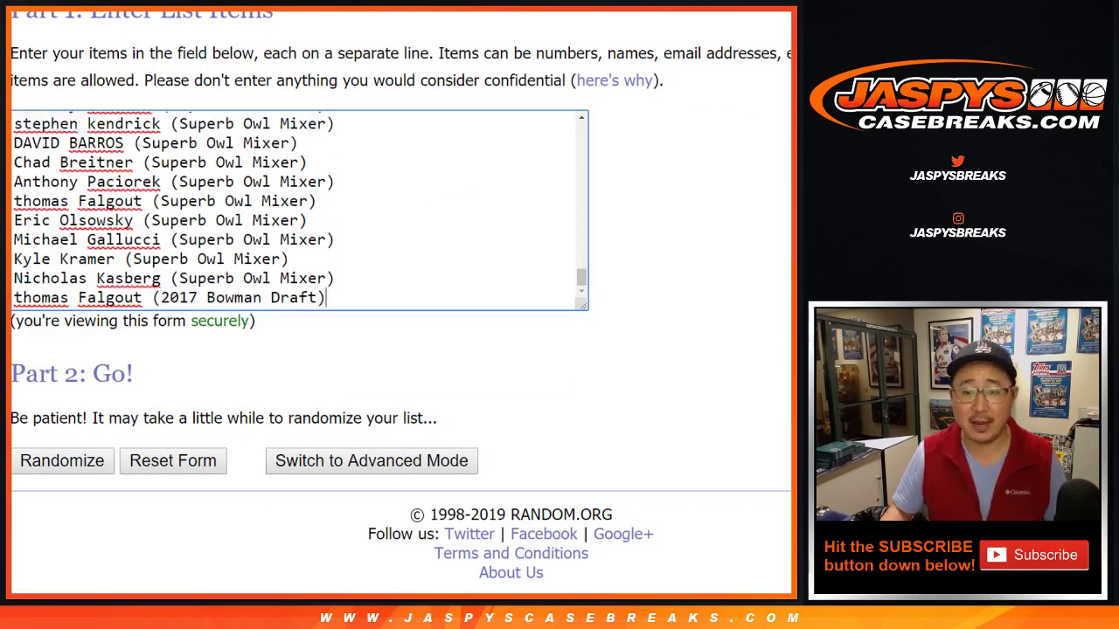
drag(584, 305, 591, 554)
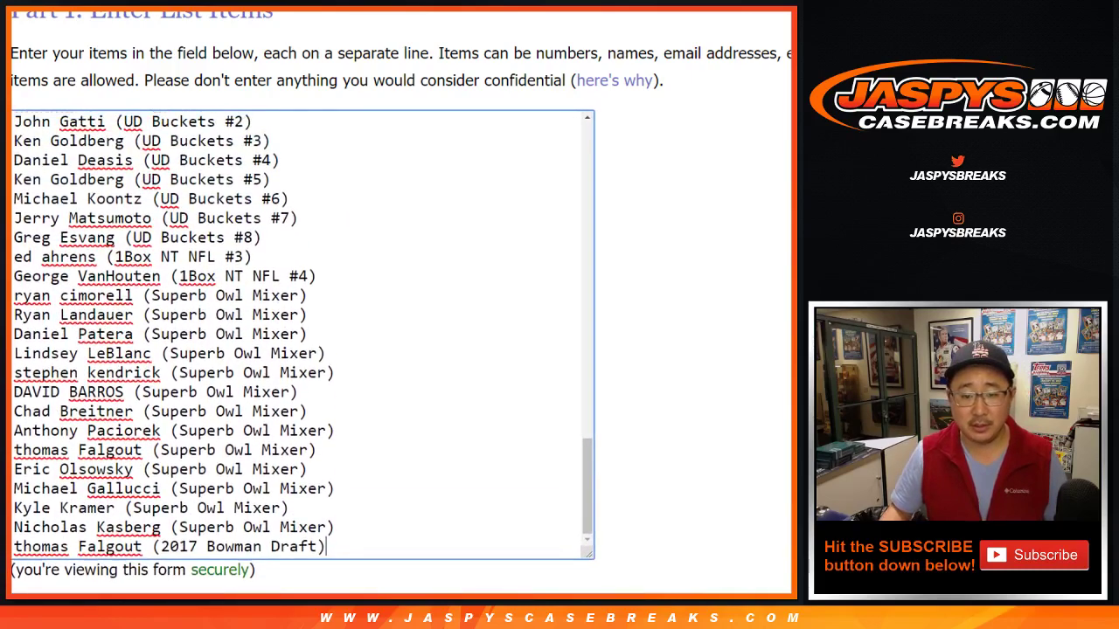
mouse_move(133, 295)
mouse_down()
mouse_move(333, 488)
mouse_move(325, 546)
mouse_up()
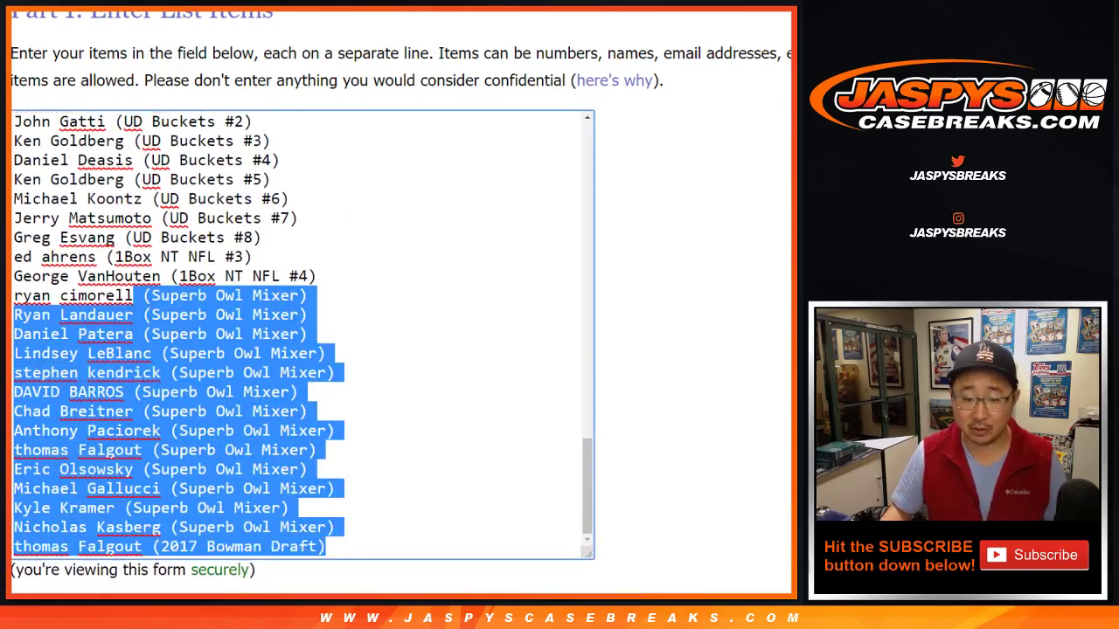
key(Delete)
Clear a stray selection and check the break list and LA Rams / NE Patriots grid sheets.
scroll(301, 332, up, 8)
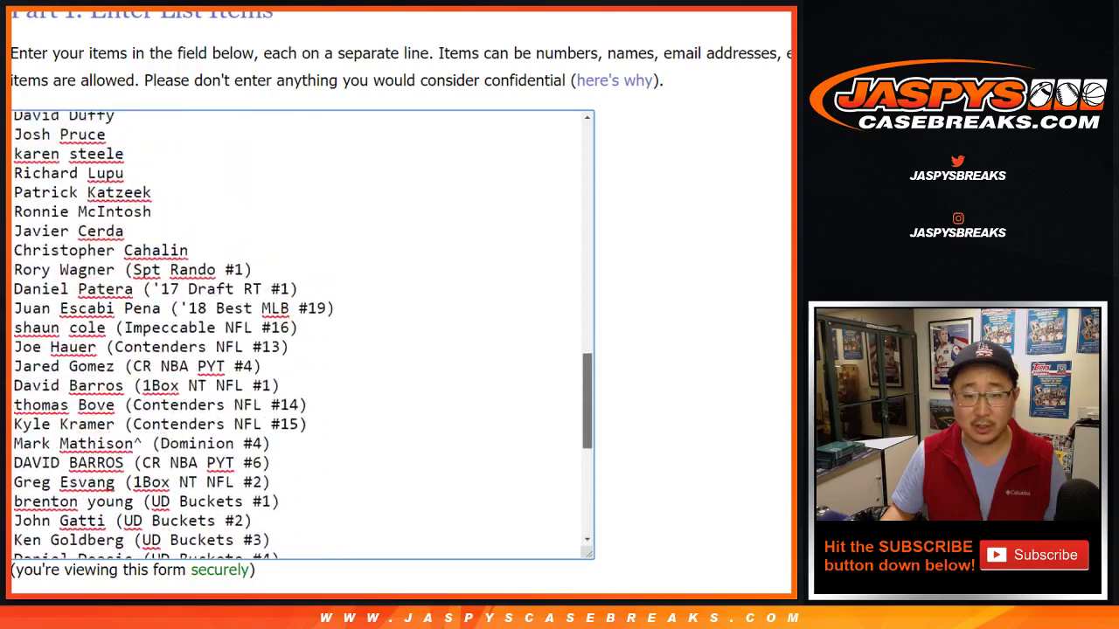
drag(105, 139, 288, 298)
click(288, 293)
scroll(302, 332, up, 15)
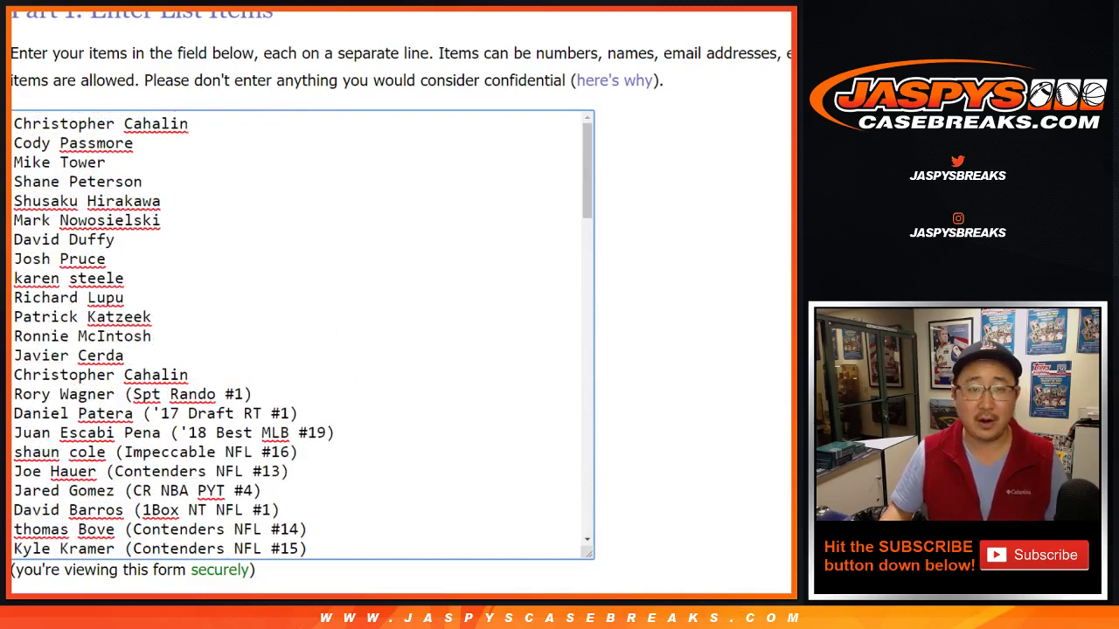
key(ctrl+Tab)
key(ctrl+shift+Page_Down)
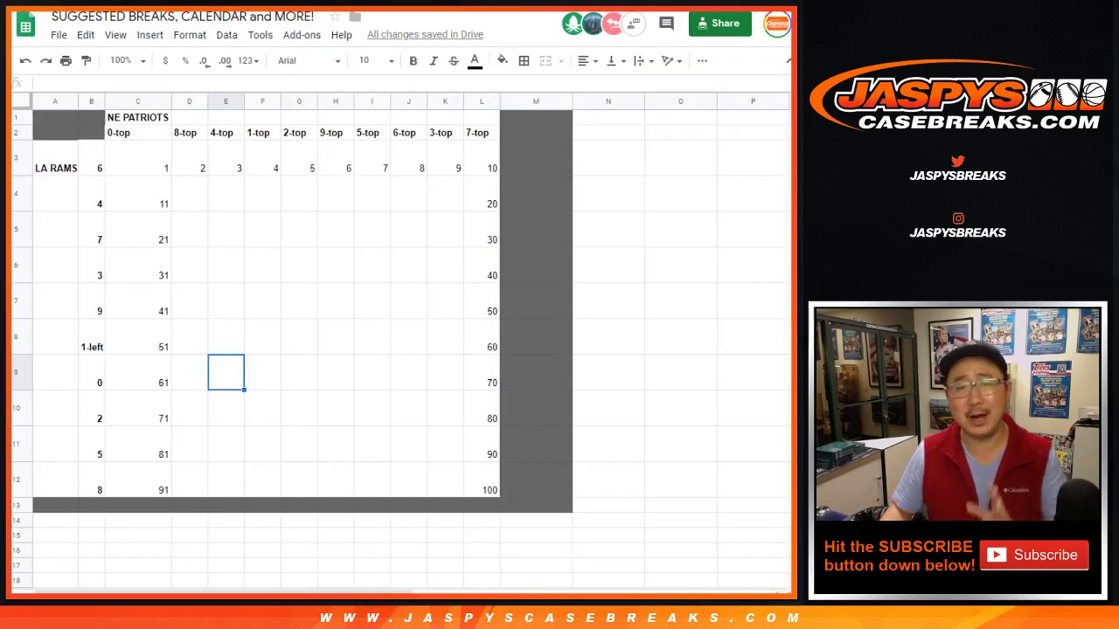
key(ctrl+Tab)
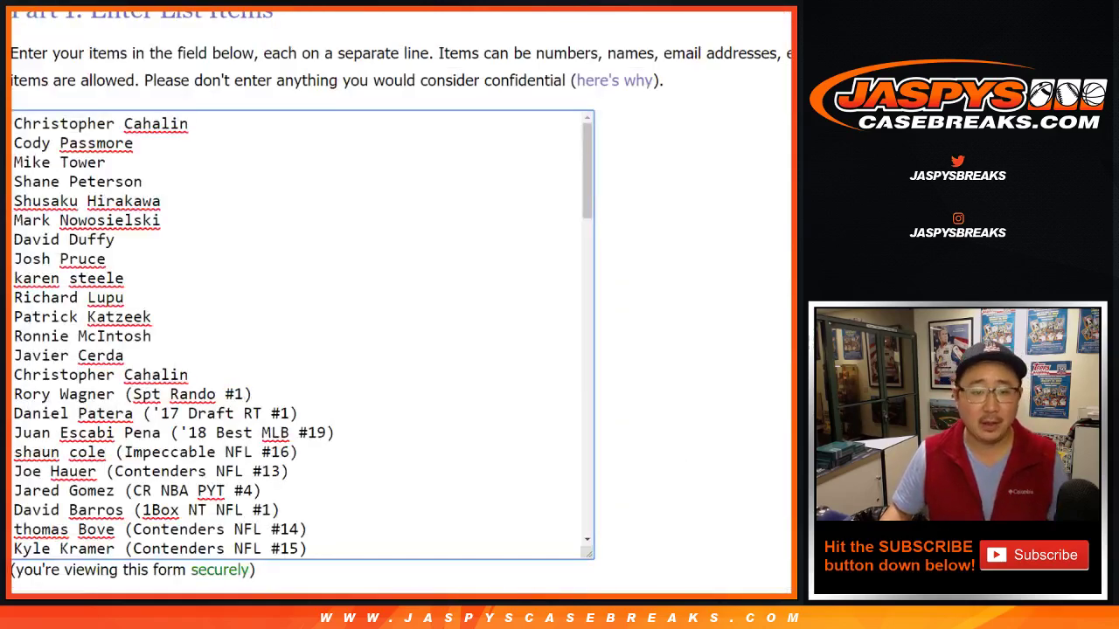
Shuffle the 100-entry name list until it has been randomized ten times.
key(ctrl+Tab)
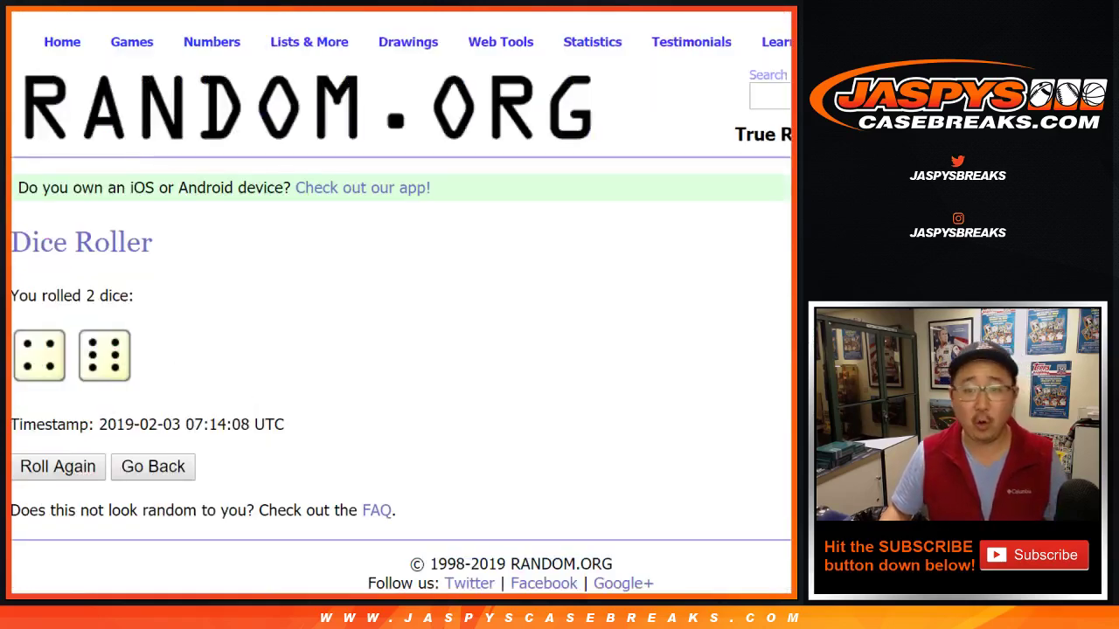
key(ctrl+Tab)
scroll(402, 306, down, 5)
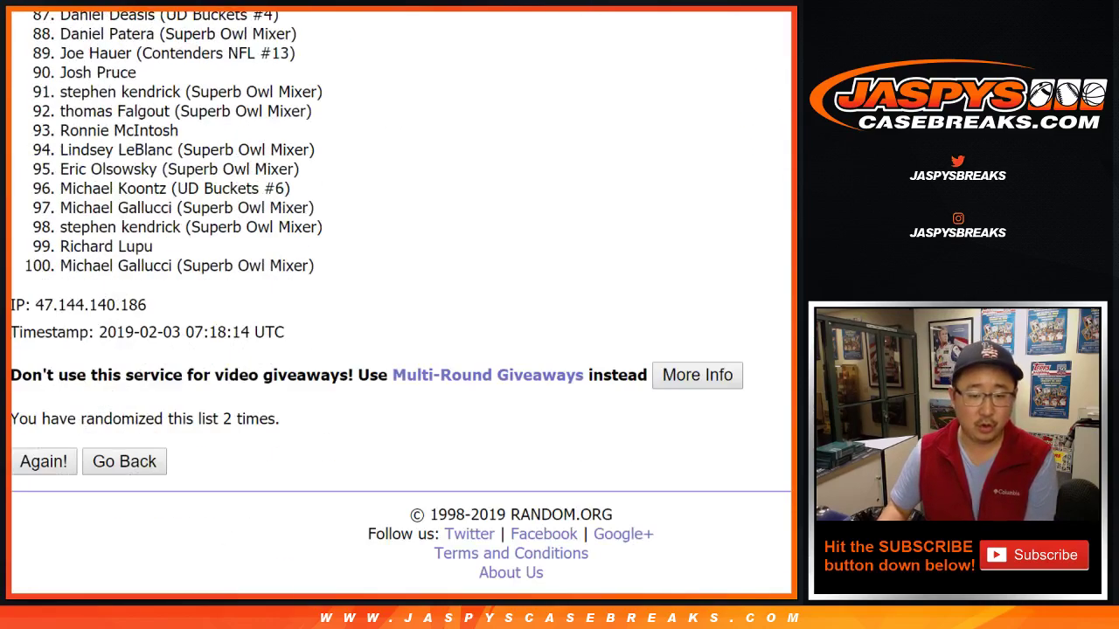
click(44, 460)
scroll(402, 306, down, 15)
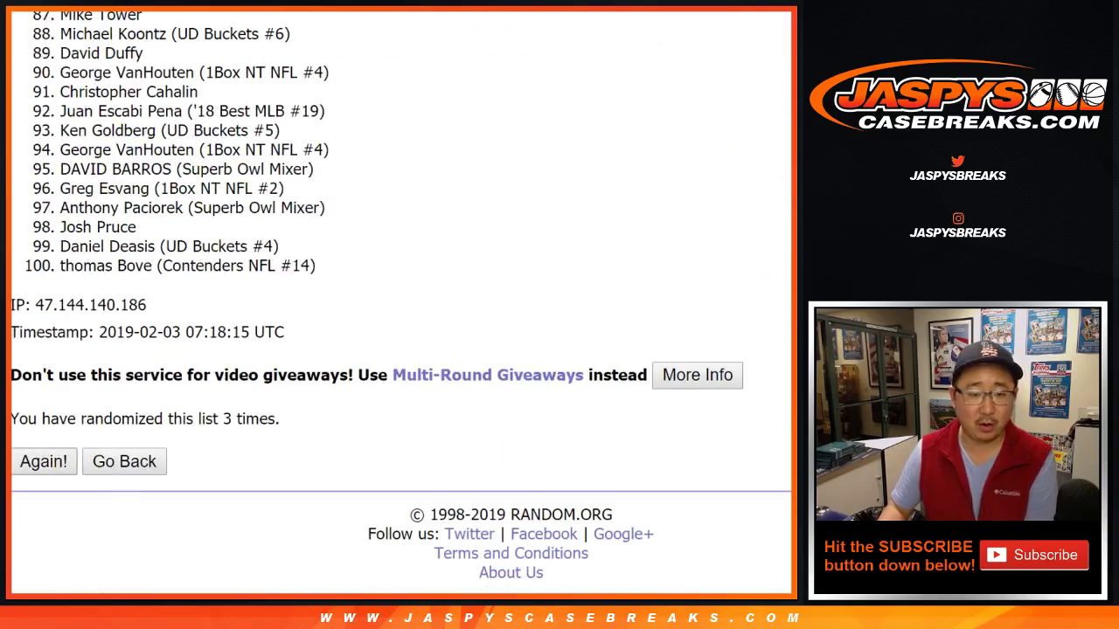
click(44, 460)
scroll(402, 306, down, 15)
click(43, 460)
scroll(402, 306, down, 15)
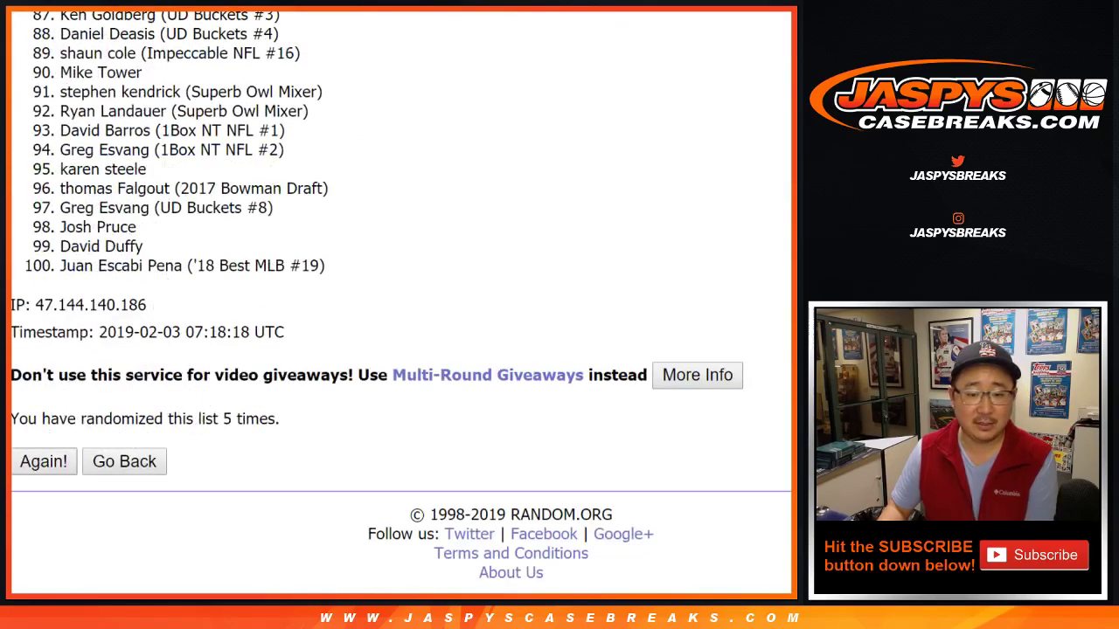
click(44, 460)
scroll(402, 306, down, 15)
click(44, 460)
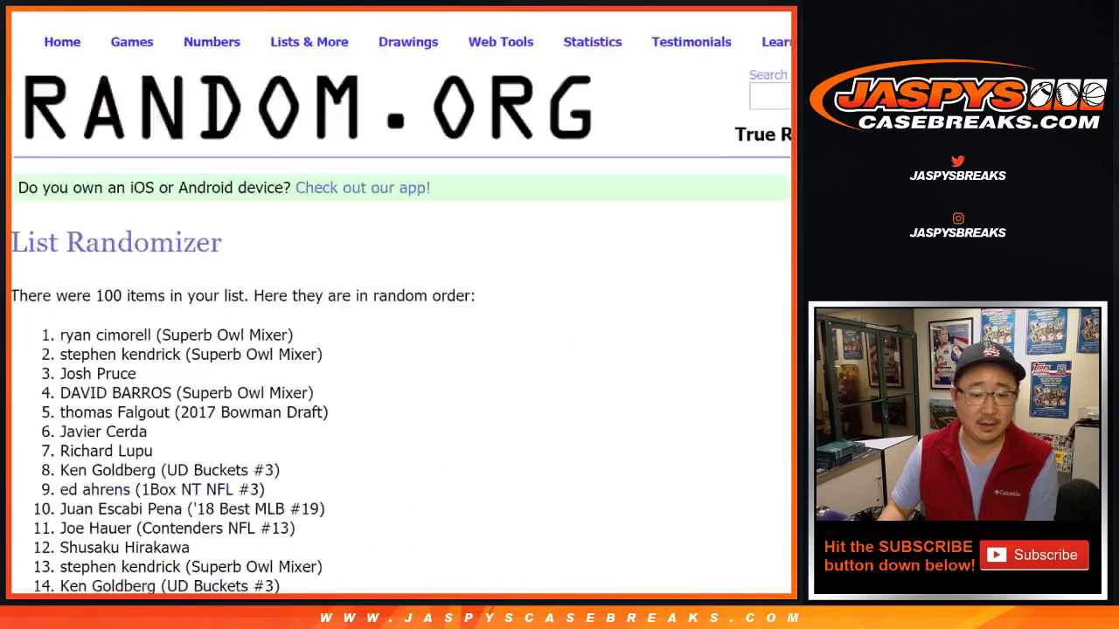
scroll(402, 305, down, 15)
click(43, 461)
scroll(402, 306, down, 15)
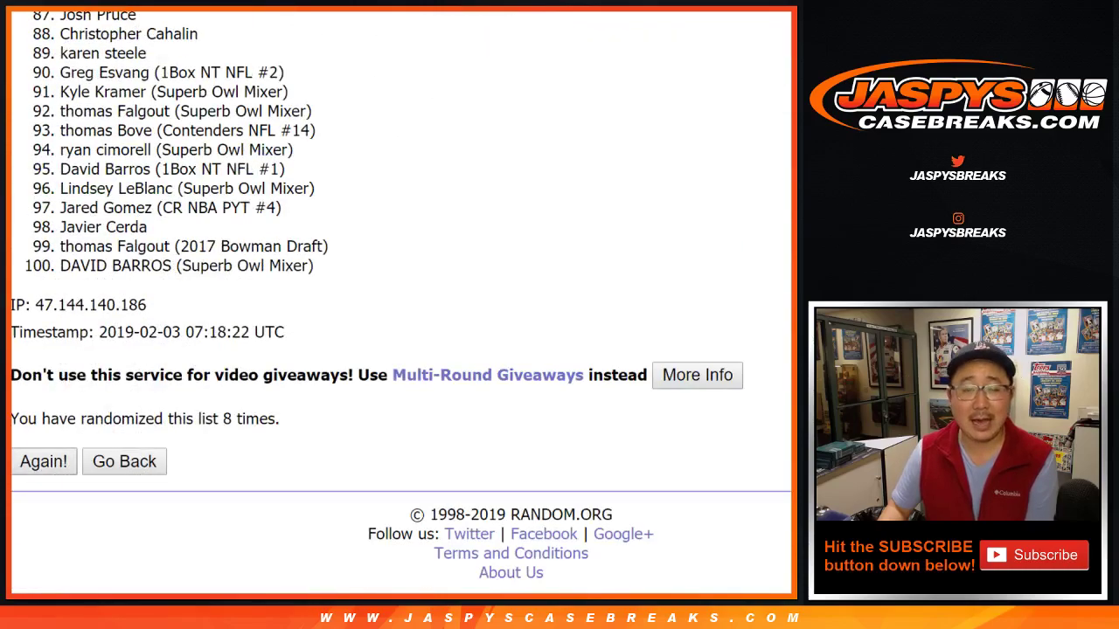
click(44, 461)
scroll(402, 306, down, 15)
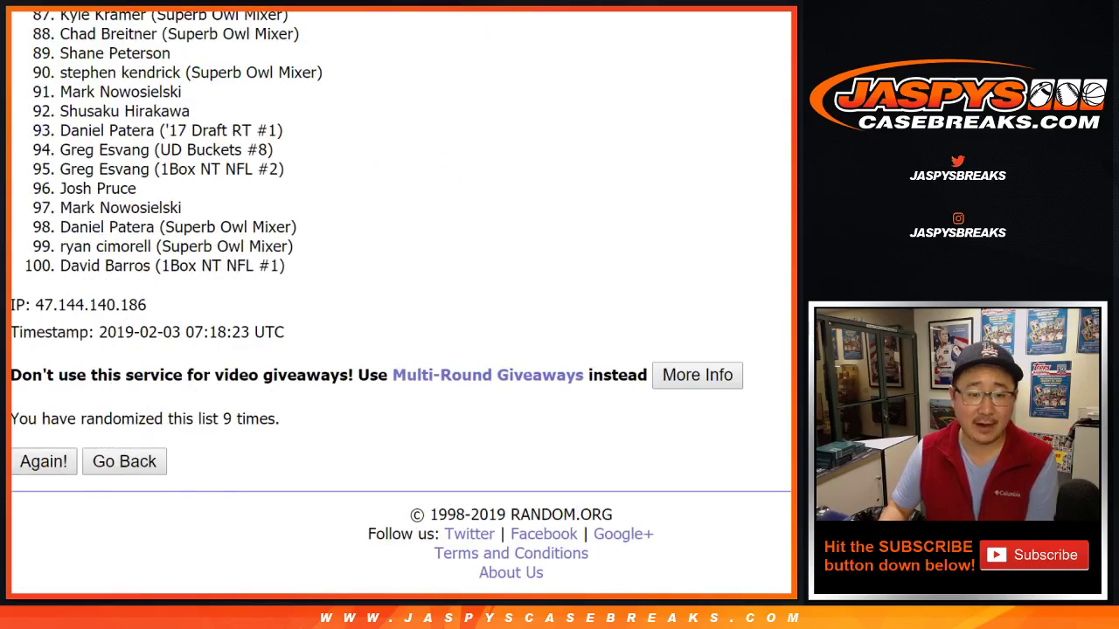
click(44, 461)
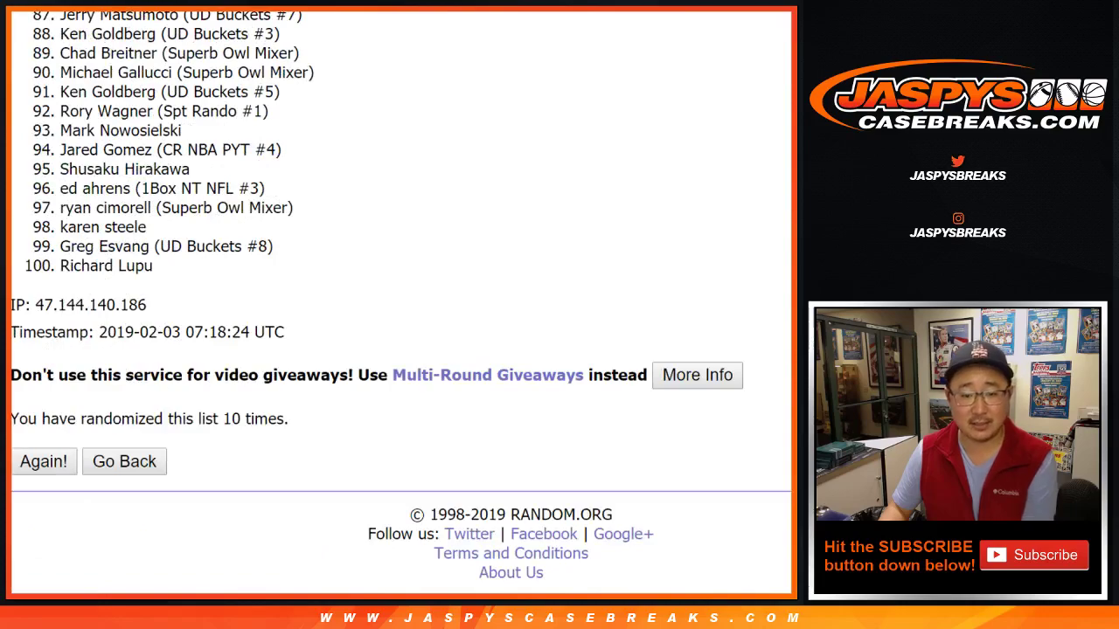
click(44, 460)
Select and copy all 100 names in their final random order.
mouse_move(60, 335)
mouse_down()
mouse_move(243, 450)
mouse_move(175, 590)
mouse_move(145, 305)
mouse_move(234, 247)
mouse_move(154, 265)
mouse_up()
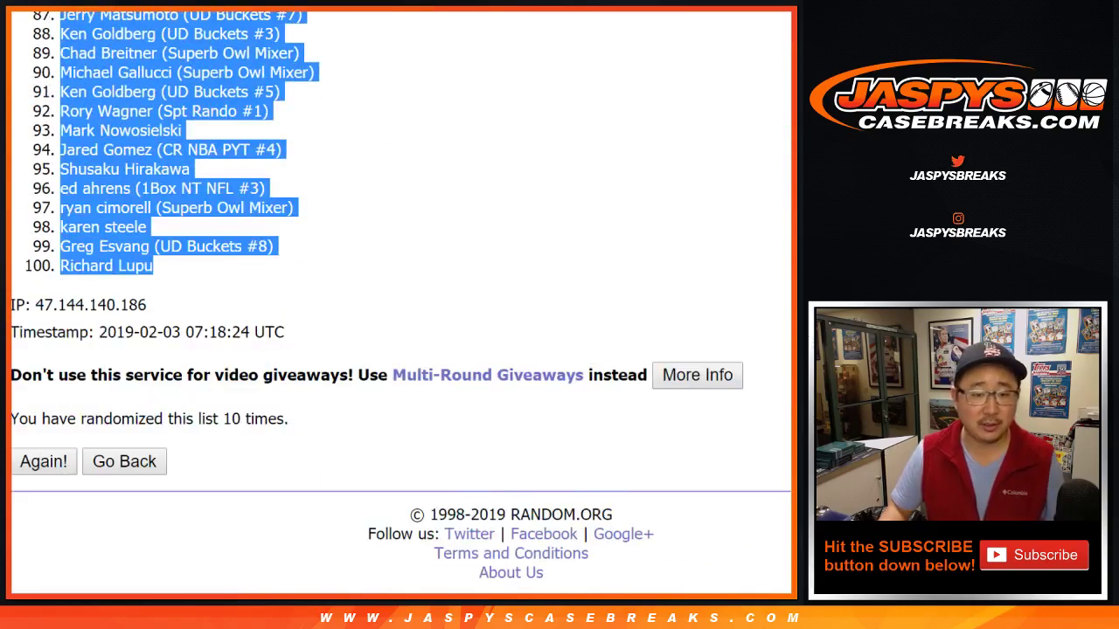
scroll(393, 302, up, 20)
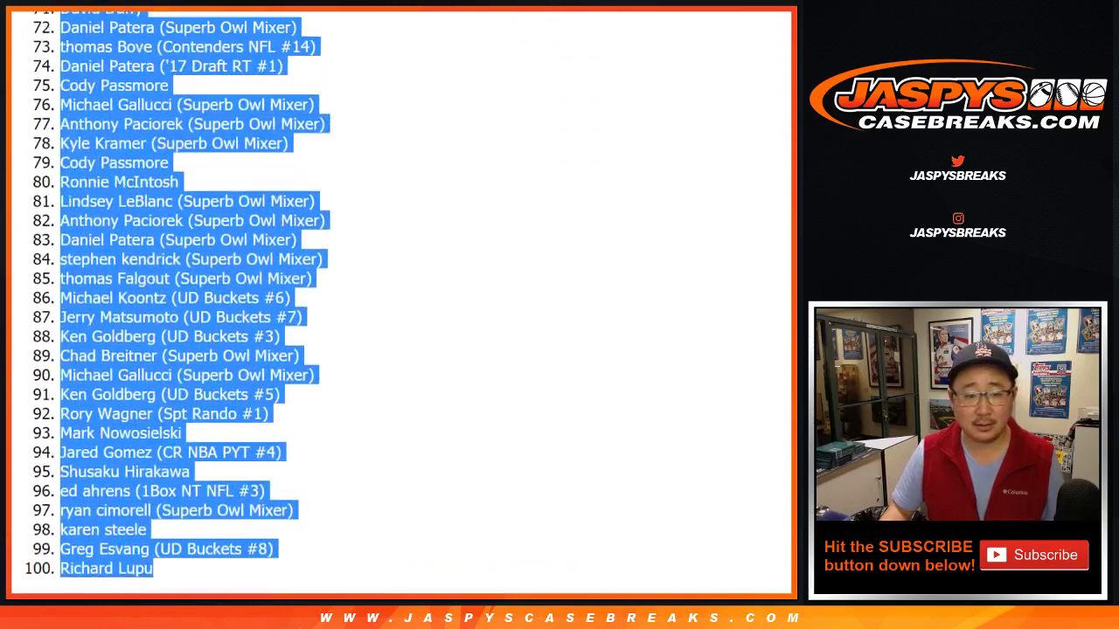
scroll(393, 301, up, 3)
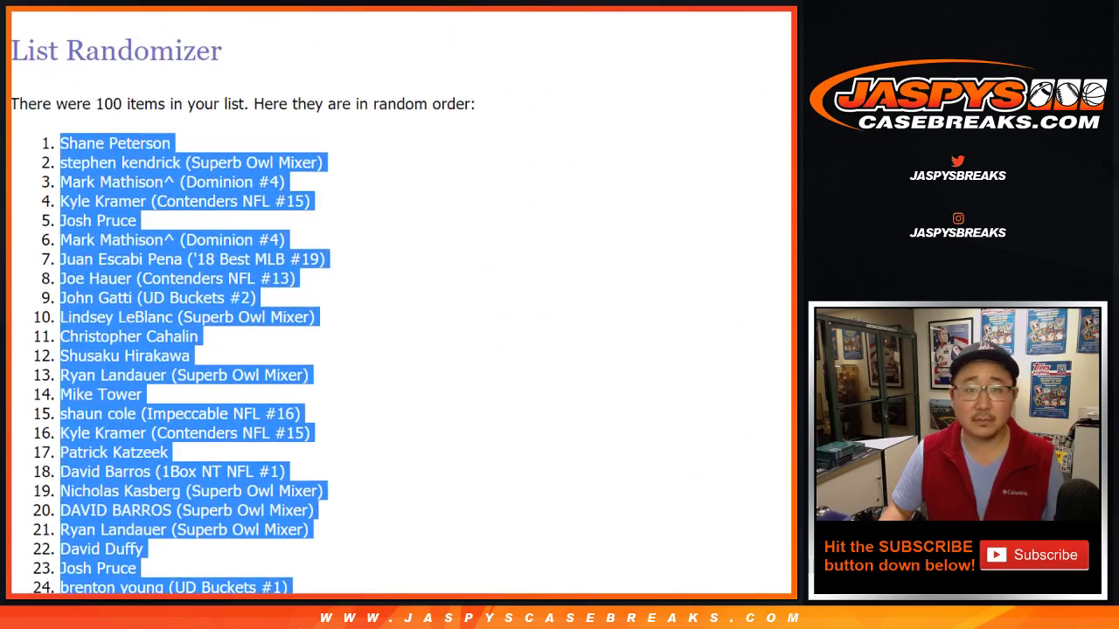
key(ctrl+Tab)
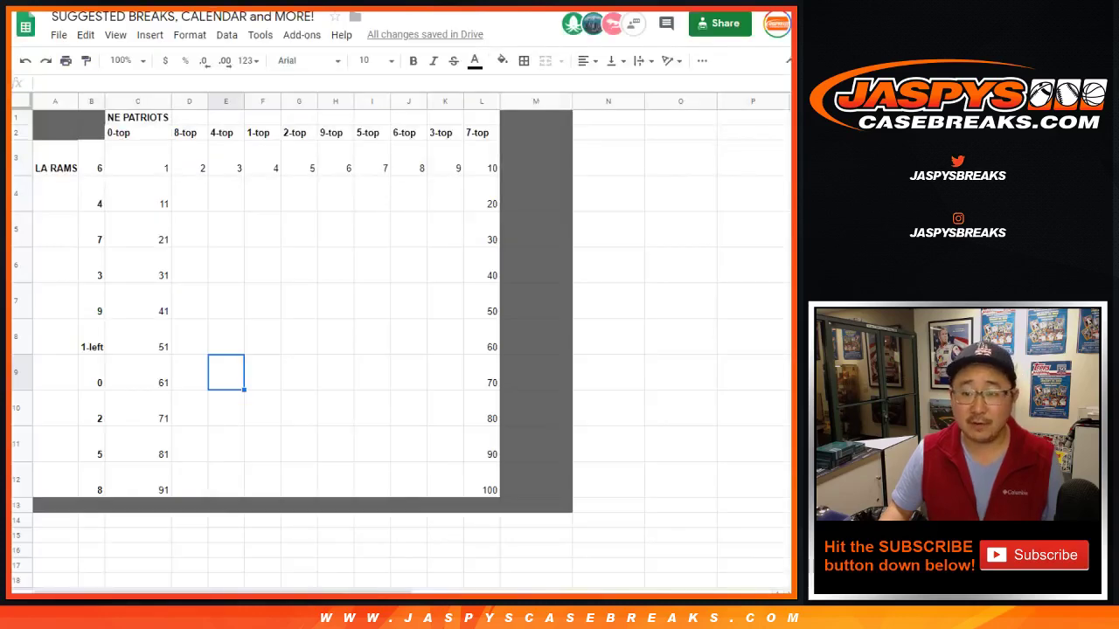
Paste the randomized names starting at N1 and autofit column N.
right_click(603, 117)
click(637, 178)
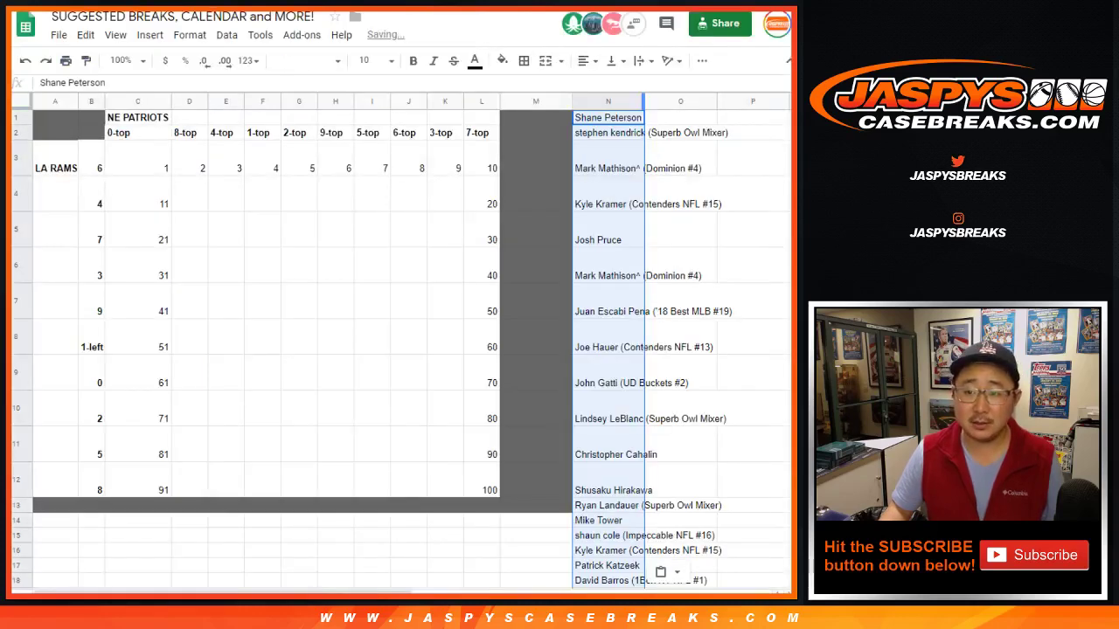
double_click(644, 101)
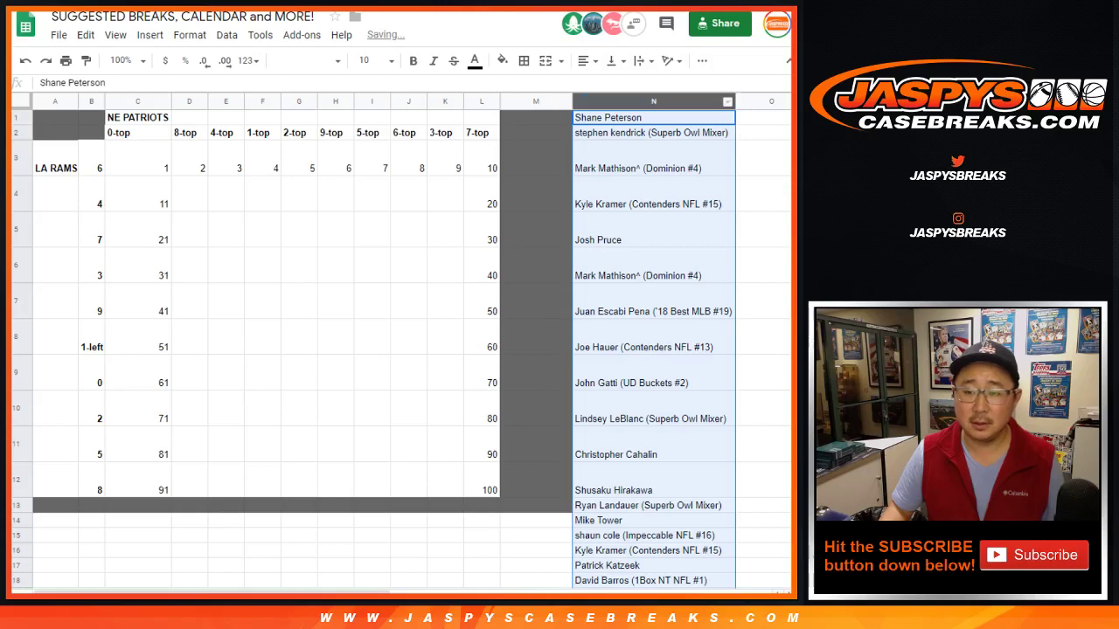
click(612, 117)
Step through squares 1–7 across C3:I3 to show the square numbering order.
click(15, 117)
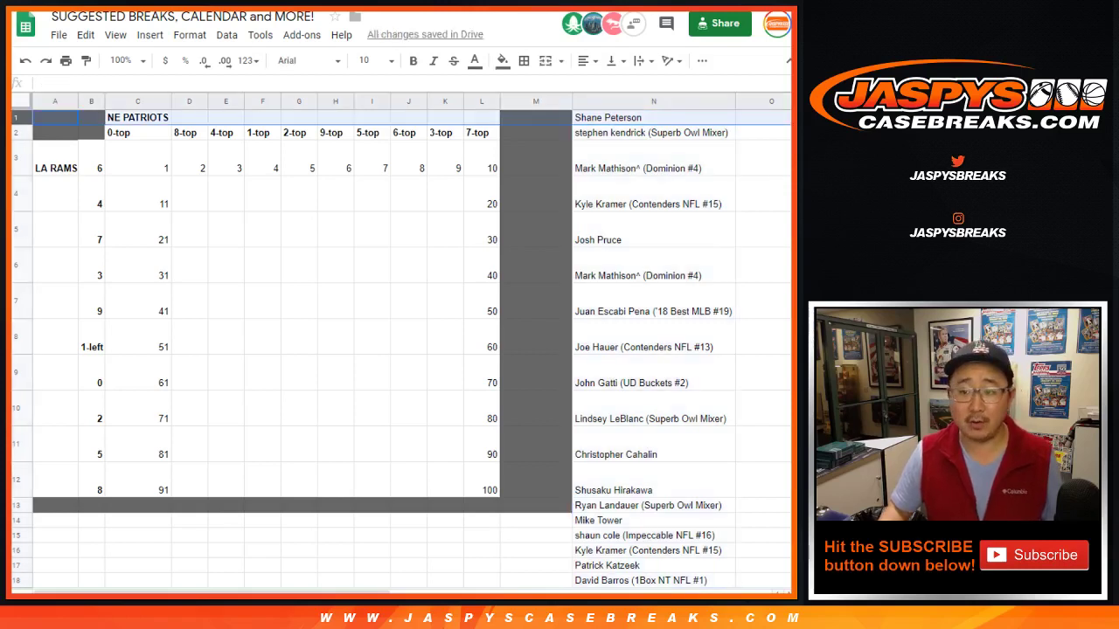
click(137, 159)
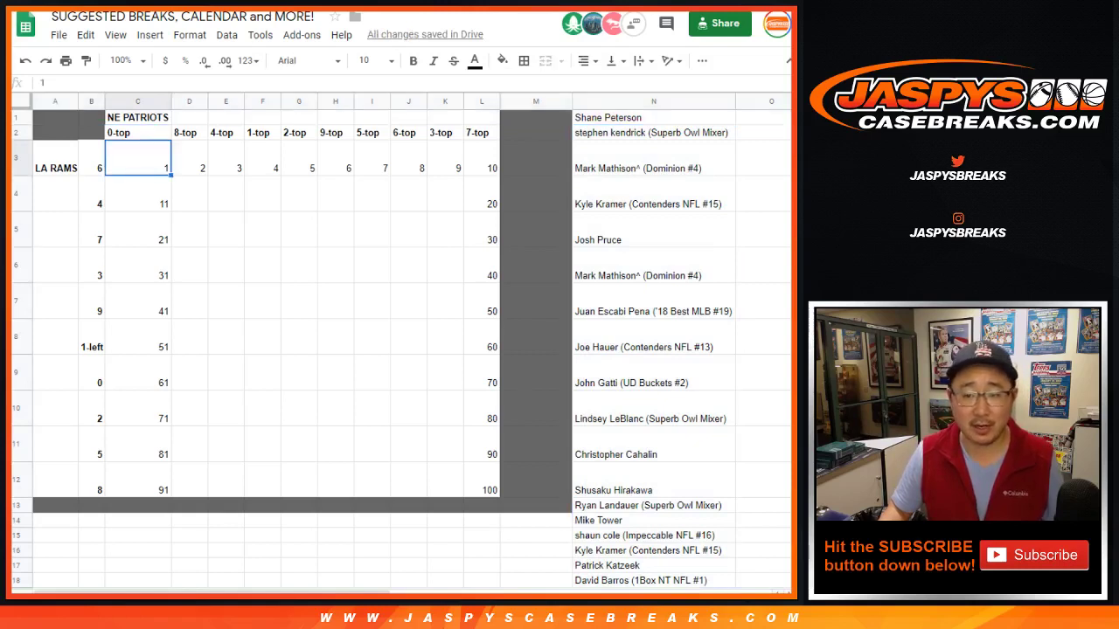
click(189, 159)
click(225, 159)
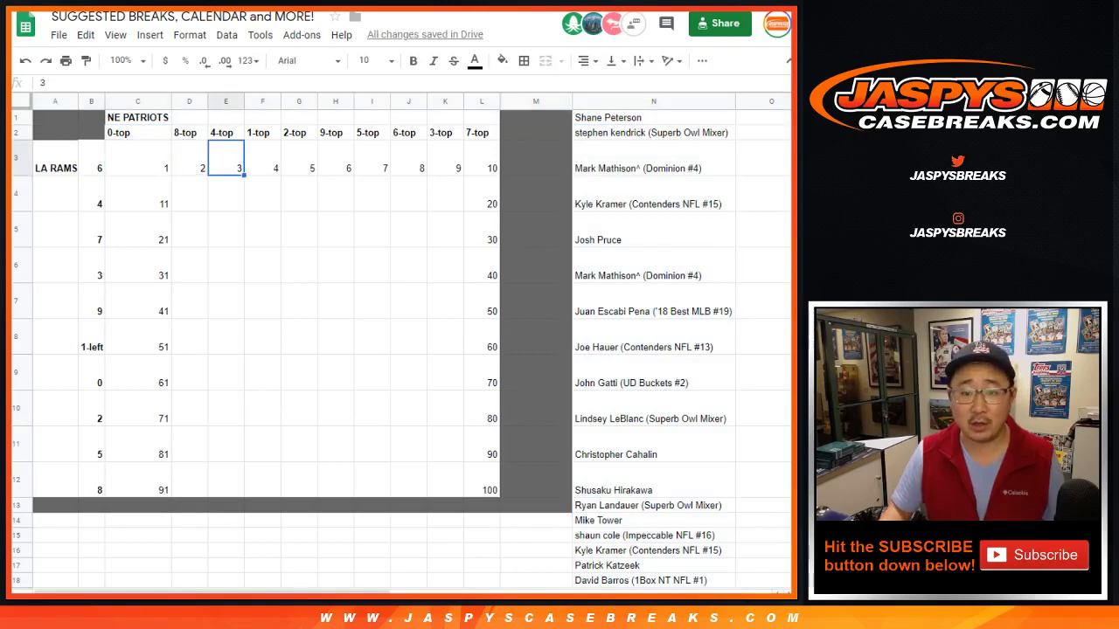
click(262, 159)
click(298, 159)
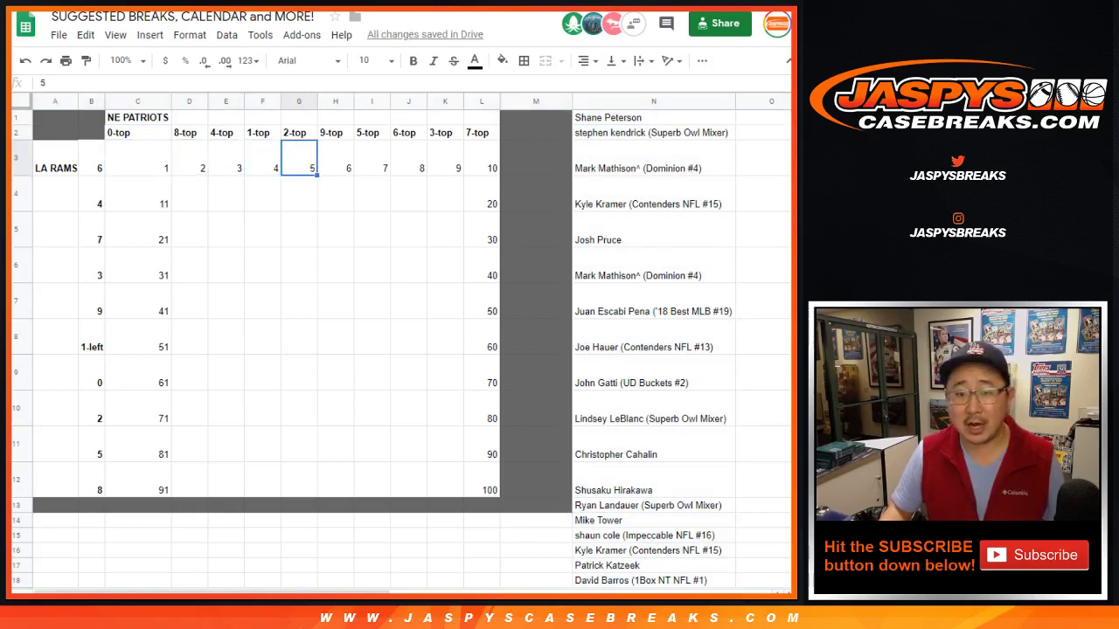
click(335, 159)
click(371, 159)
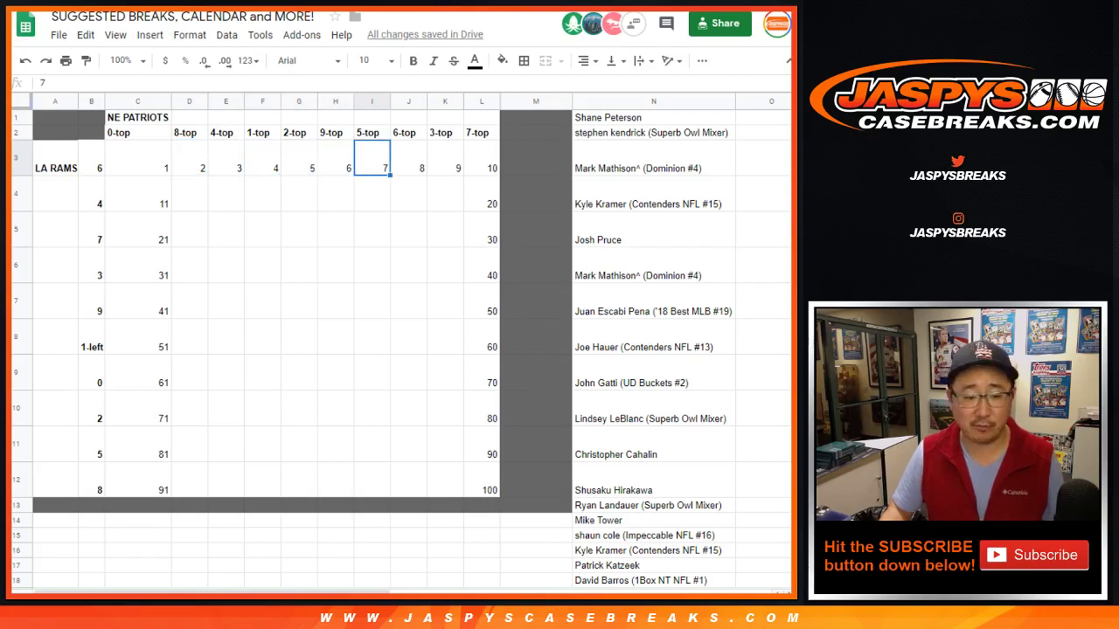
click(22, 505)
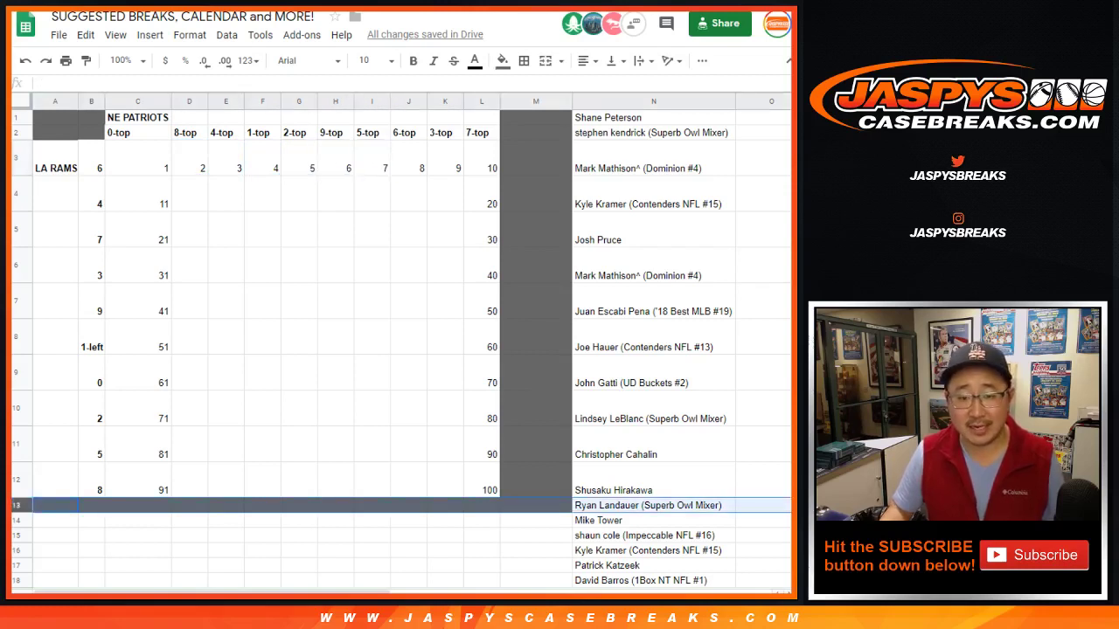
click(226, 194)
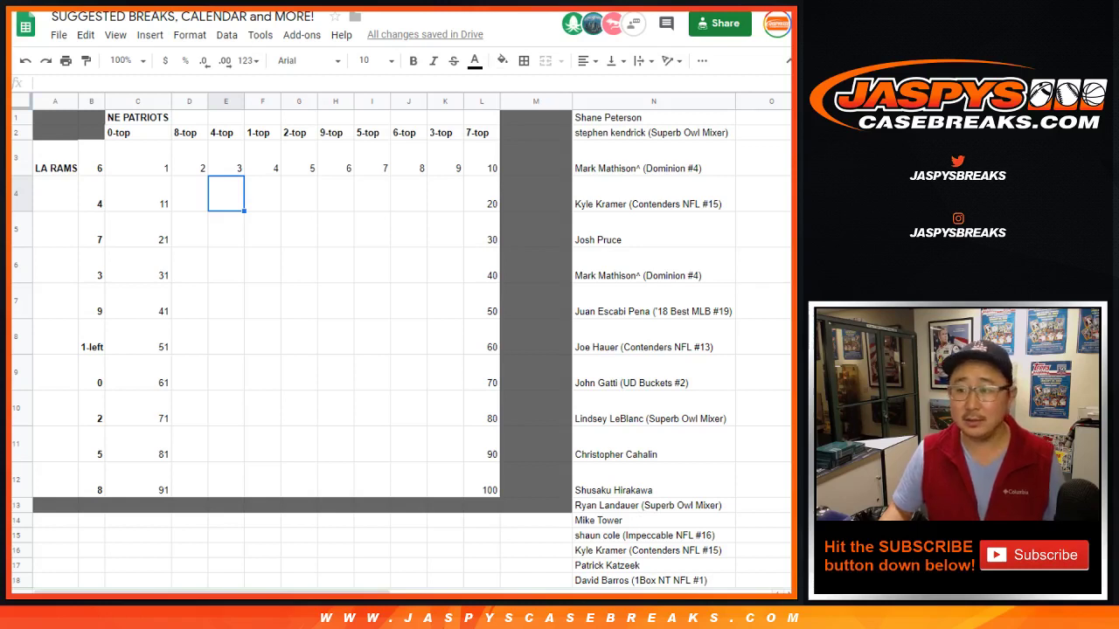
scroll(402, 350, down, 5)
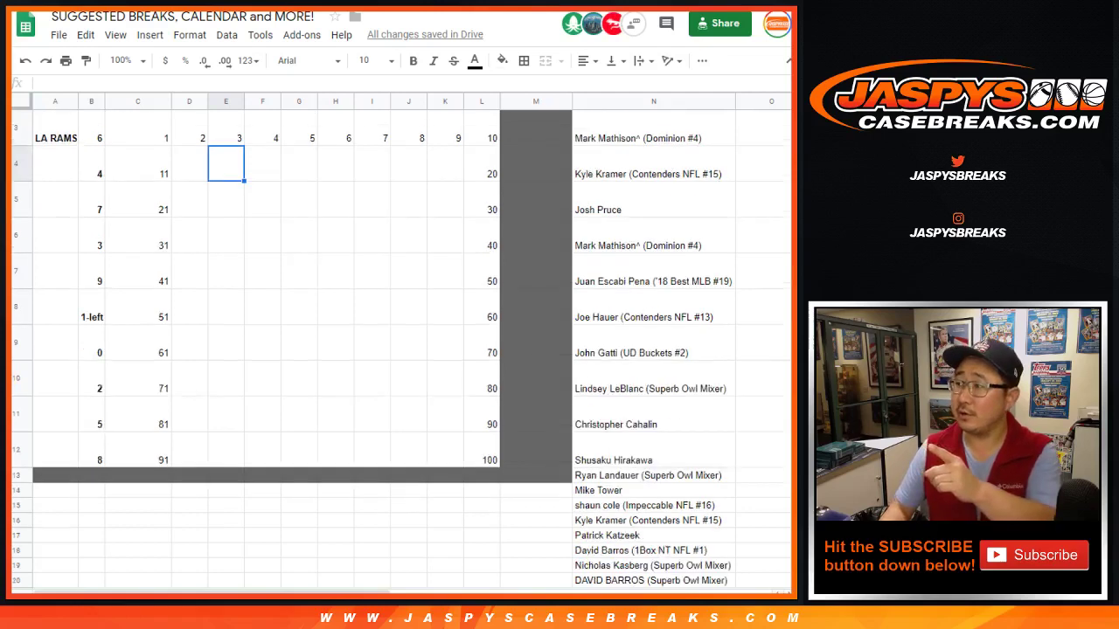
scroll(402, 350, down, 3)
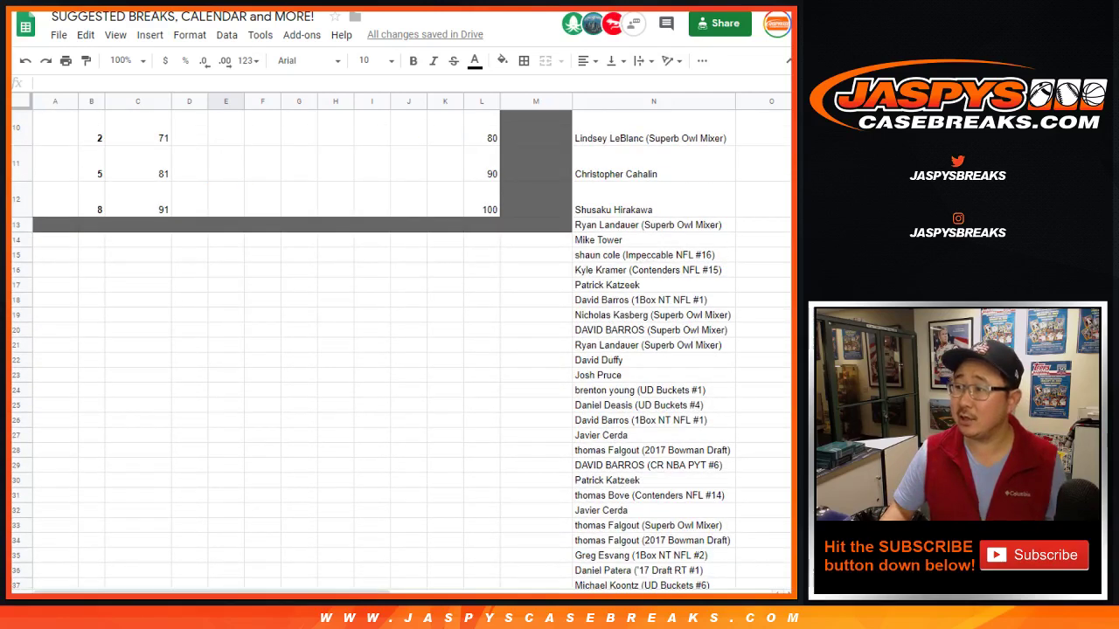
scroll(402, 350, down, 3)
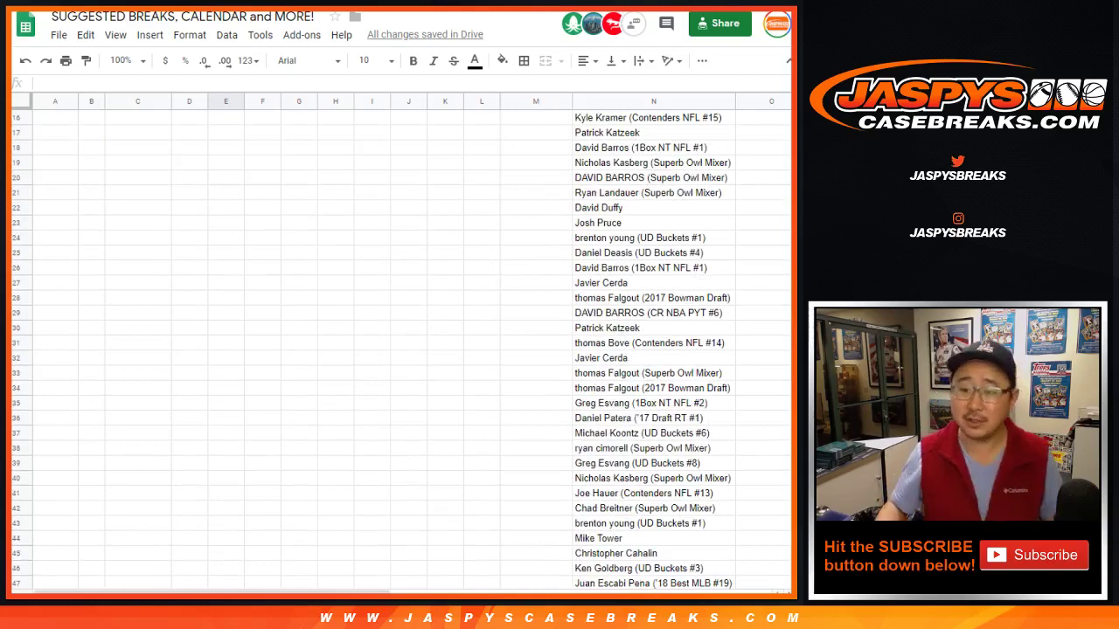
scroll(402, 350, down, 5)
scroll(402, 349, down, 12)
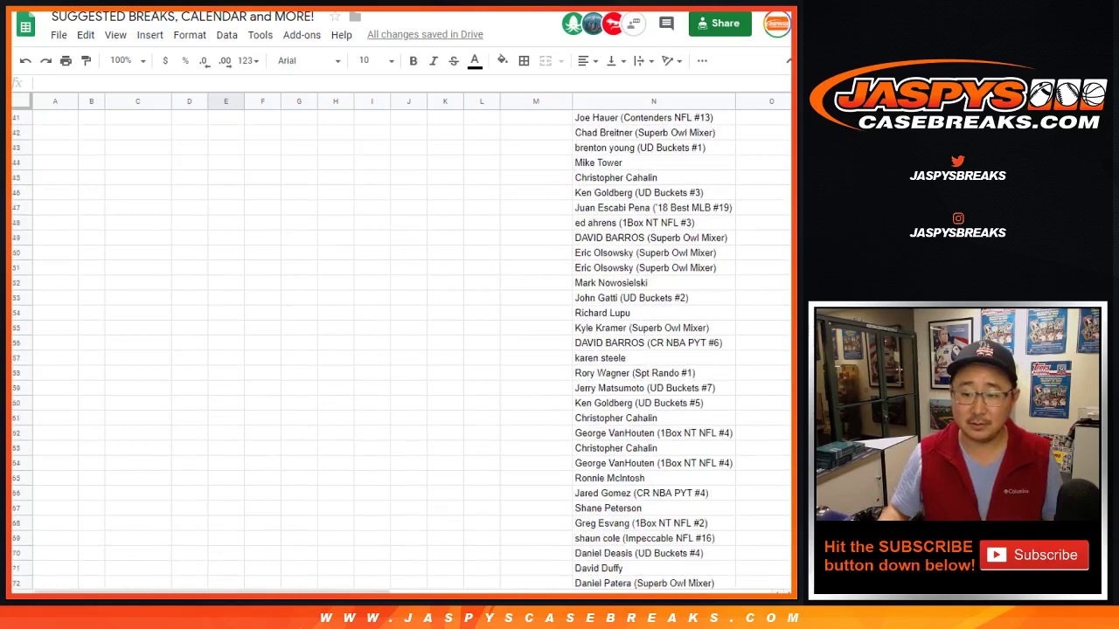
scroll(402, 350, down, 7)
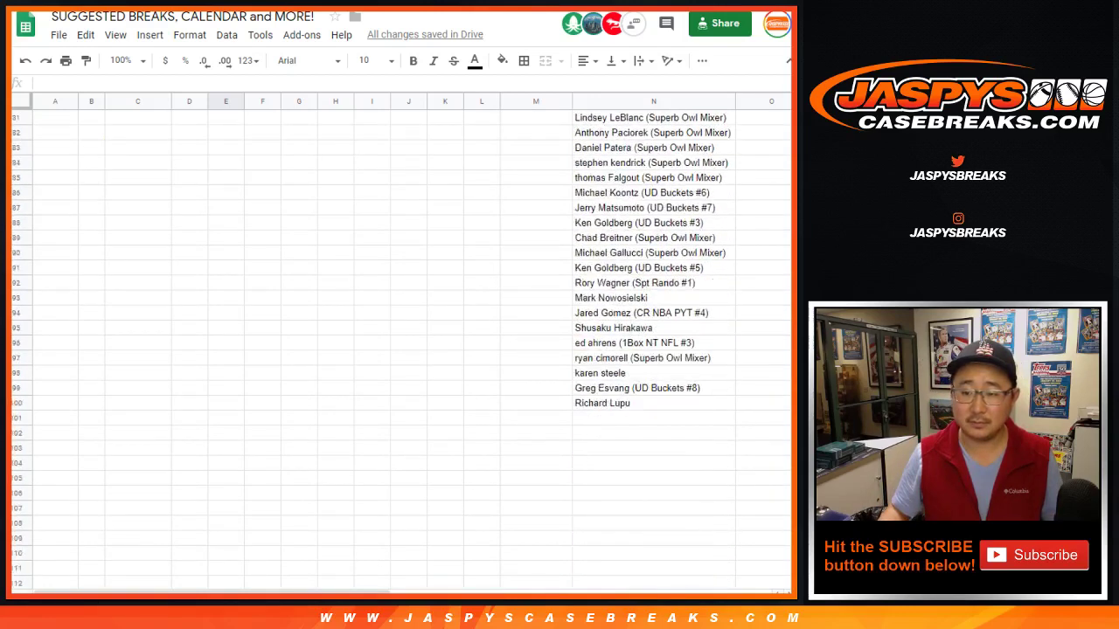
scroll(402, 350, up, 2)
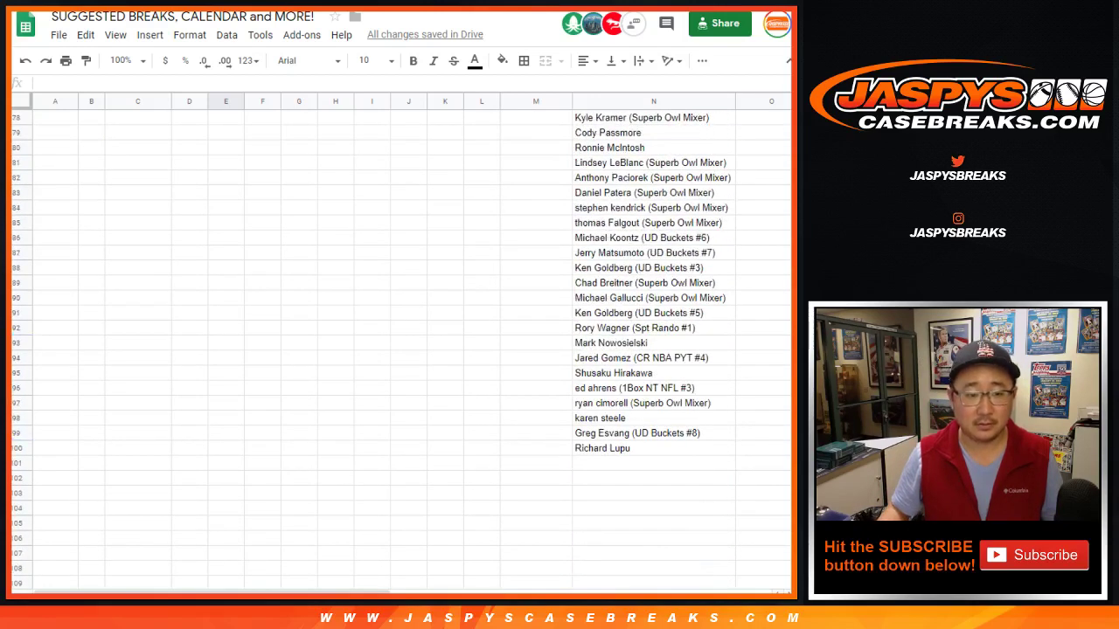
scroll(402, 350, up, 12)
scroll(402, 350, up, 13)
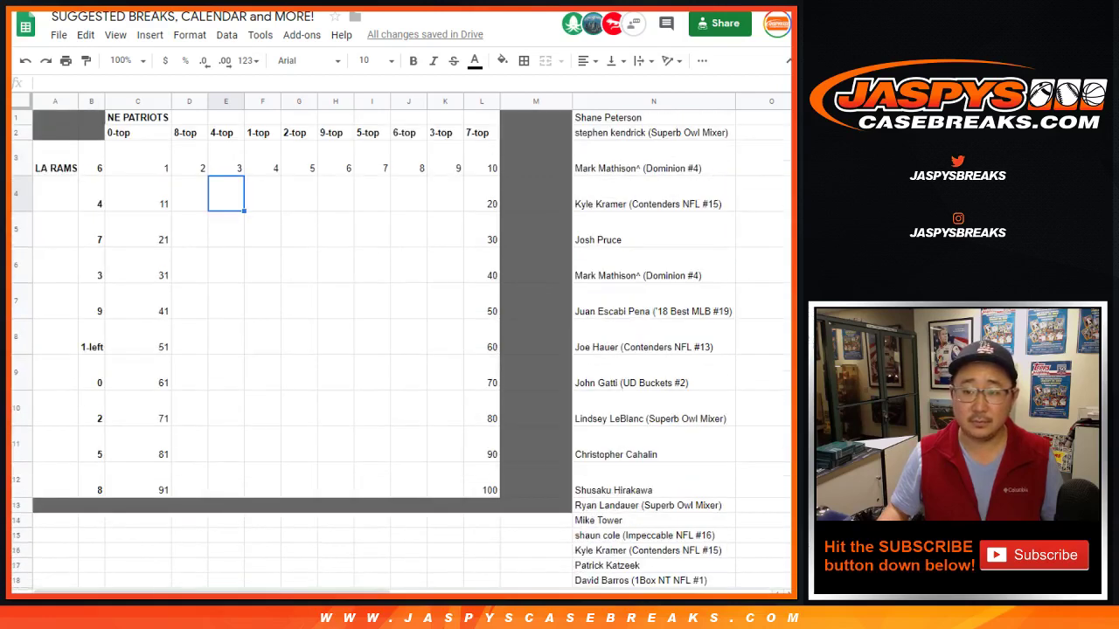
click(16, 117)
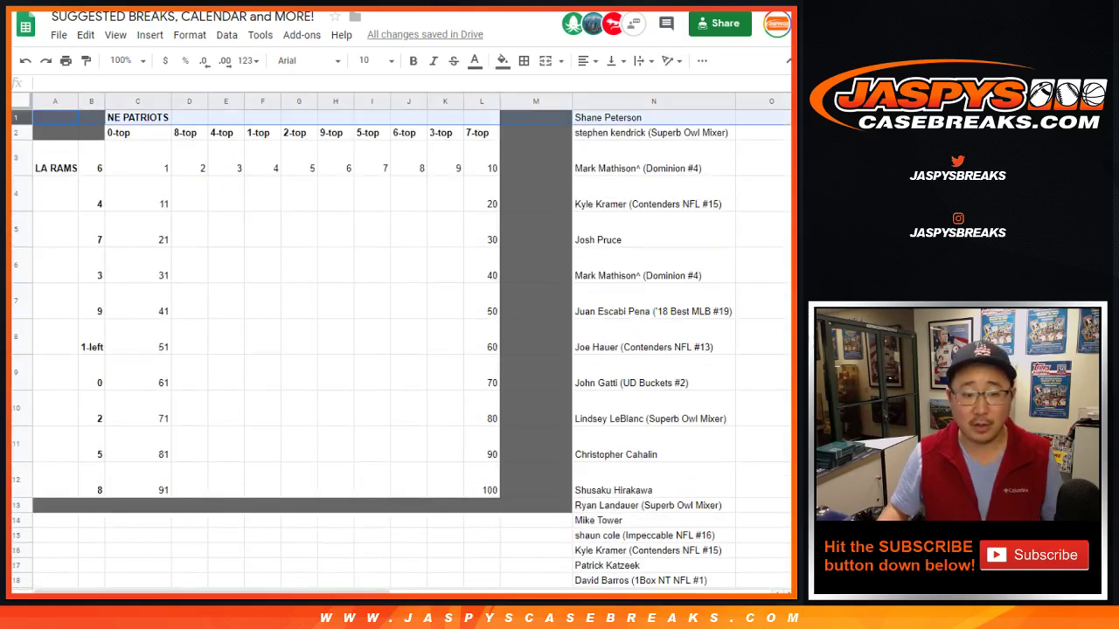
shift+click(16, 409)
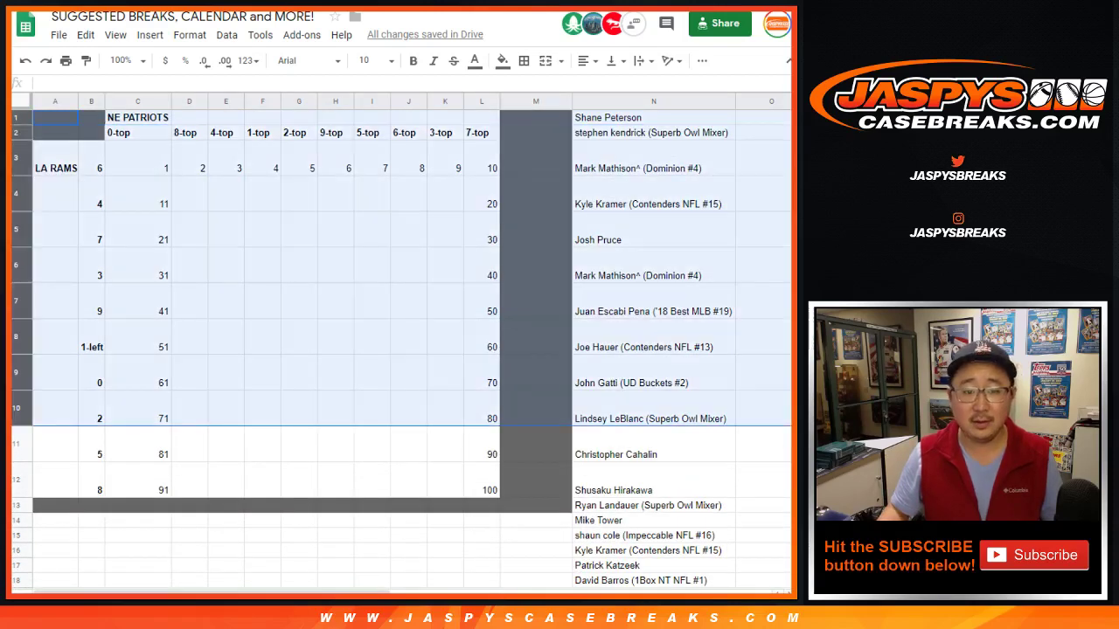
click(138, 159)
shift+click(481, 159)
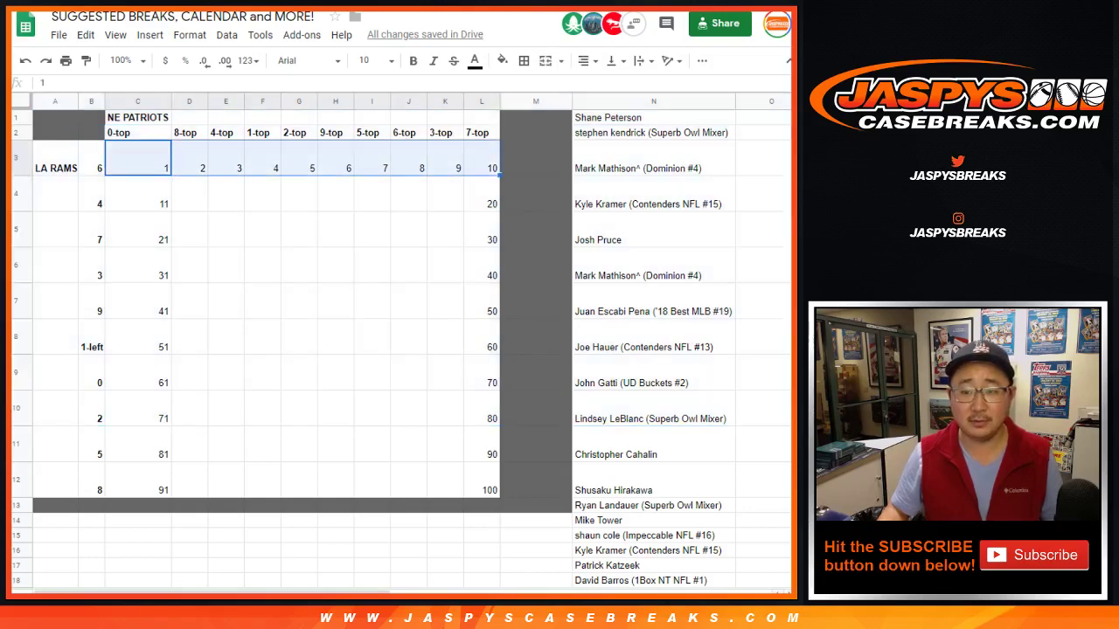
click(16, 455)
scroll(401, 349, down, 5)
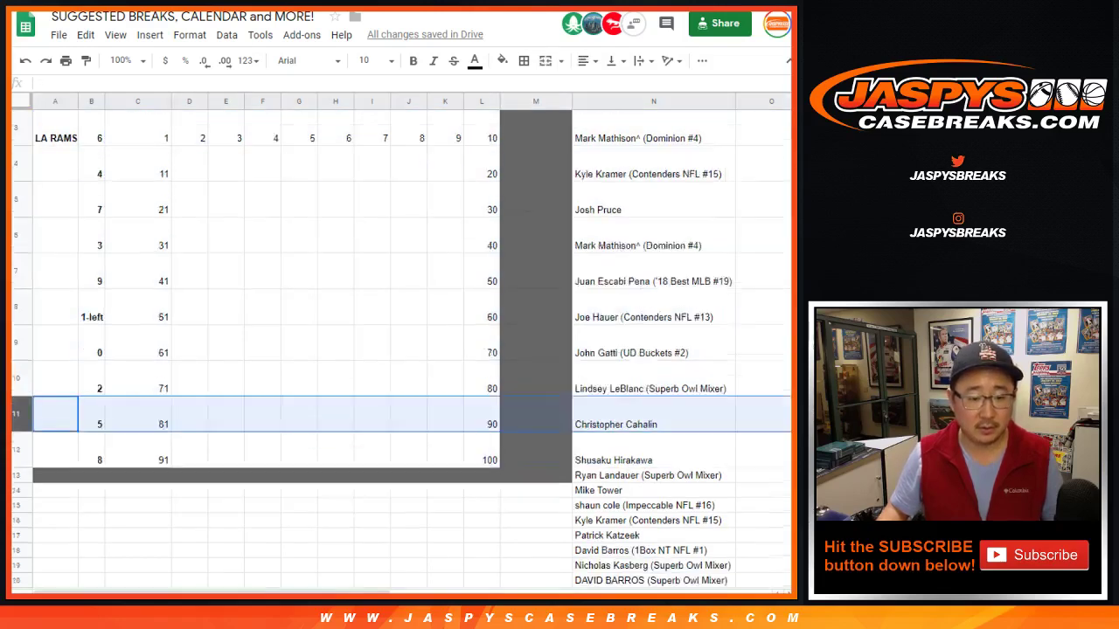
shift+click(15, 365)
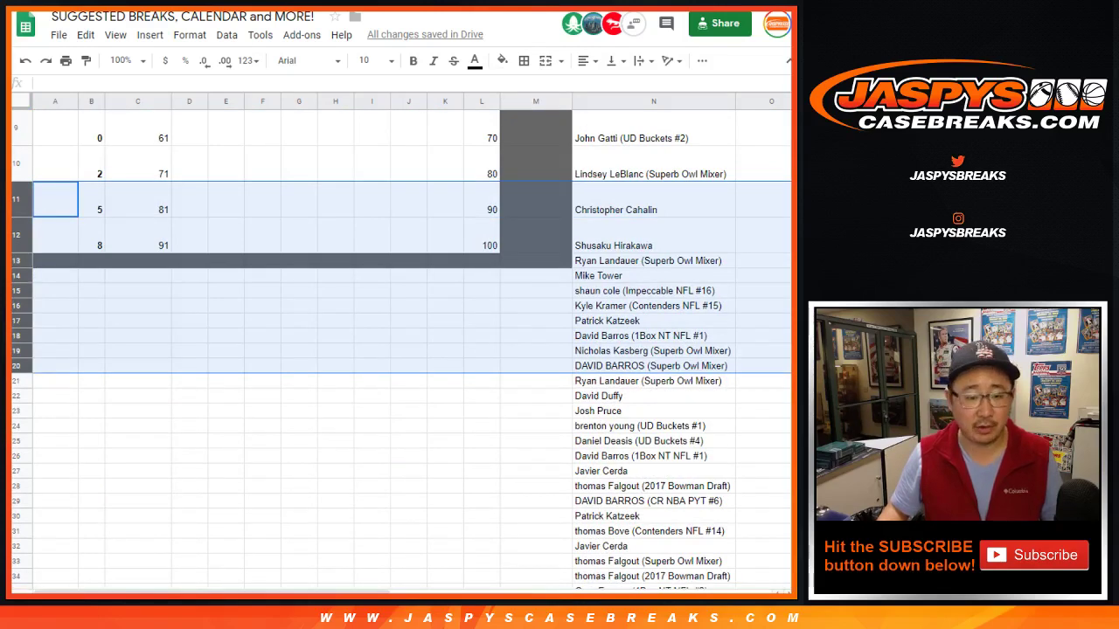
click(52, 381)
shift+click(15, 516)
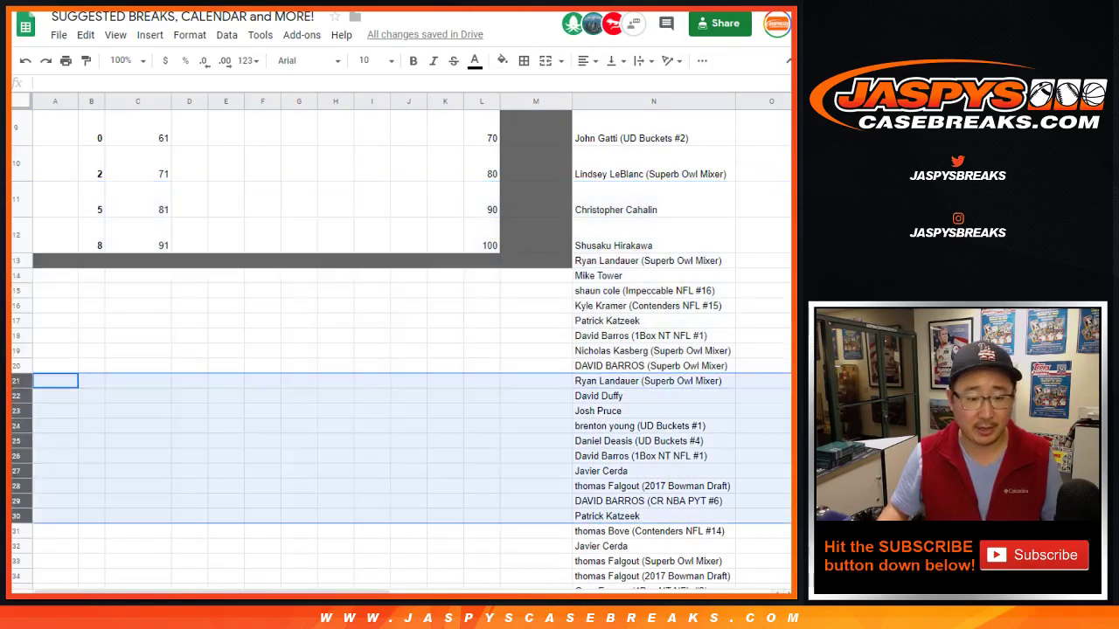
scroll(402, 350, down, 5)
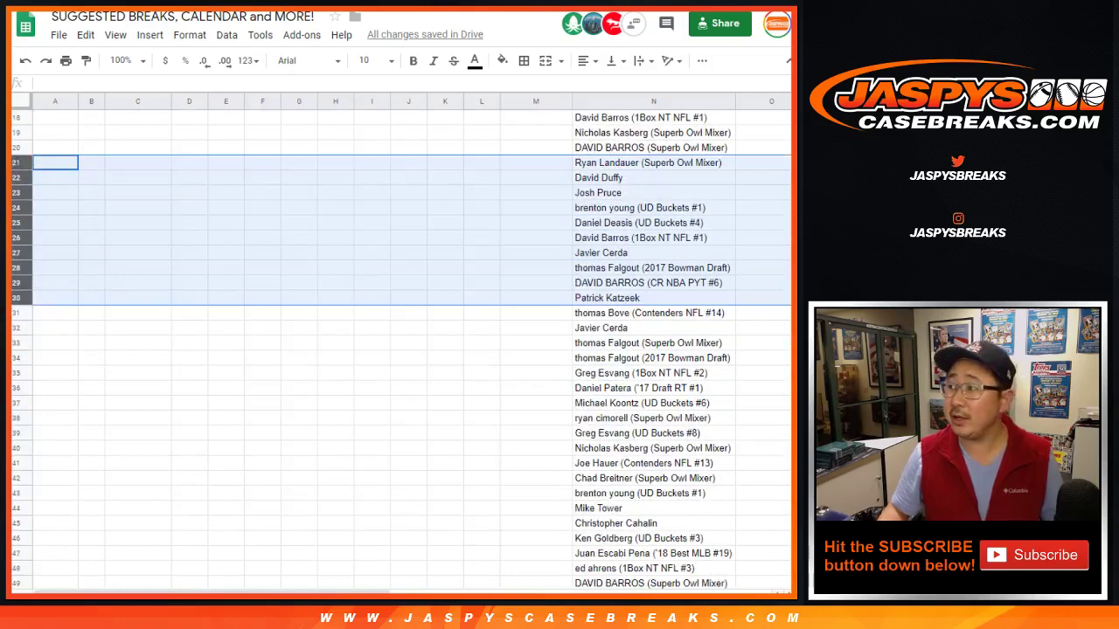
click(54, 312)
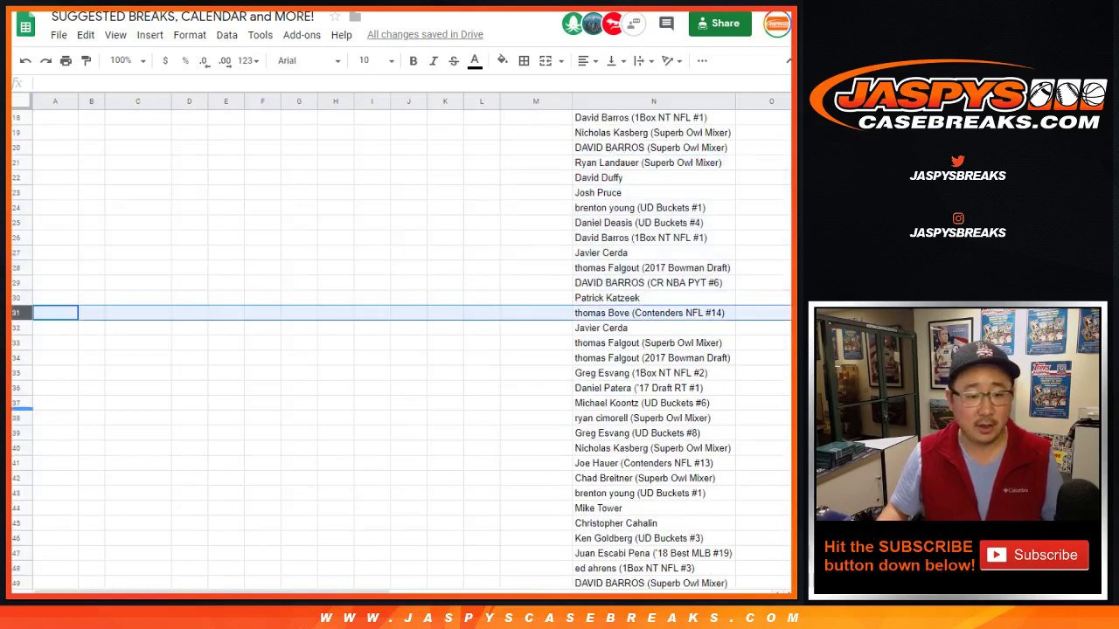
shift+click(16, 447)
scroll(402, 349, down, 5)
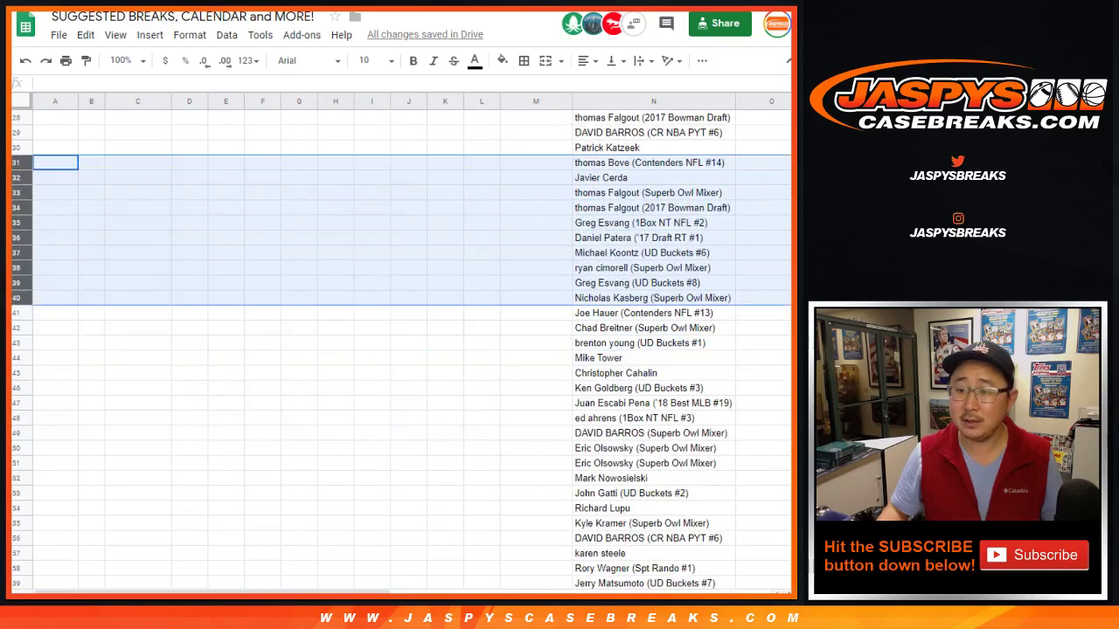
click(54, 312)
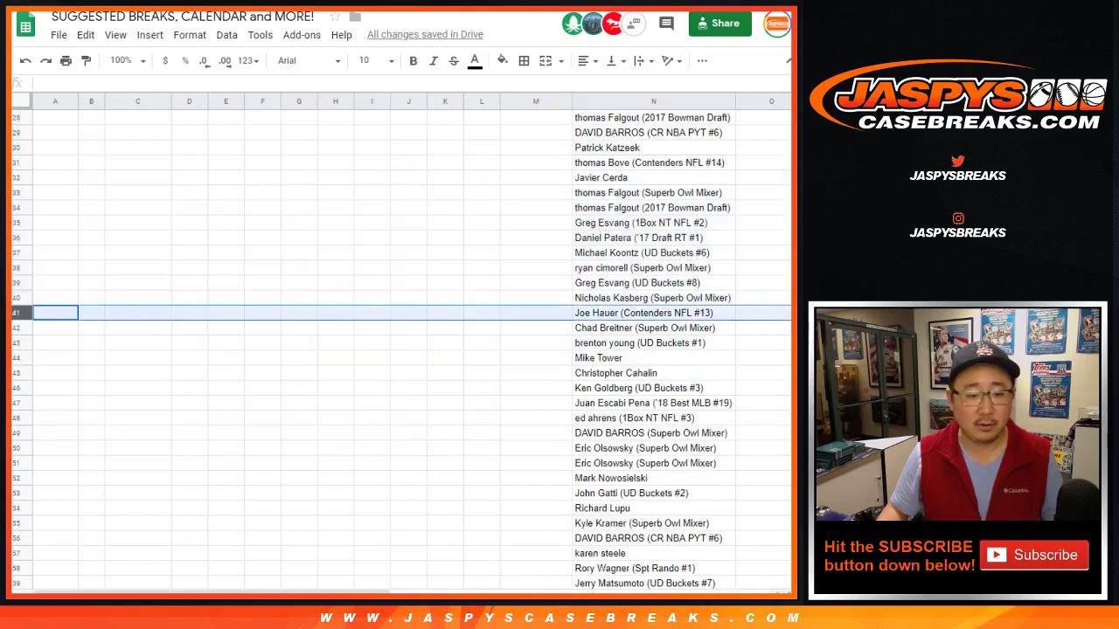
shift+click(16, 447)
scroll(402, 350, down, 6)
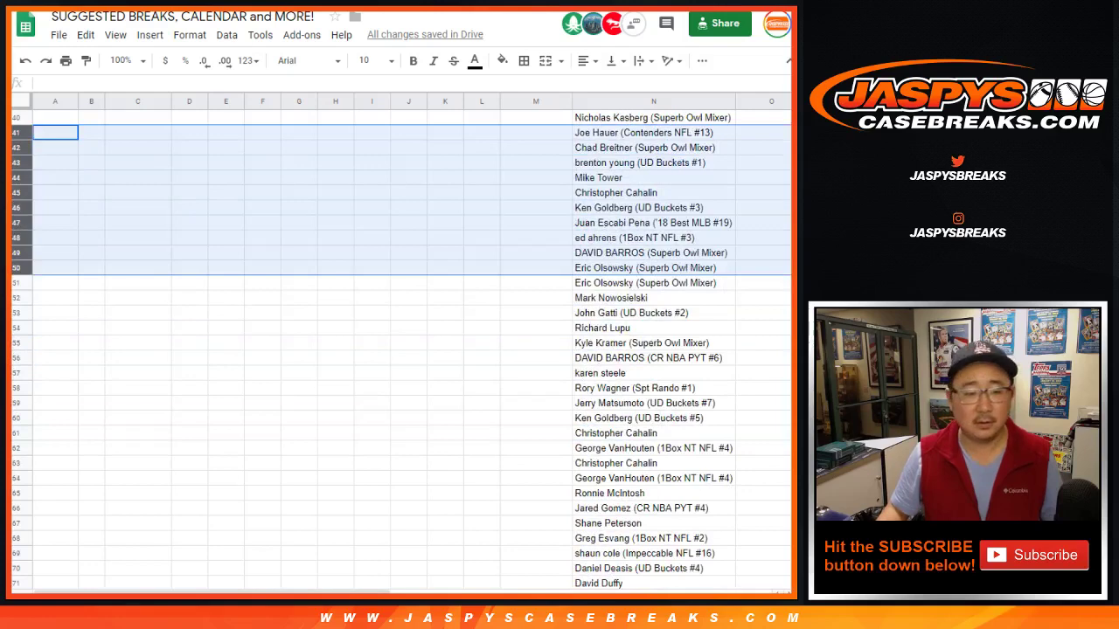
click(54, 282)
shift+click(16, 418)
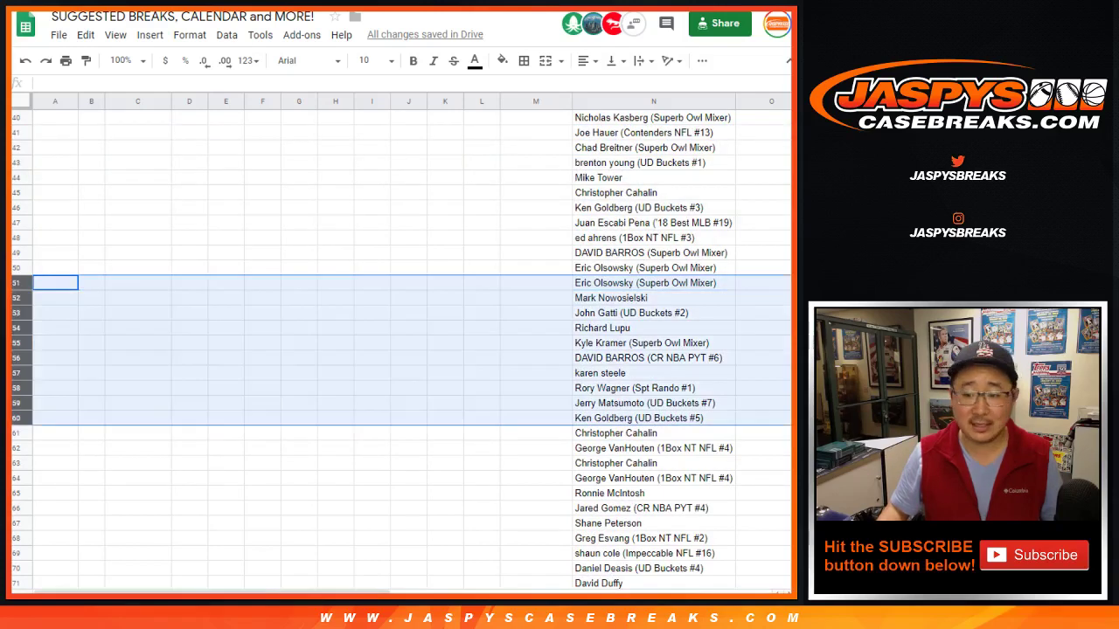
scroll(402, 350, down, 5)
click(54, 282)
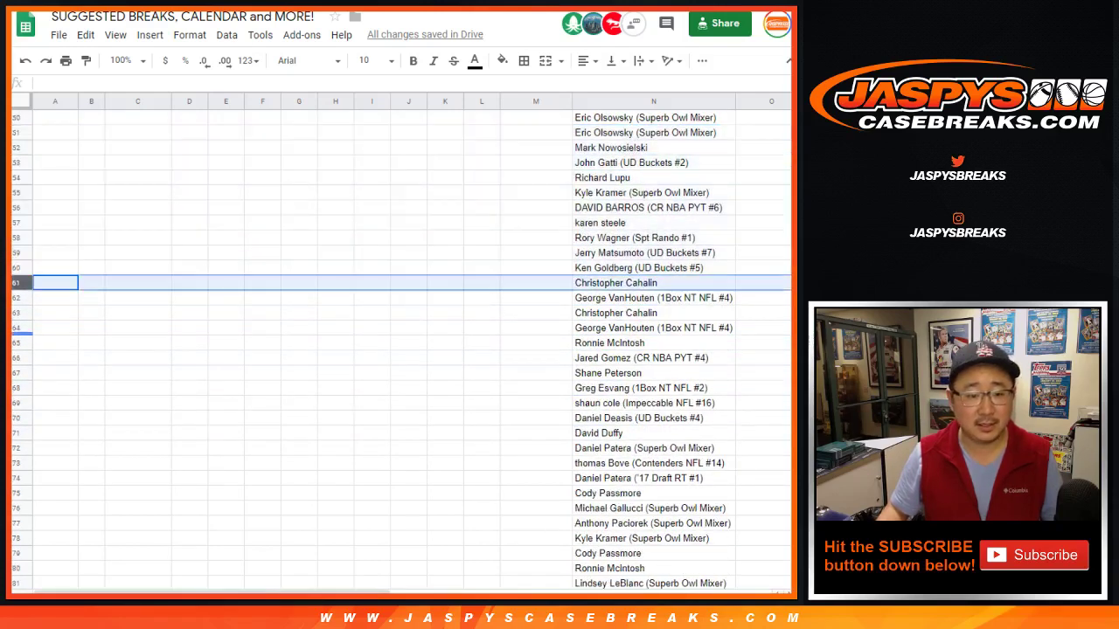
shift+click(16, 417)
scroll(402, 350, down, 4)
scroll(402, 349, down, 2)
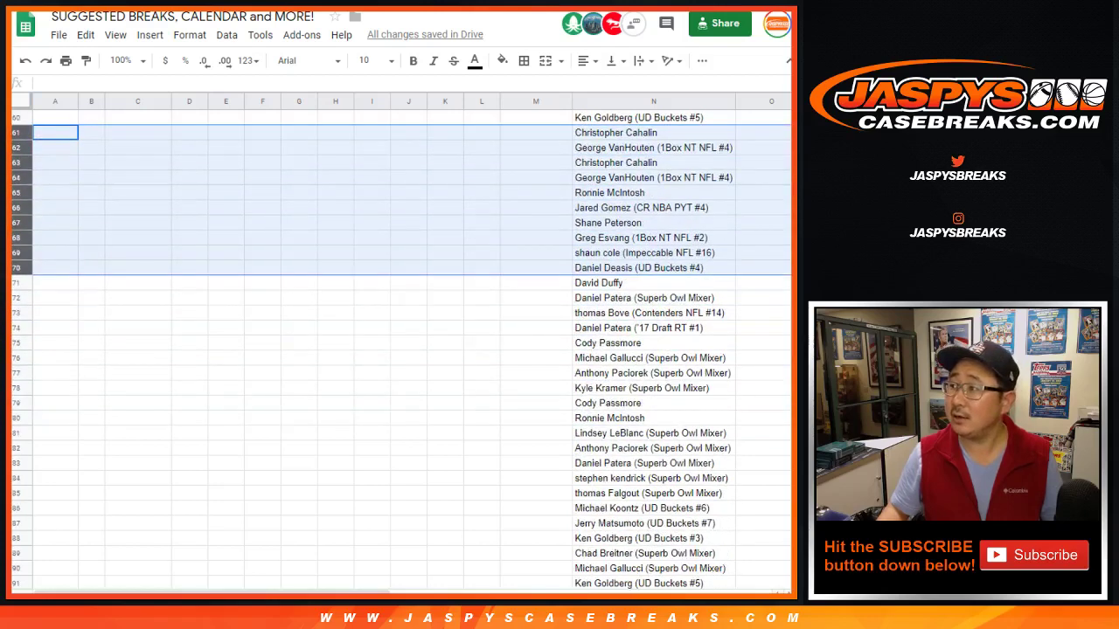
click(55, 282)
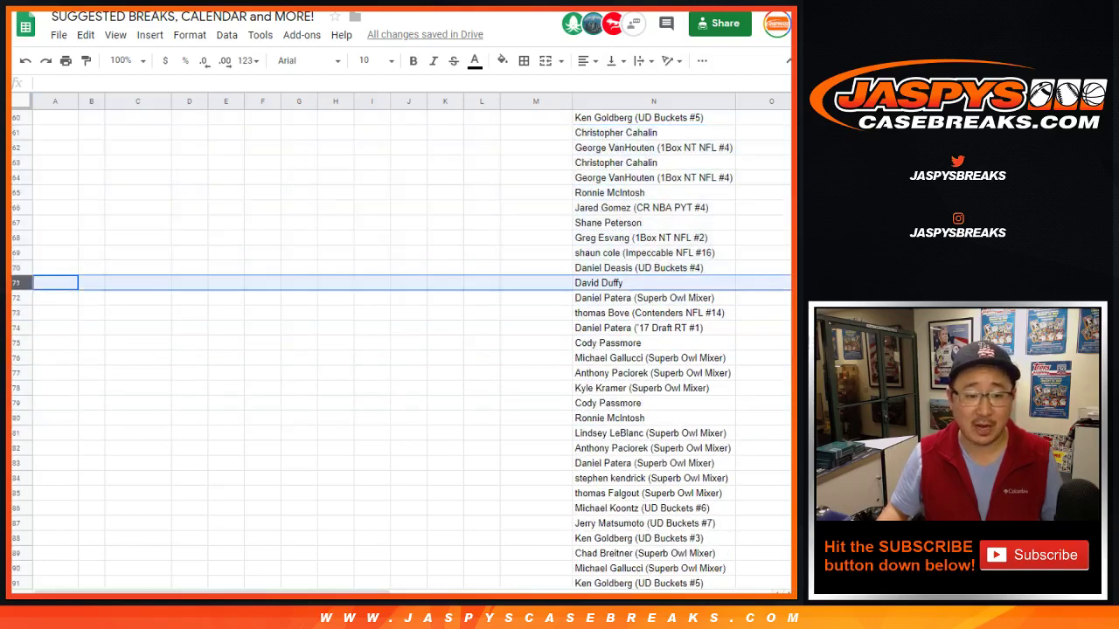
shift+click(15, 418)
scroll(402, 350, down, 4)
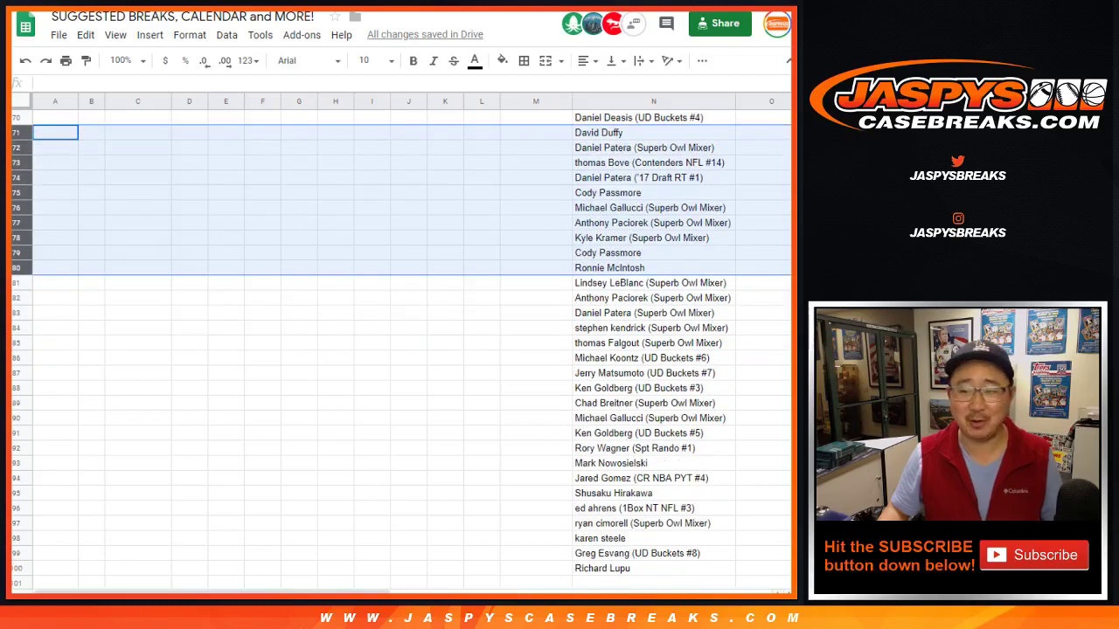
click(54, 282)
shift+click(16, 417)
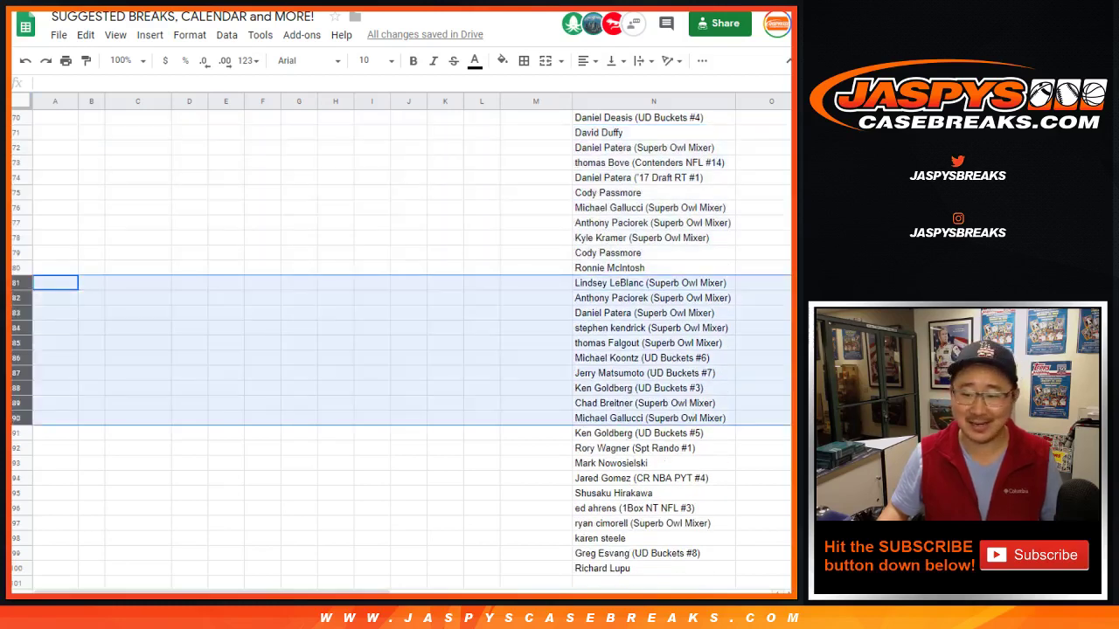
scroll(402, 349, down, 3)
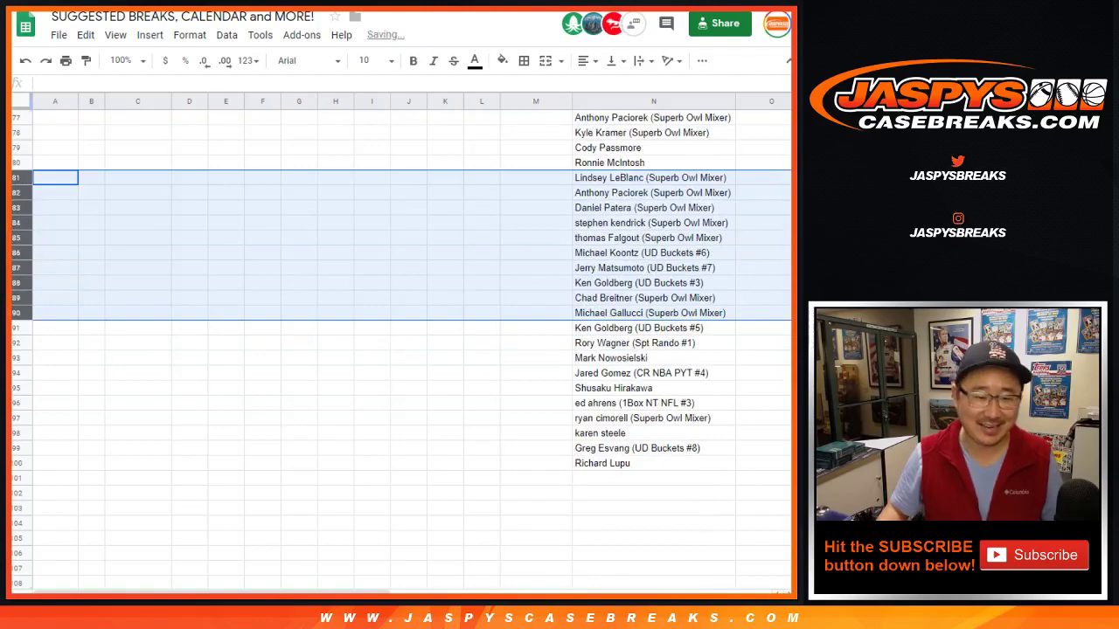
click(55, 328)
shift+click(16, 463)
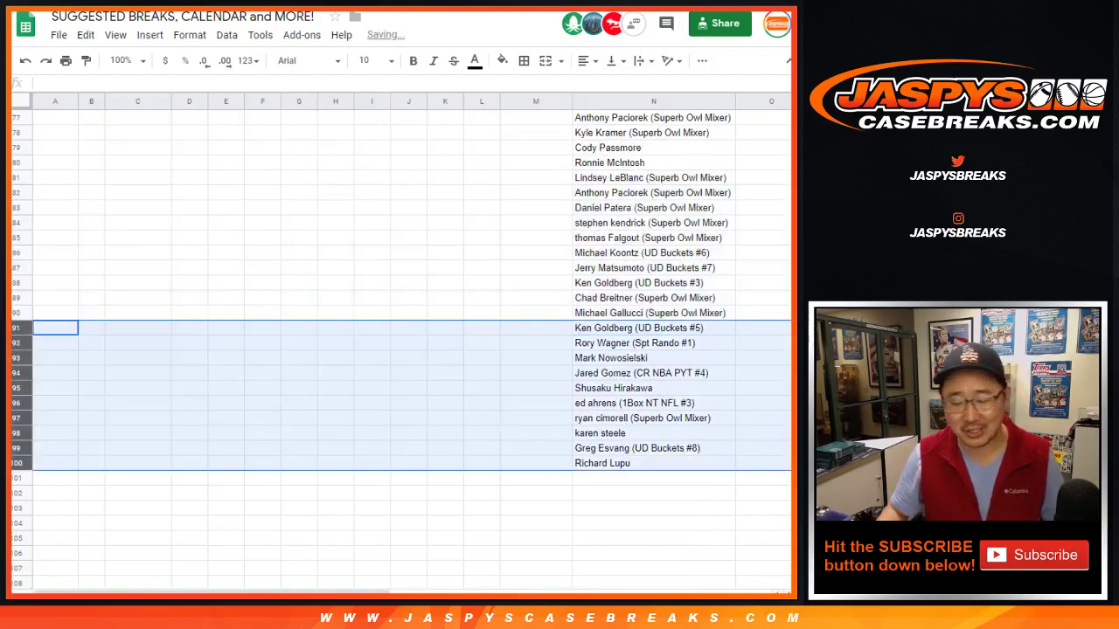
click(407, 237)
scroll(402, 349, up, 20)
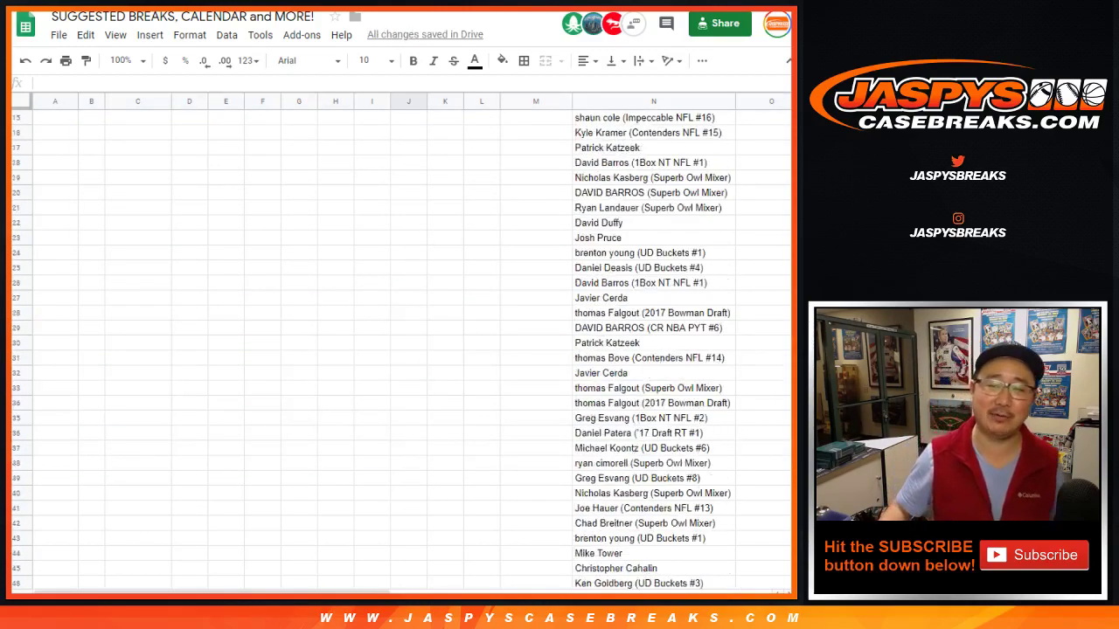
scroll(400, 350, up, 5)
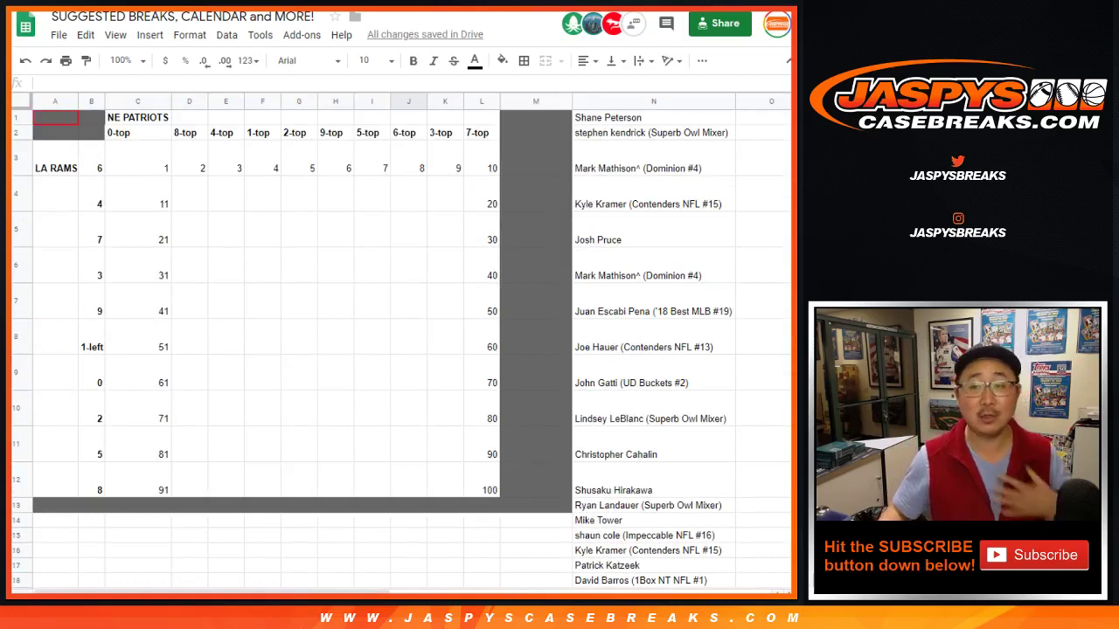